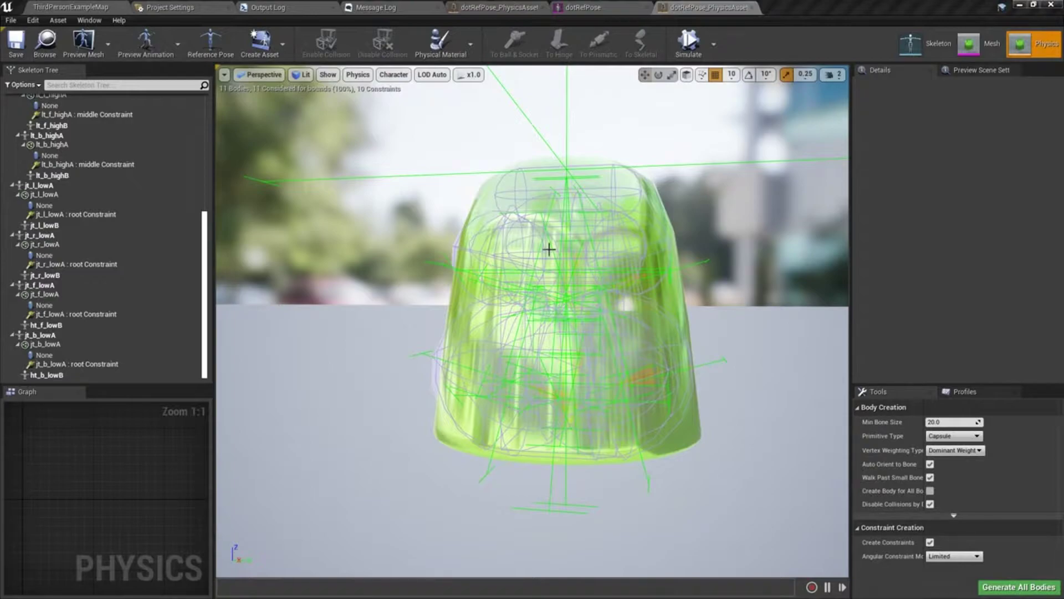
Create an Actor Blueprint class named dotBP in the Content/Dot folder and open it for editing.
left_click(83, 7)
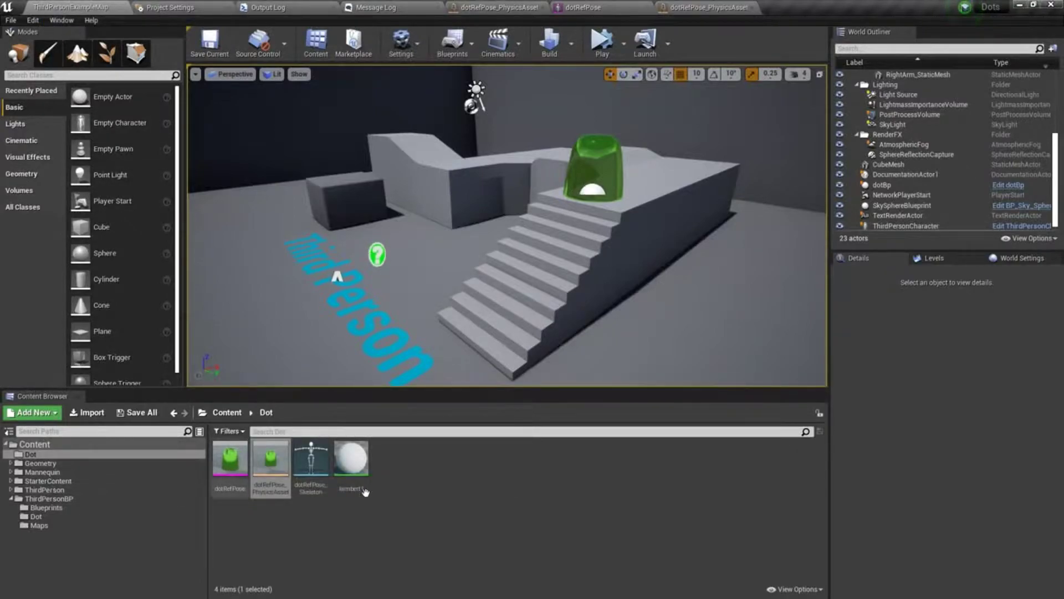
left_click(270, 463)
right_click(467, 502)
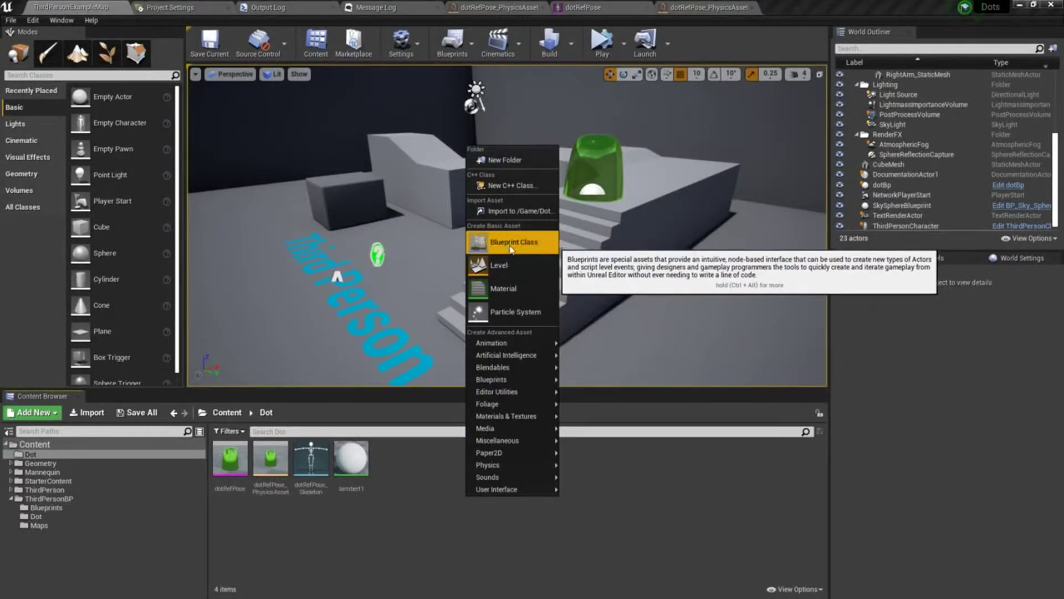
left_click(503, 243)
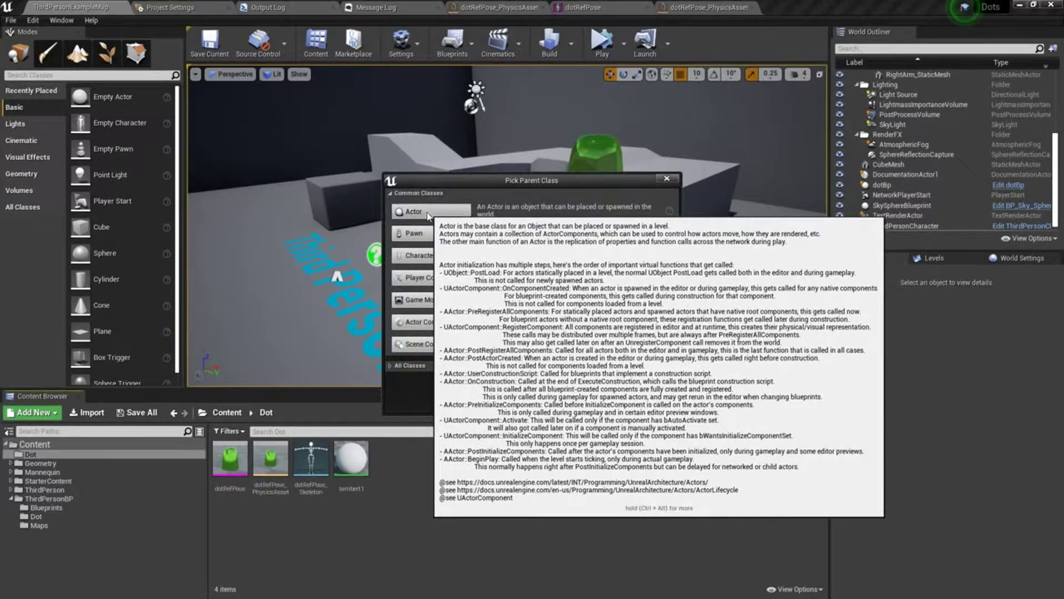
left_click(428, 212)
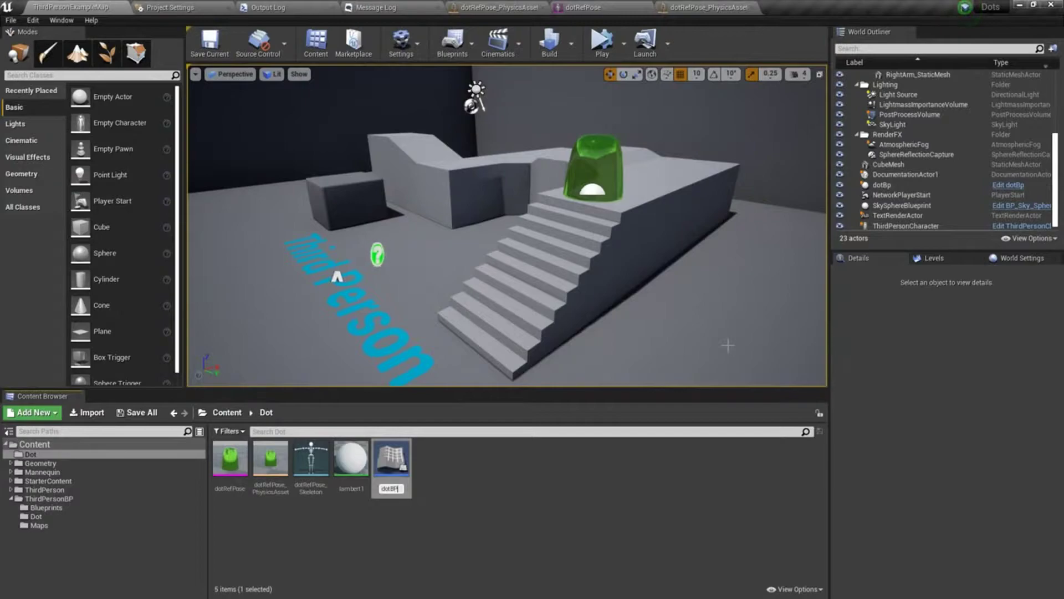
key("Return")
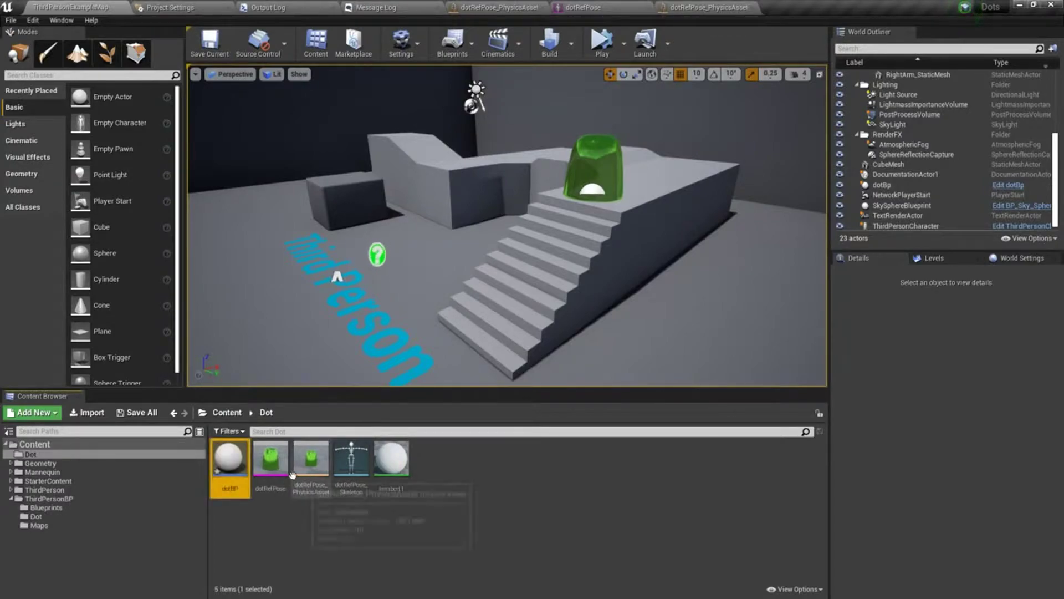
double_click(228, 458)
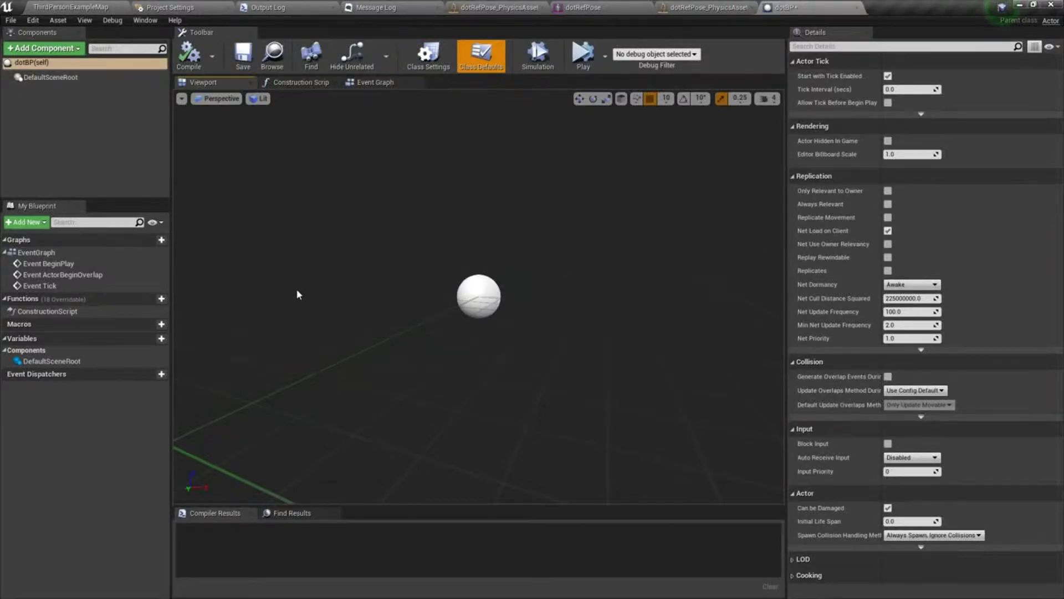
left_click(33, 62)
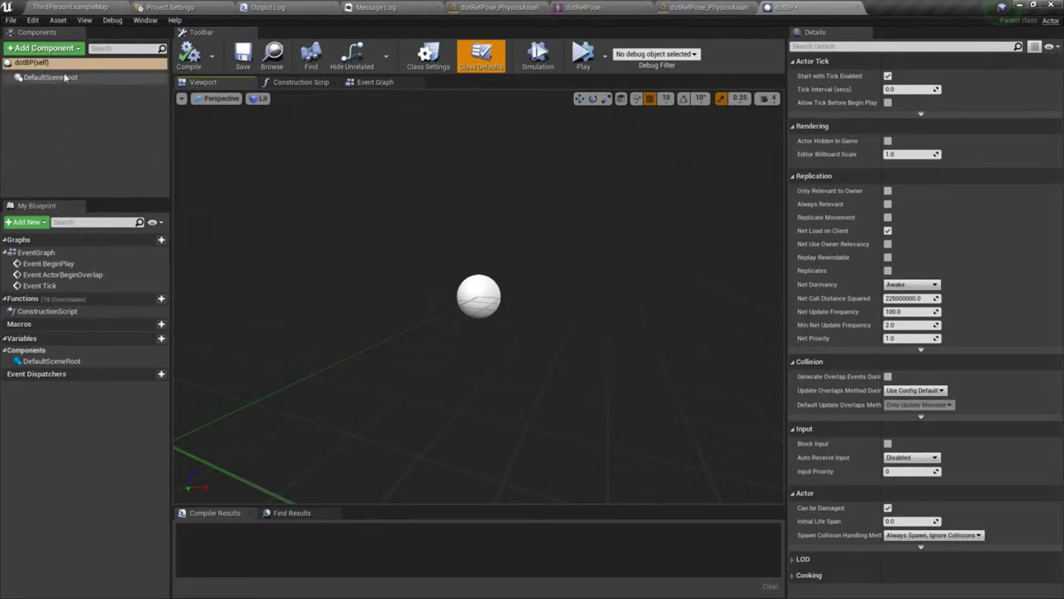
left_click(78, 49)
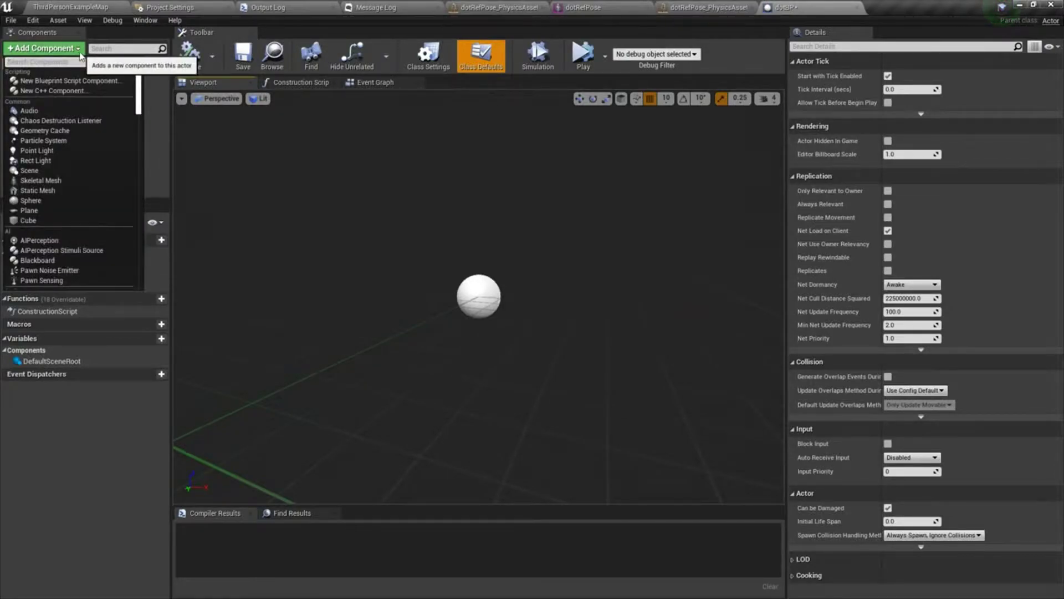
type("scene")
key("Return")
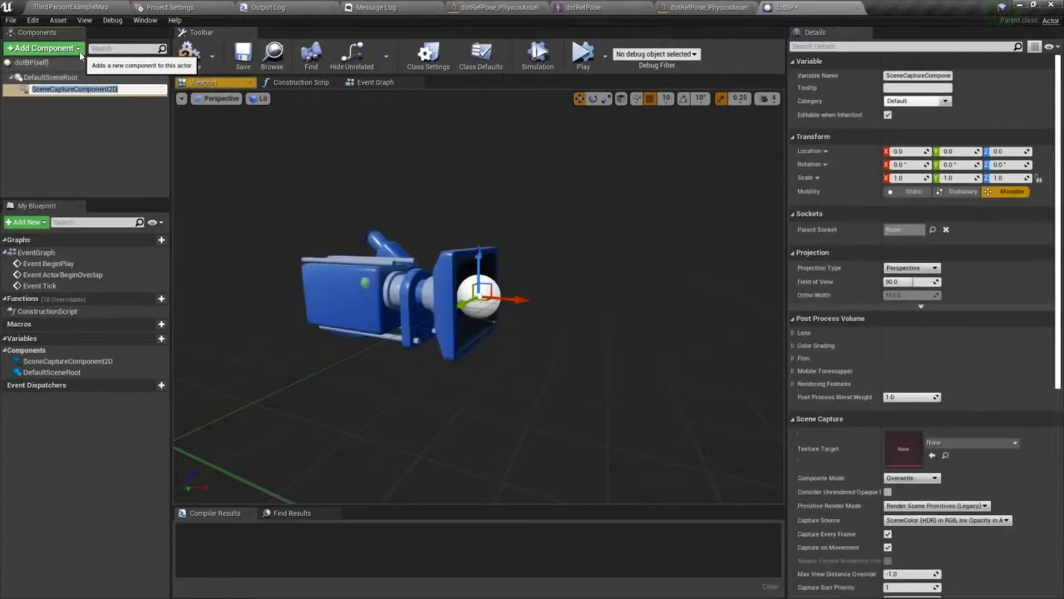
left_click(39, 90)
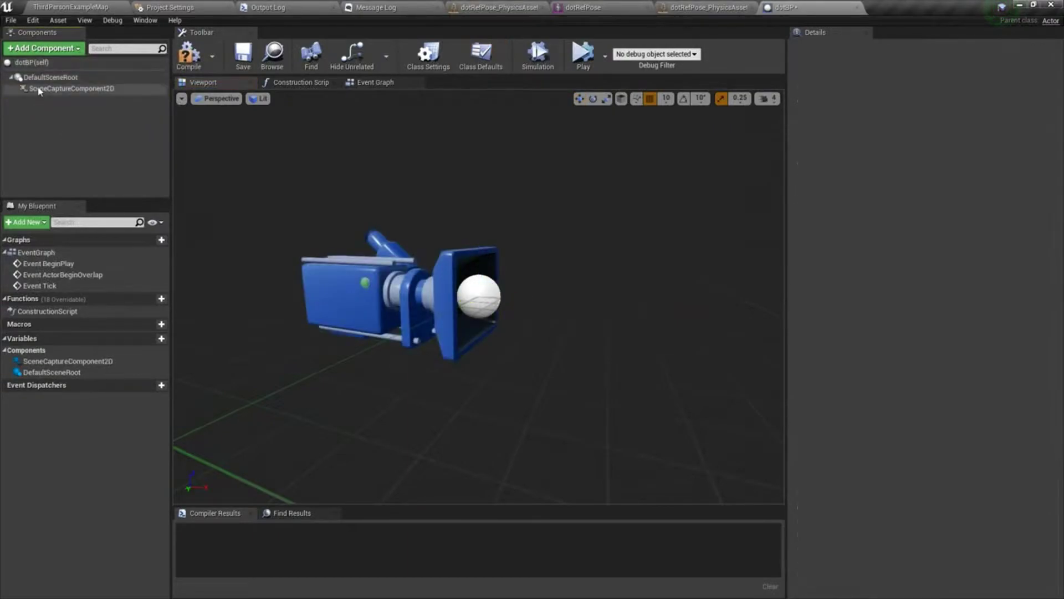
key("Delete")
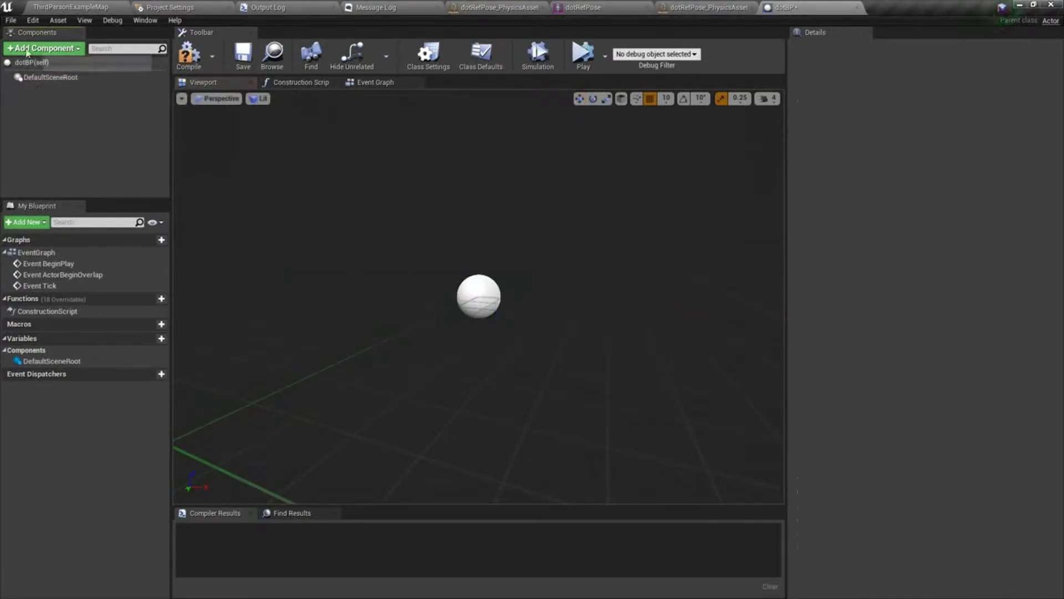
Add a Scene component under DefaultSceneRoot in the dotBP Blueprint, keeping its default name.
left_click(27, 49)
type("scene")
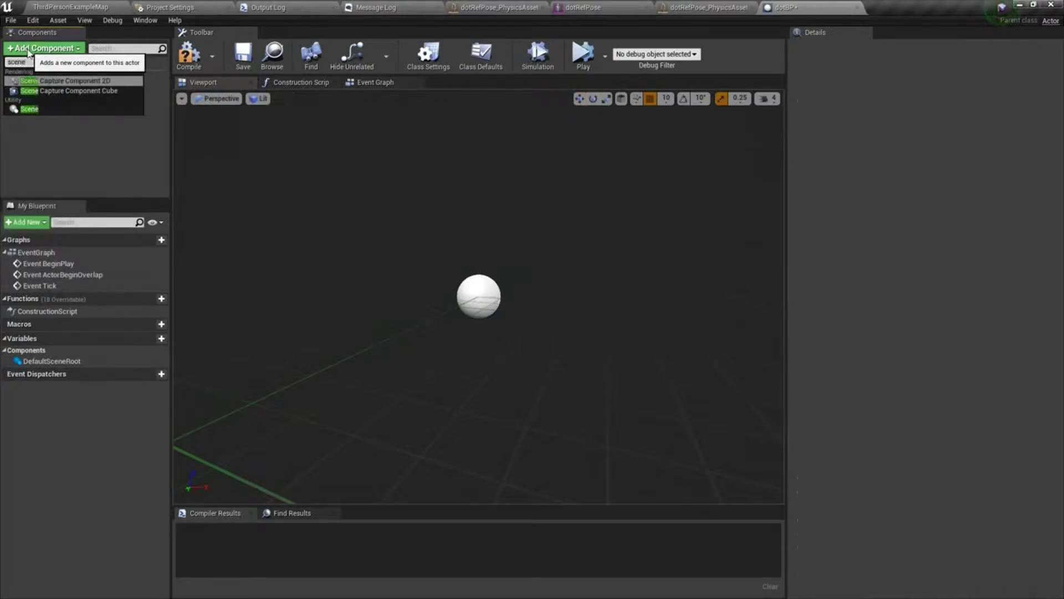
left_click(31, 108)
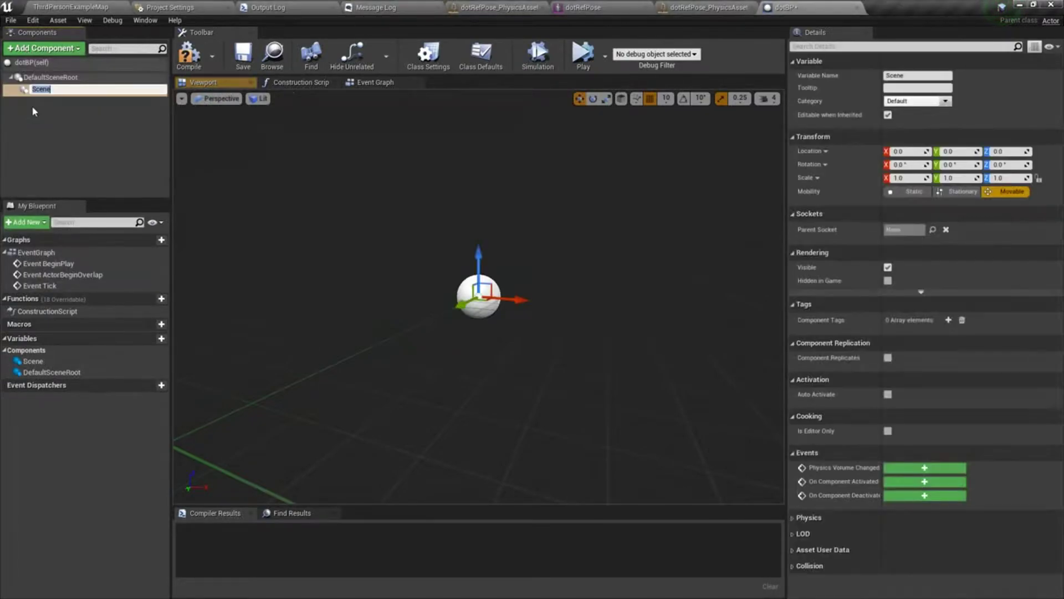
left_click(31, 105)
left_click(35, 88)
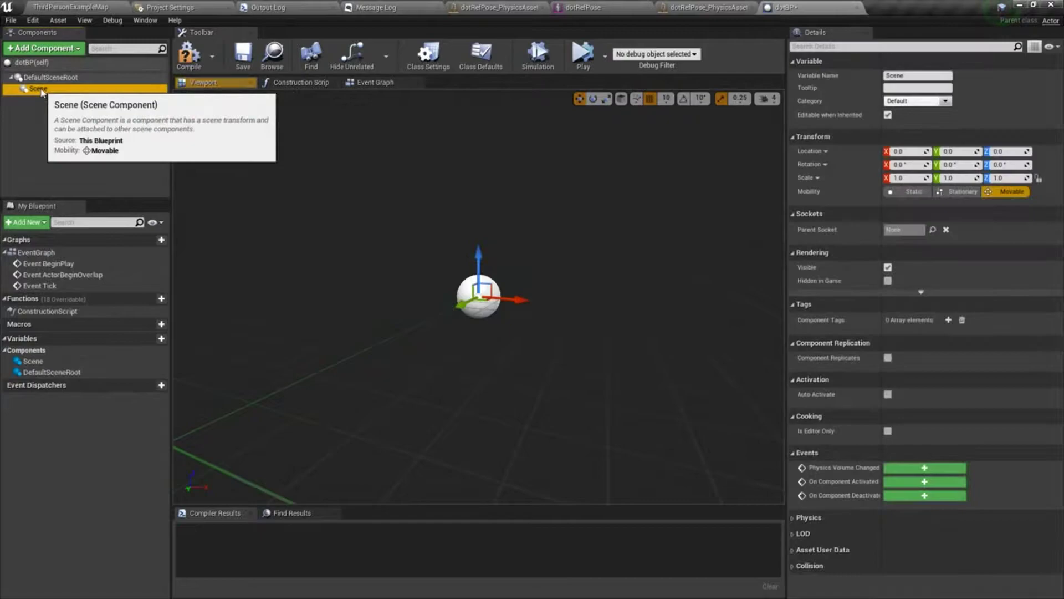
left_click(49, 106)
left_click(36, 90)
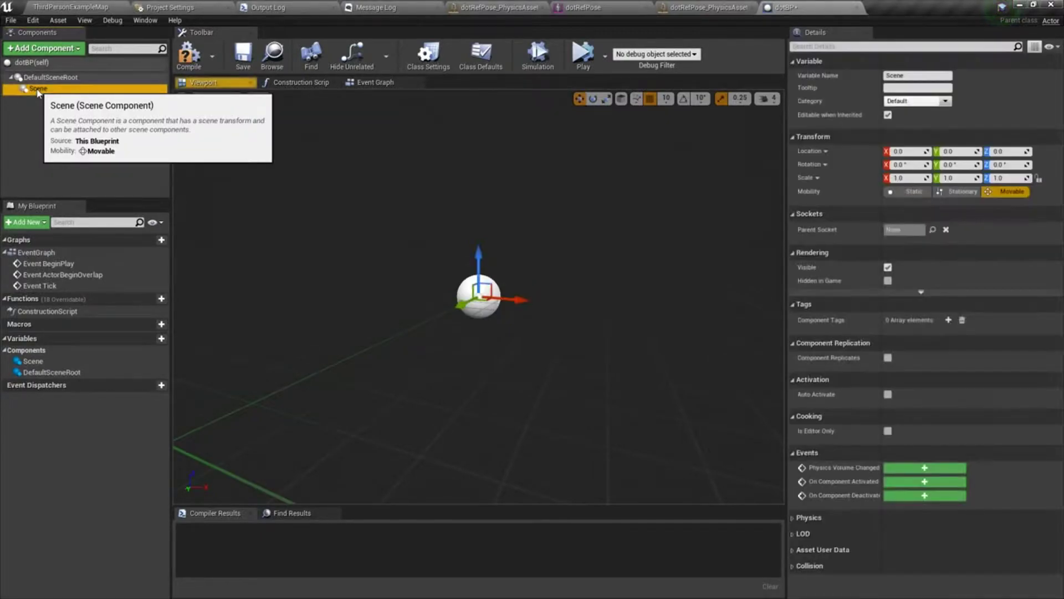
left_click(40, 103)
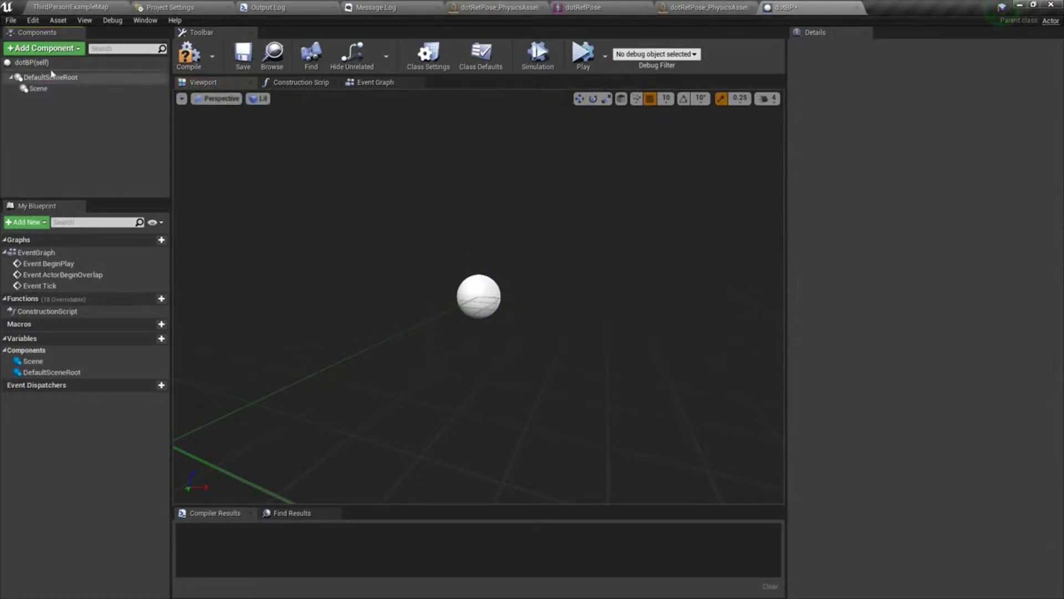
Add a Skeletal Mesh component to dotBP under DefaultSceneRoot, keeping its default name.
left_click(69, 50)
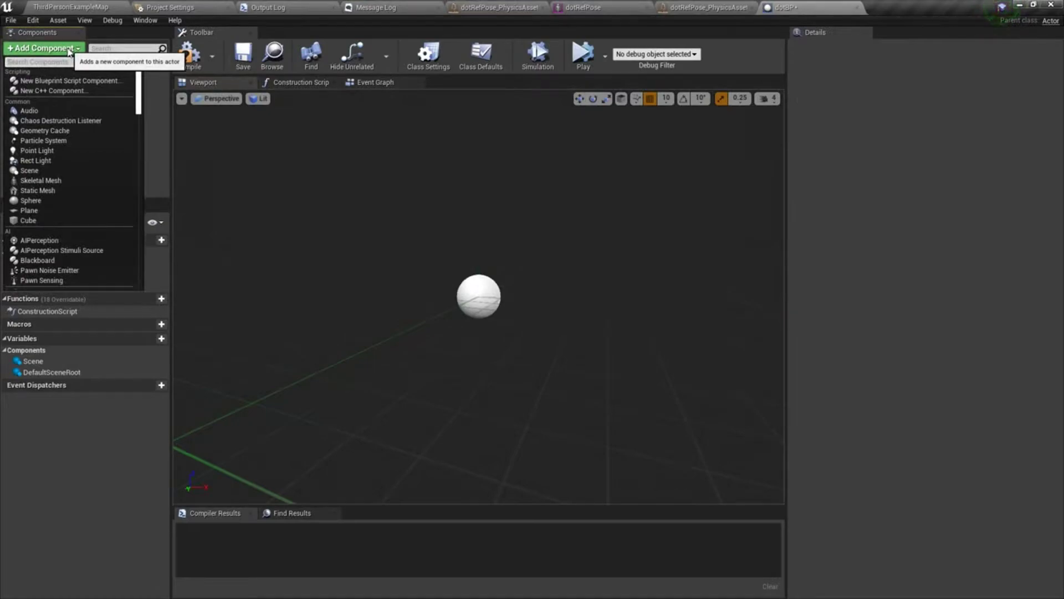
type("skele")
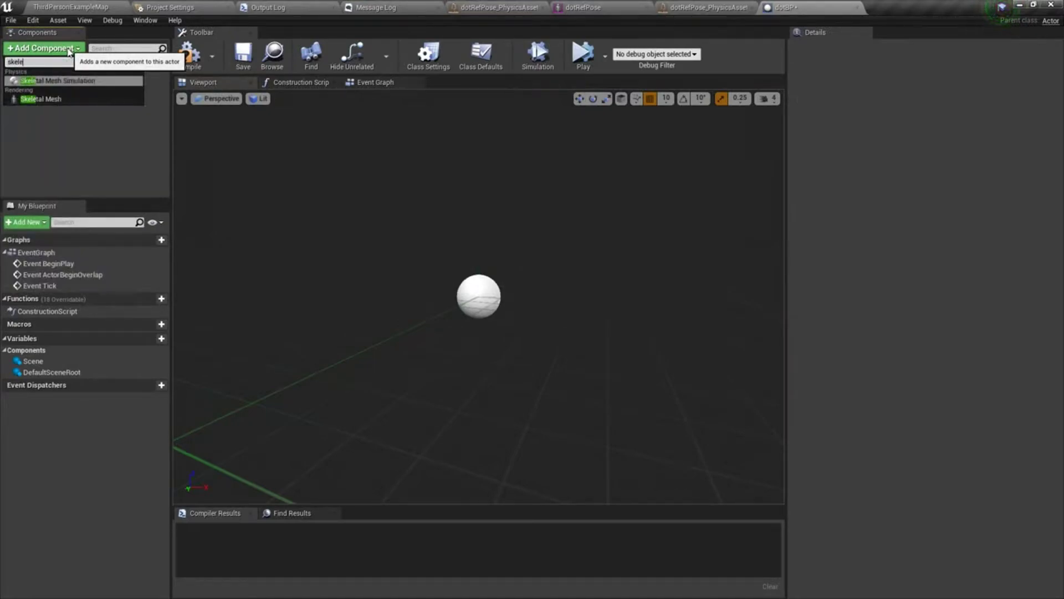
left_click(42, 99)
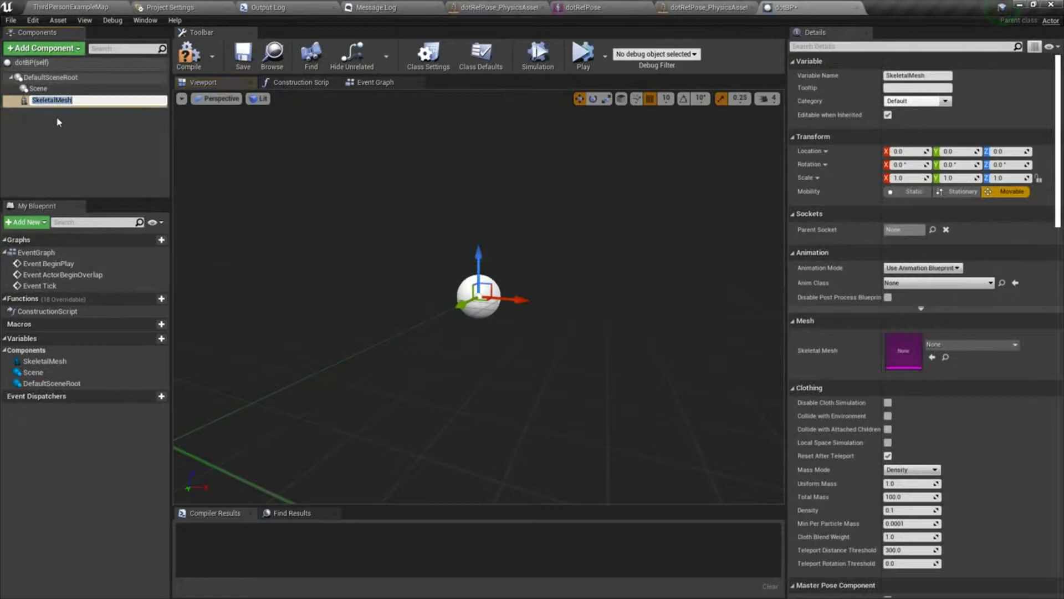
left_click(58, 118)
left_click(47, 101)
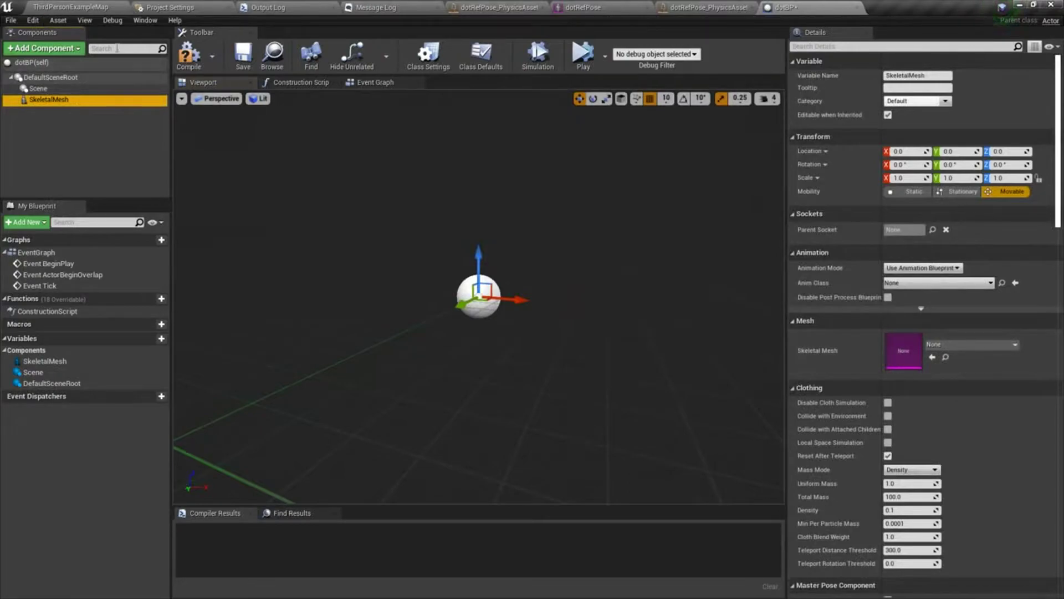
Assign the dotRefPose asset from the Dot folder as the SkeletalMesh component's mesh and compile the Blueprint.
left_click(77, 8)
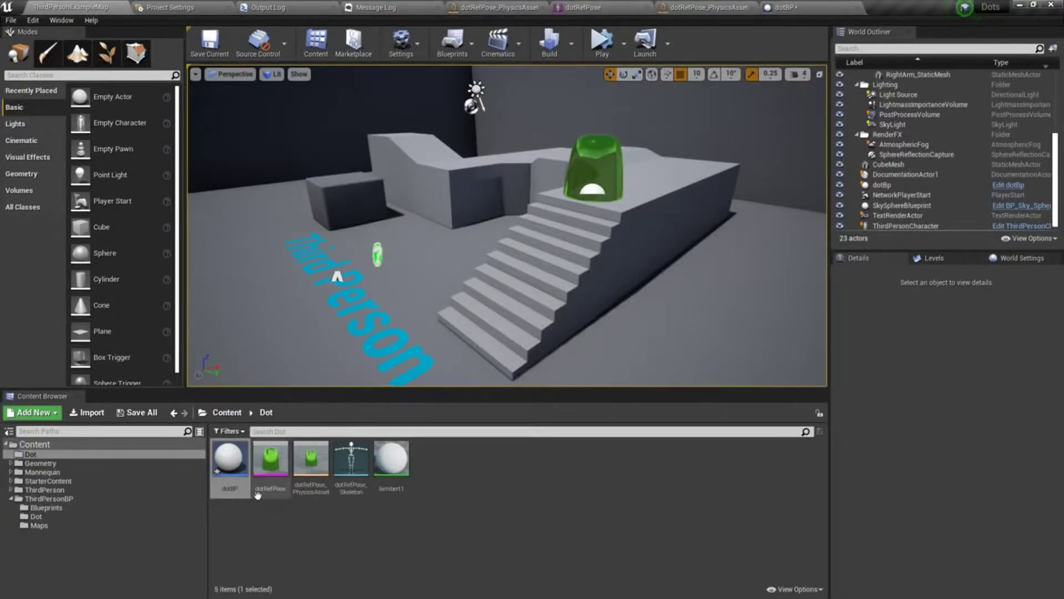
left_click(257, 495)
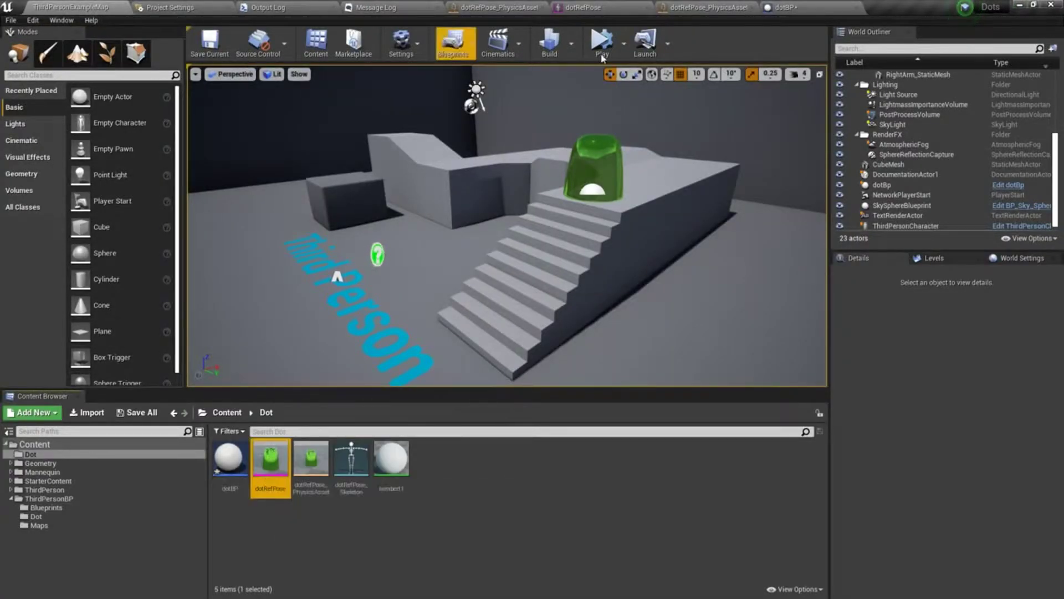
left_click(795, 9)
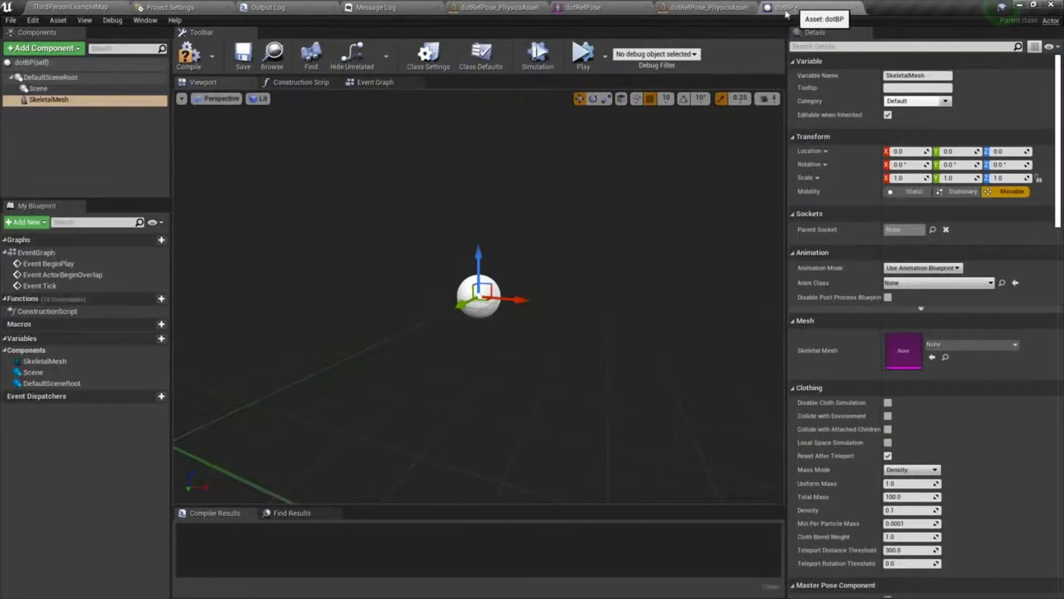
left_click(932, 357)
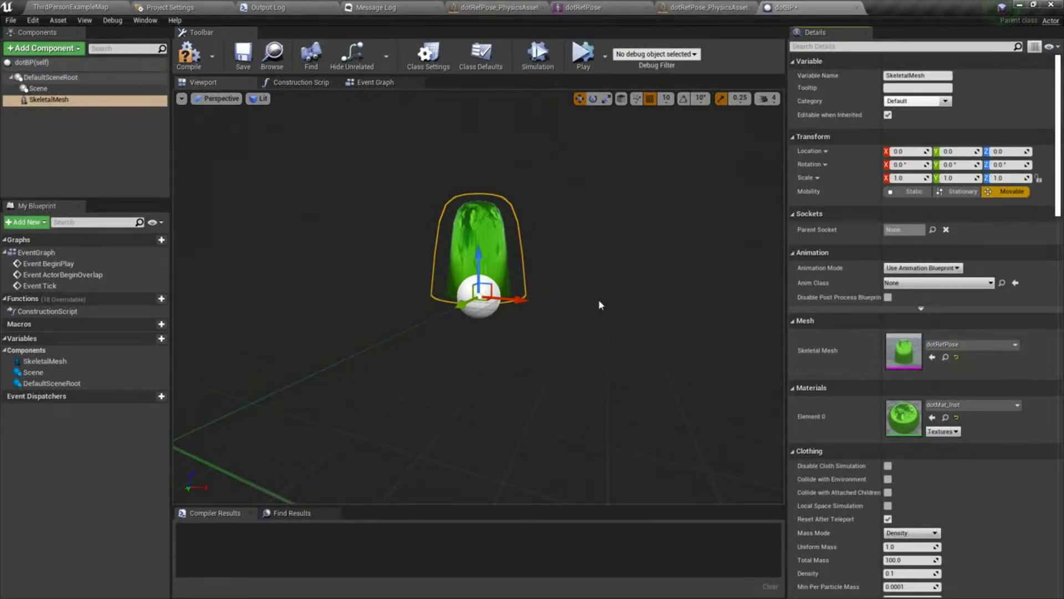
right_click_drag(599, 301, 576, 283)
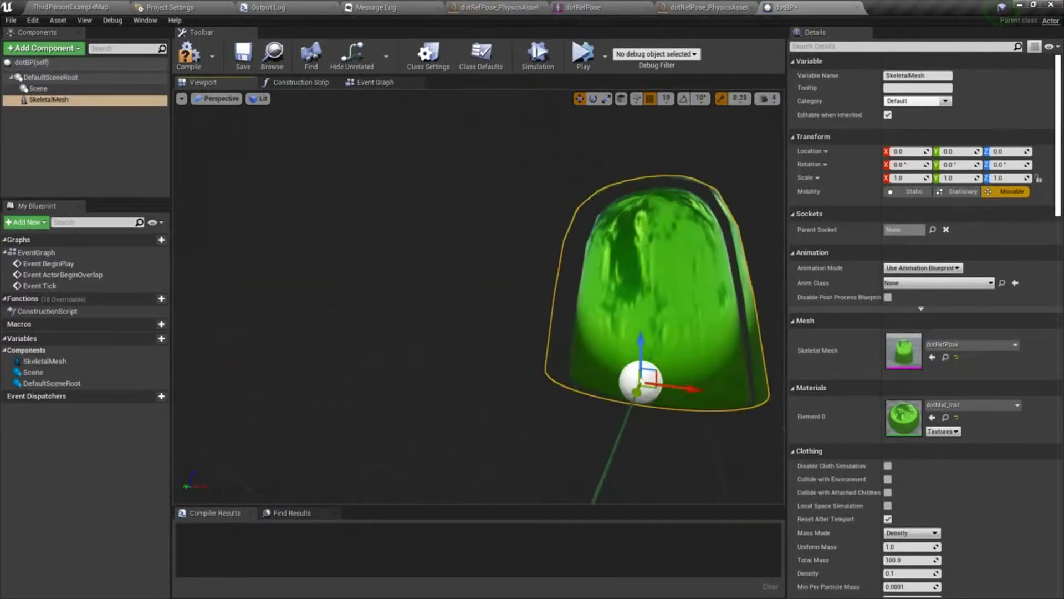
left_click_drag(577, 283, 594, 377)
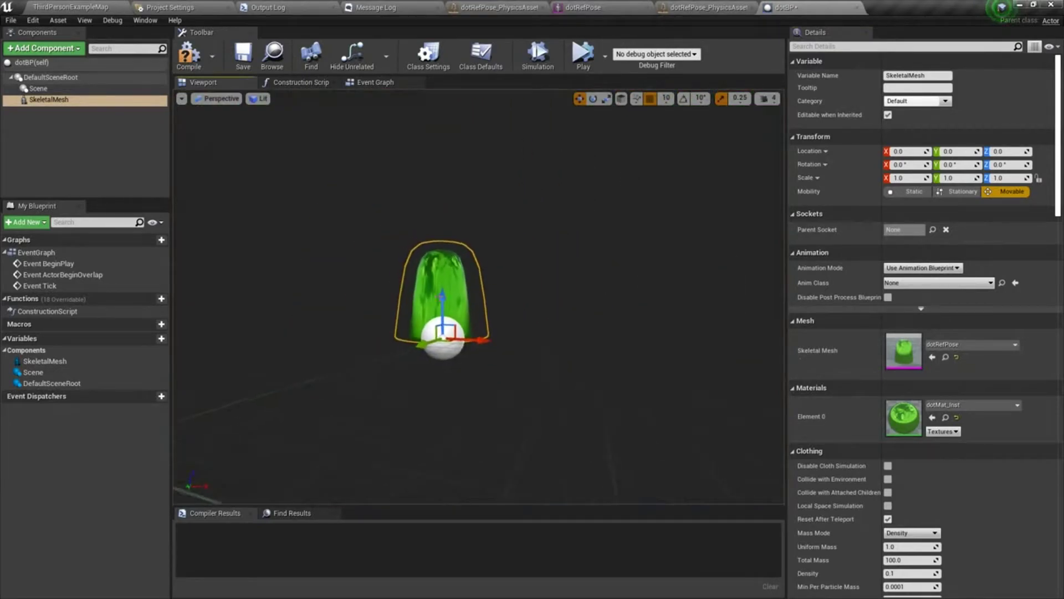
left_click(189, 55)
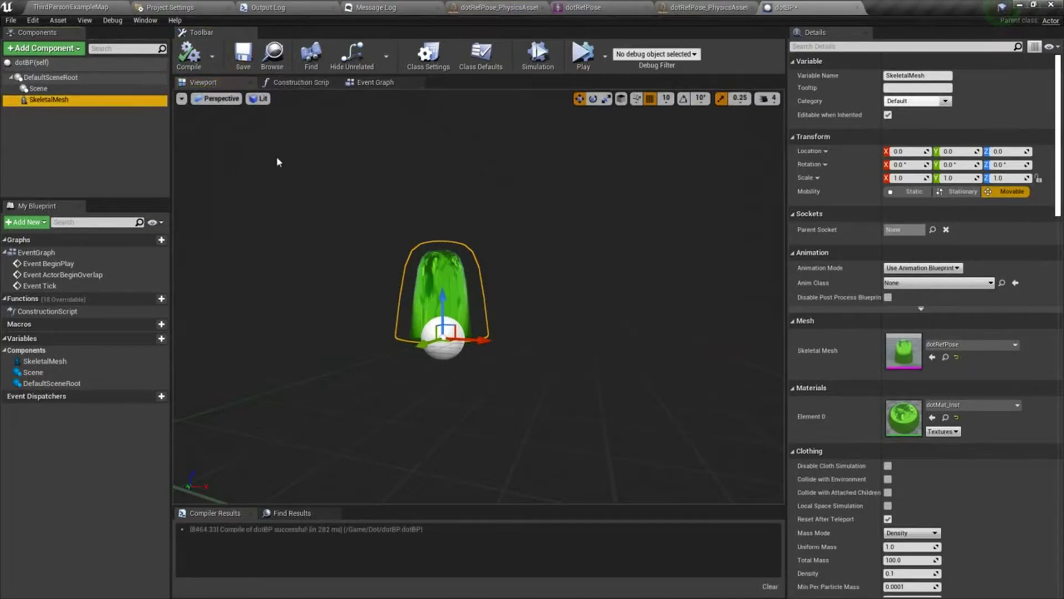
Place a dotBP instance near the Third Person floor text in ThirdPersonExampleMap and delete the old dot actor above the stairs.
left_click(71, 6)
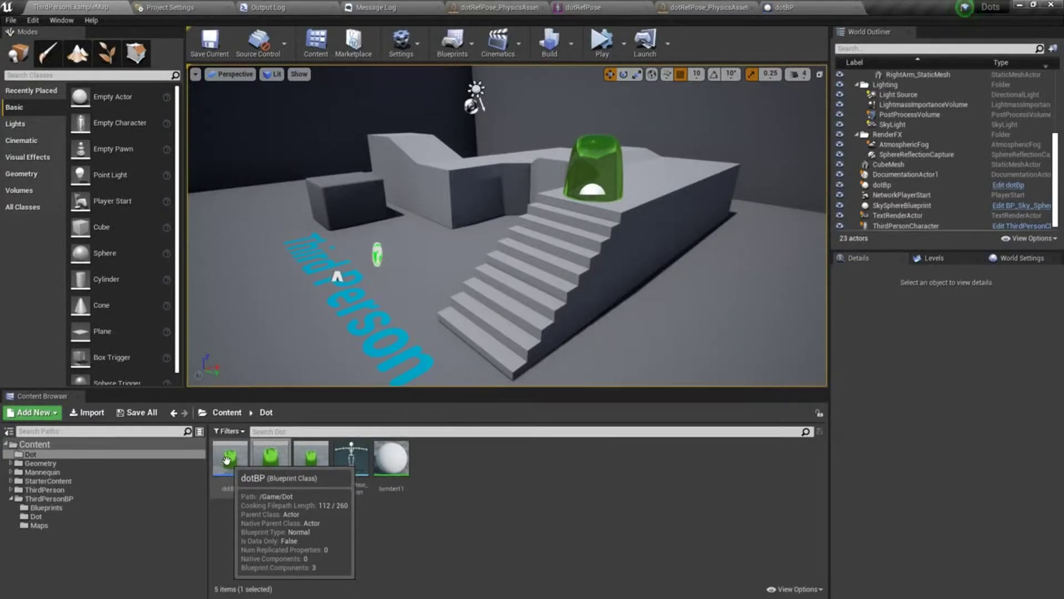
left_click_drag(227, 459, 317, 274)
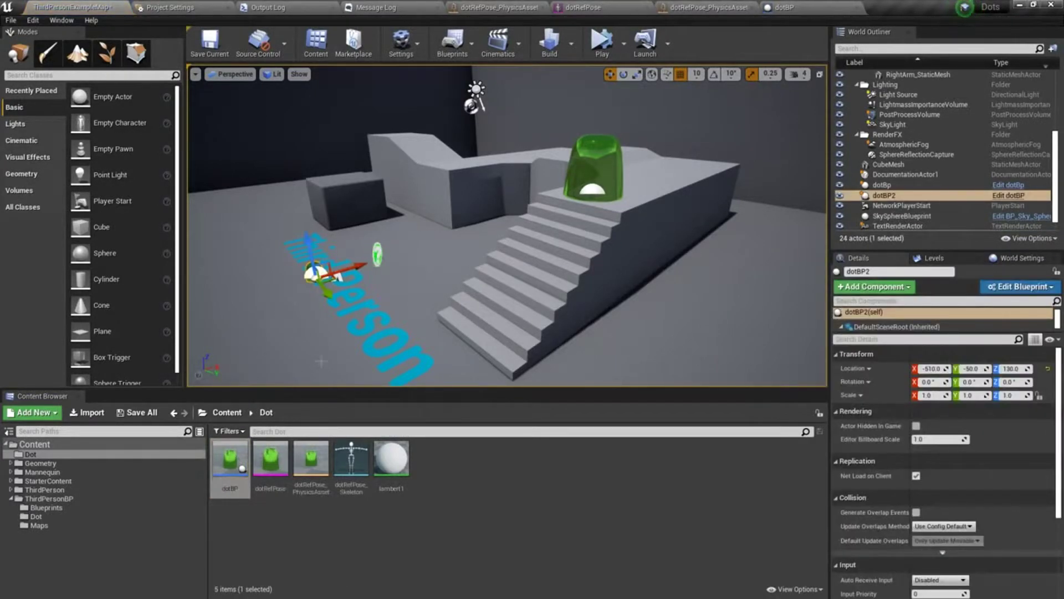
right_click_drag(313, 345, 249, 372)
right_click_drag(469, 153, 624, 153)
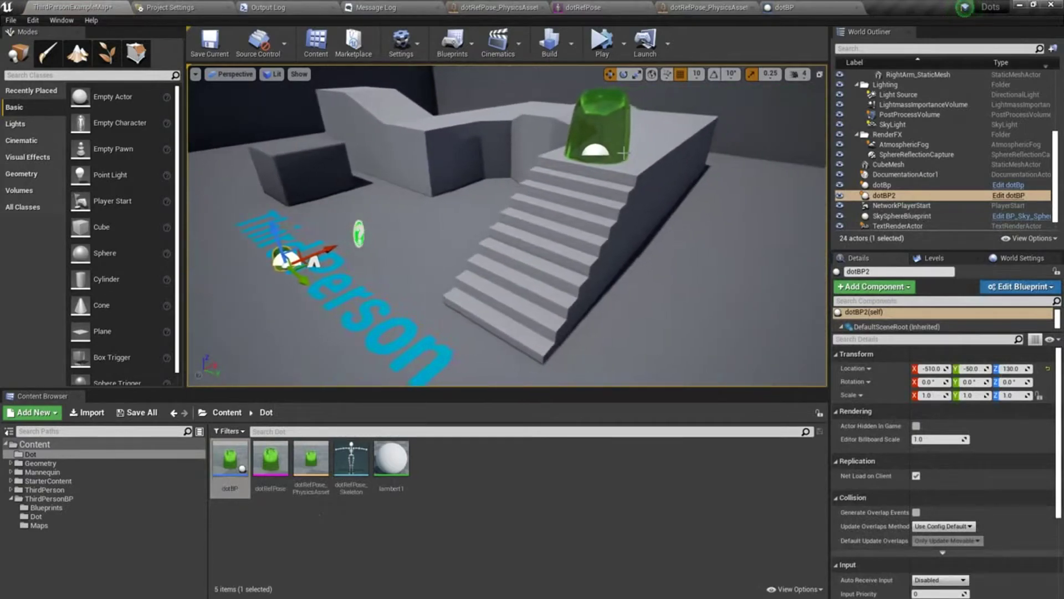
left_click(589, 153)
key("Delete")
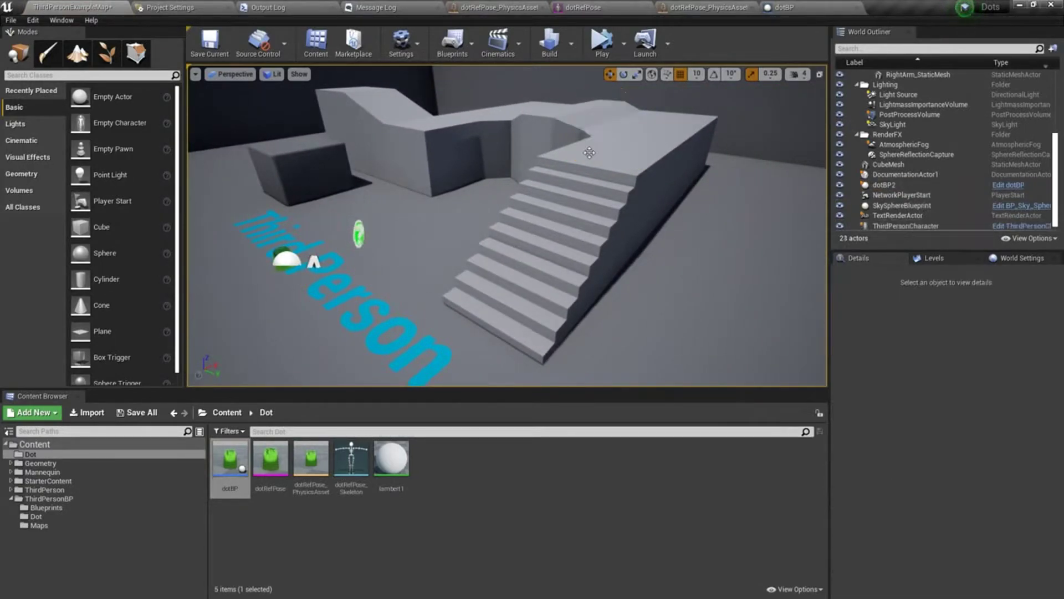
Place another dotBP instance on the raised platform just behind the top of the stairs.
right_click_drag(589, 153, 328, 161)
key("w")
key("s")
key("s")
mouse_move(315, 248)
right_mouse_down()
mouse_move(315, 259)
mouse_move(409, 244)
mouse_move(315, 248)
mouse_move(315, 178)
mouse_move(303, 263)
mouse_move(299, 250)
right_mouse_up()
key("a")
key("d")
key("w")
key("e")
key("d")
key("w")
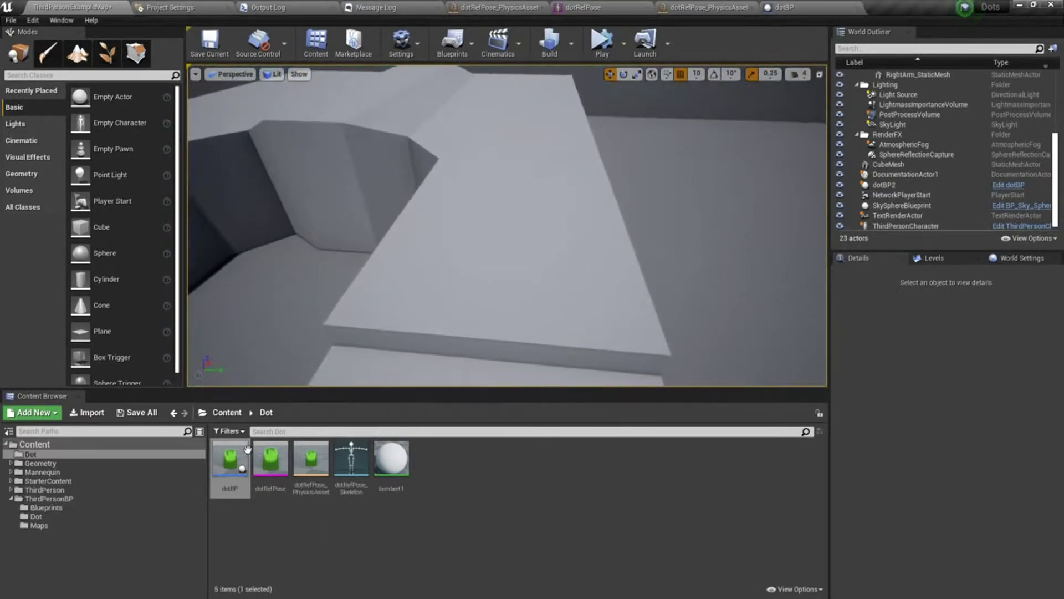
left_click_drag(247, 448, 502, 258)
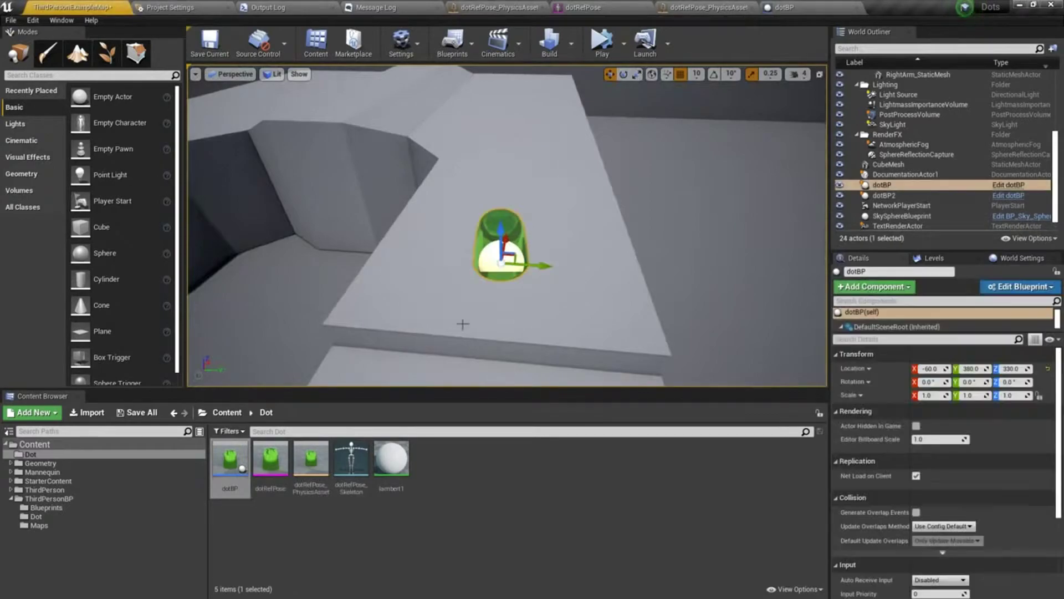
In dotBP, lock the SkeletalMesh component's scale ratio, try uniform scales of 5 and 3, and set it to 2.0.
left_click(806, 5)
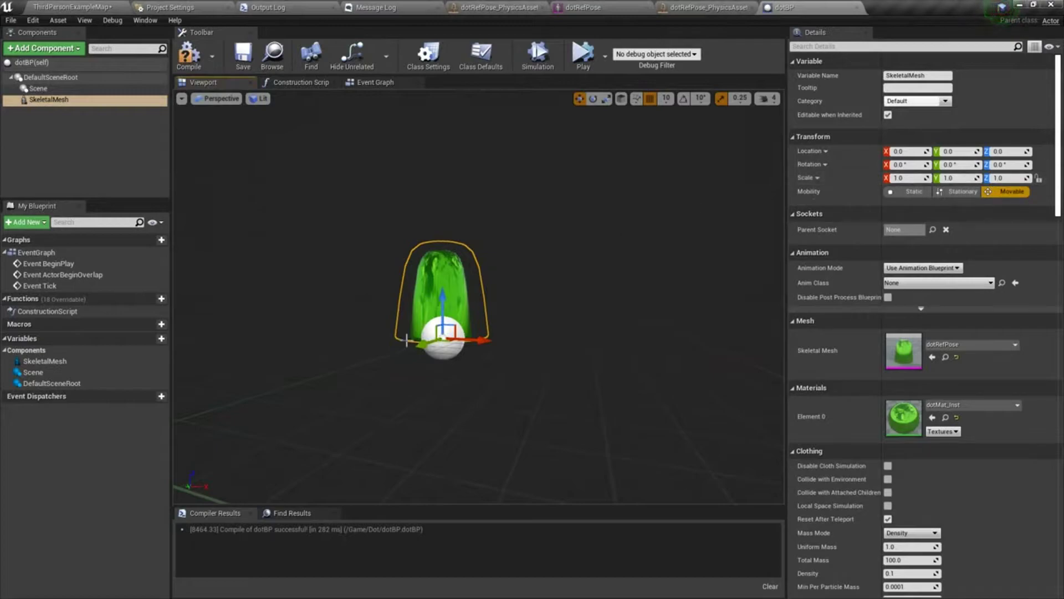
key("r")
left_click(440, 337)
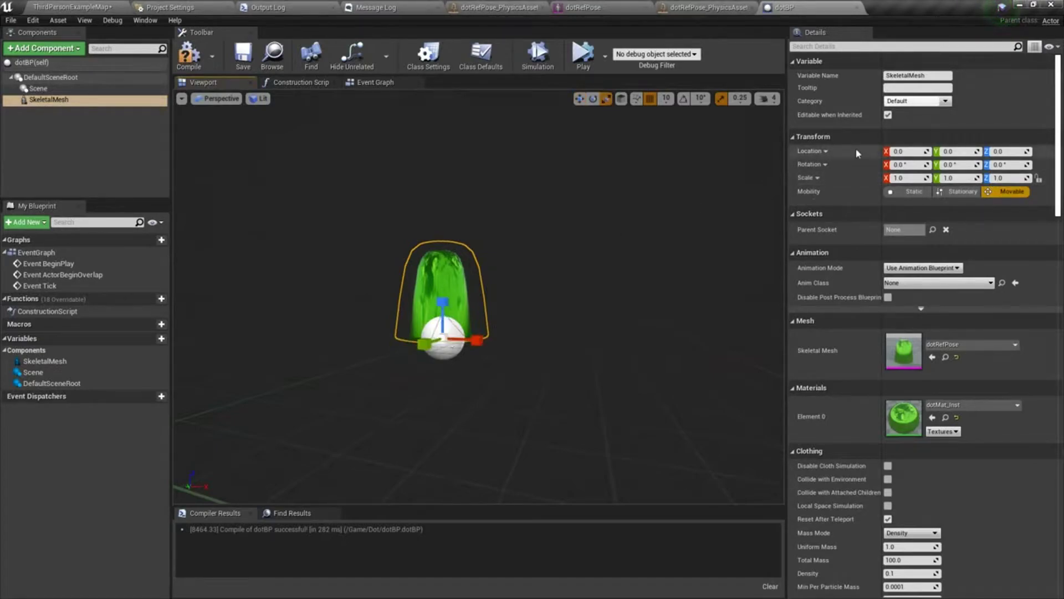
left_click(1039, 179)
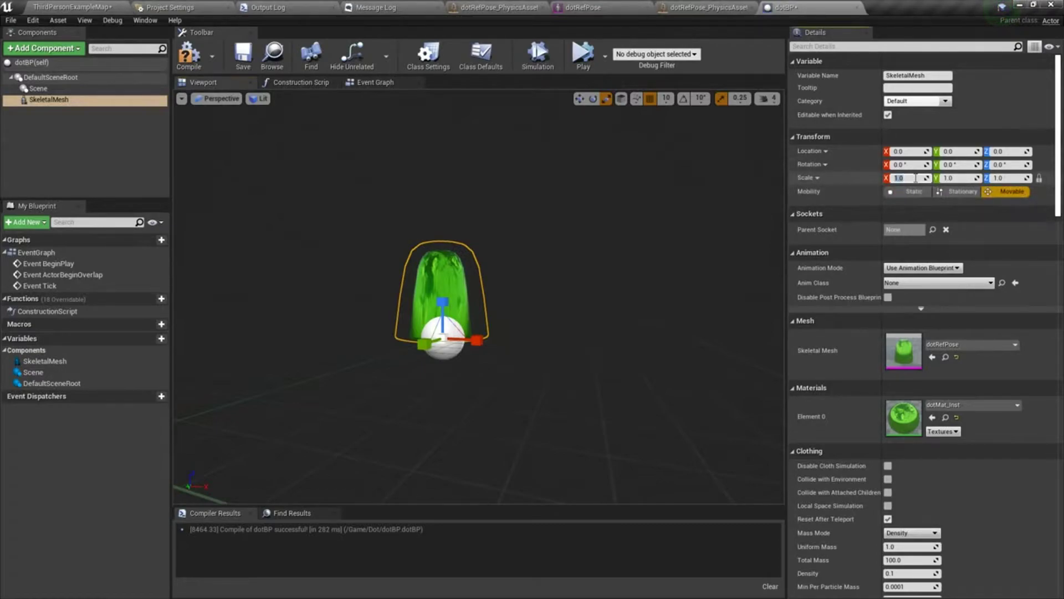
type("5")
key("Return")
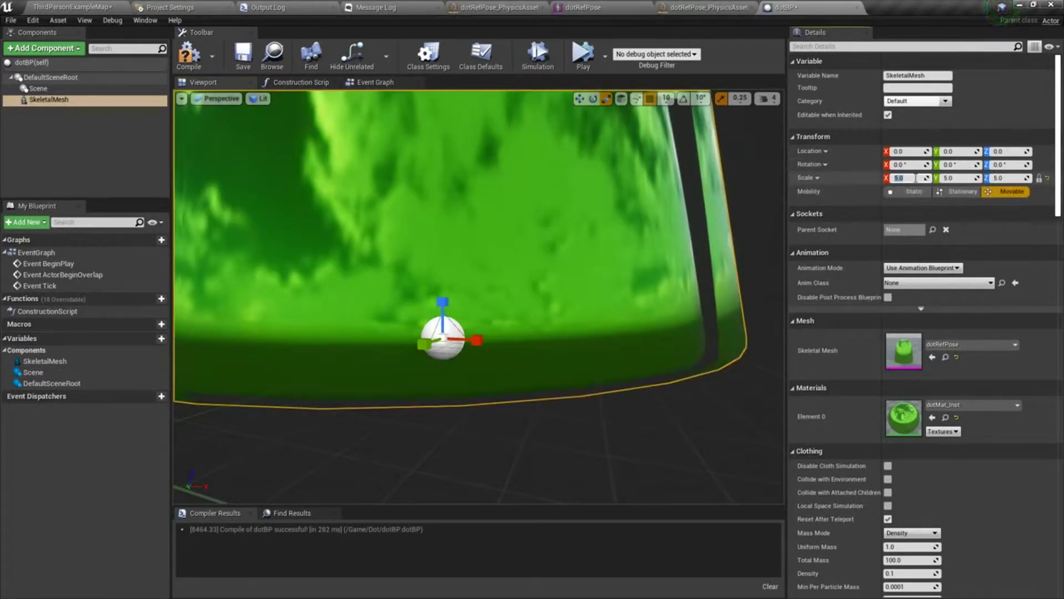
type("3")
key("Return")
type("2")
key("Return")
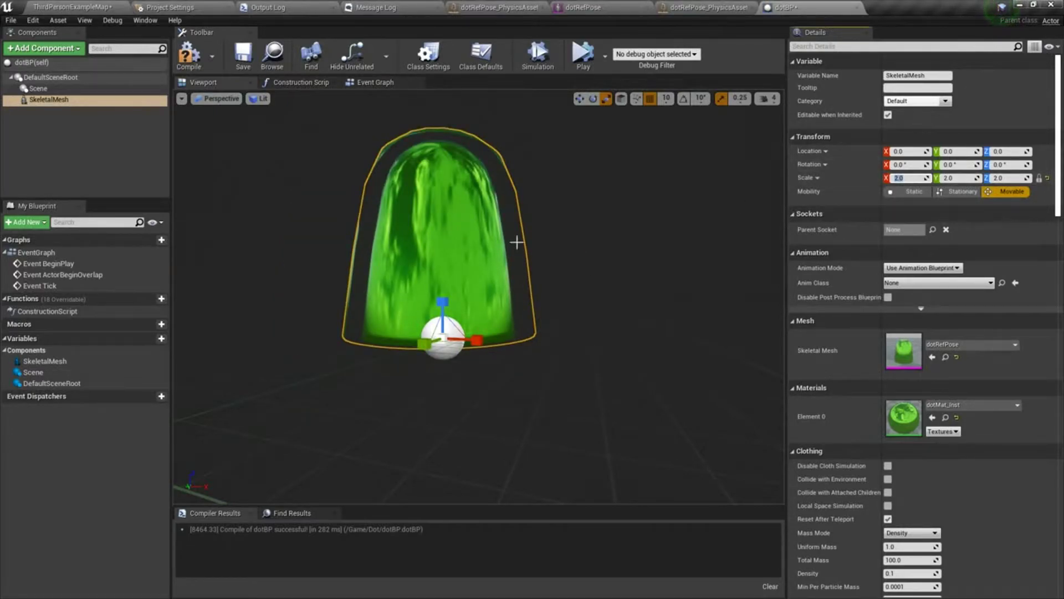
Compile dotBP with the enlarged mesh and check the dot above the stairs in ThirdPersonExampleMap.
right_click_drag(516, 242, 447, 232)
key("f")
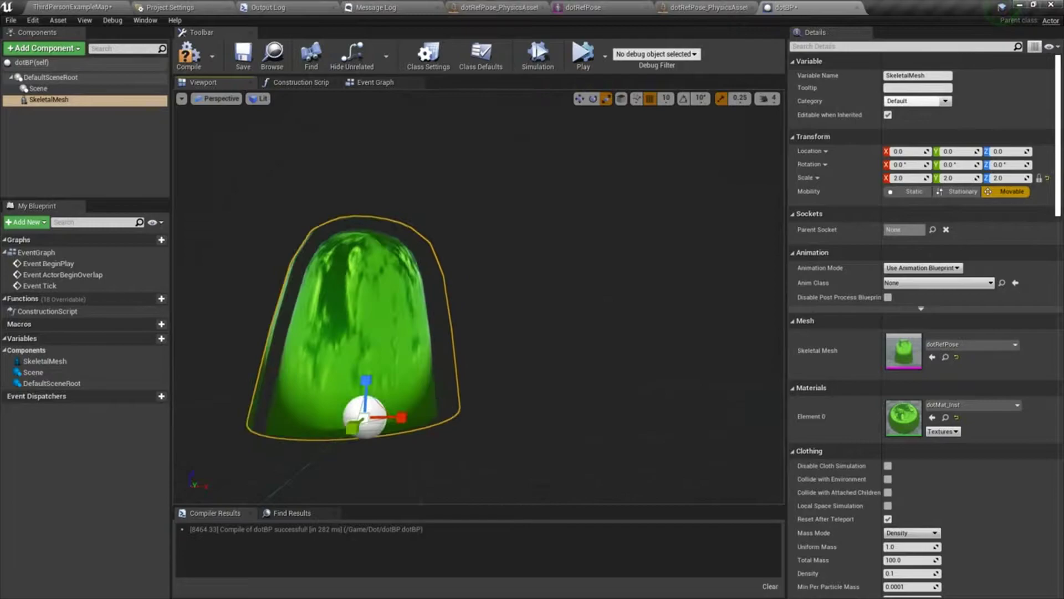
scroll(523, 254, "down", 8)
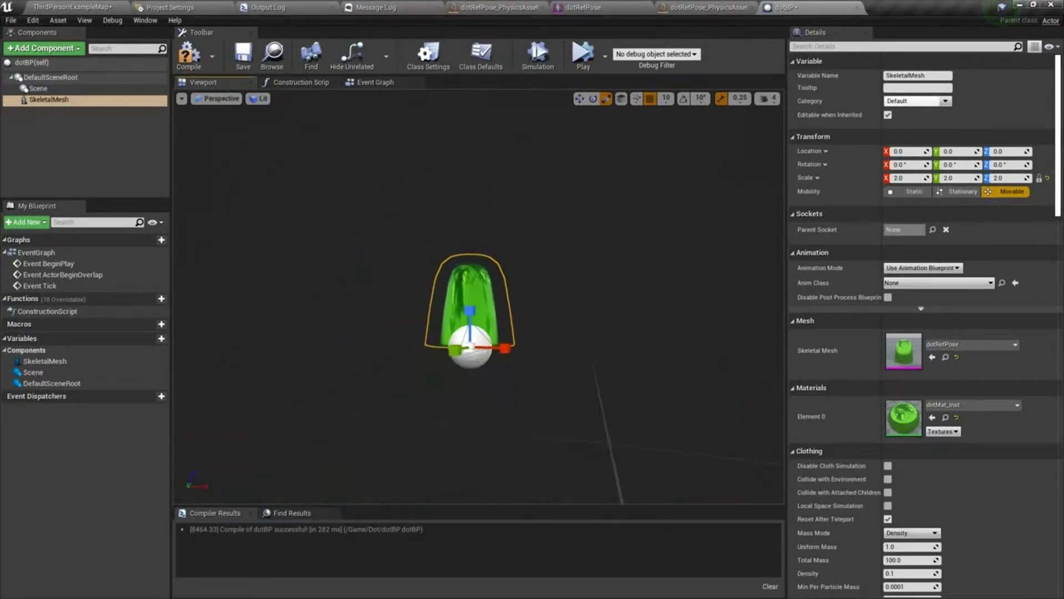
scroll(523, 254, "up", 5)
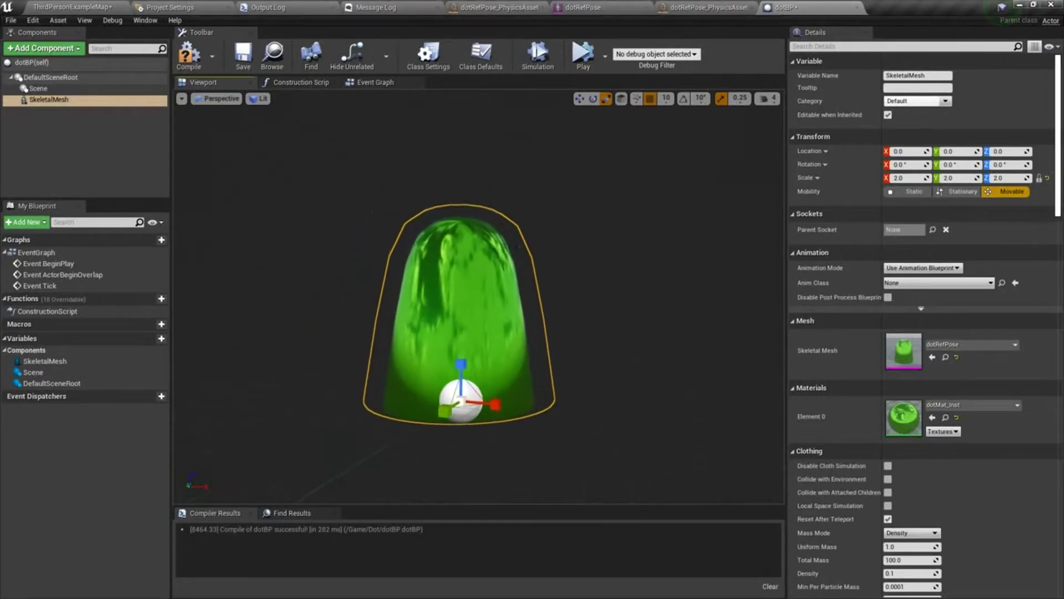
left_click(189, 53)
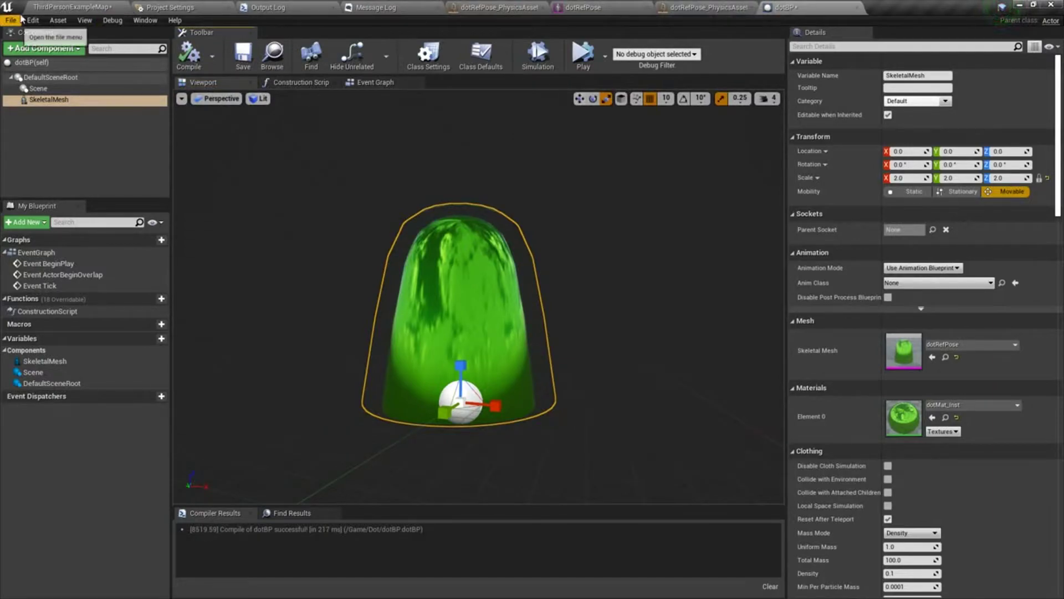
left_click(72, 7)
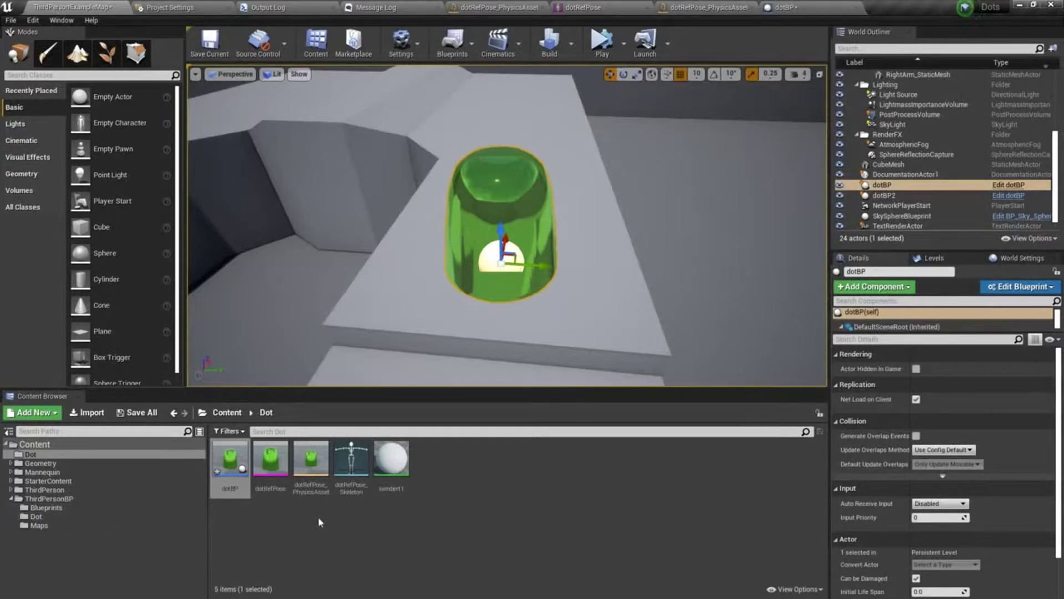
mouse_move(564, 280)
right_mouse_down()
mouse_move(564, 366)
mouse_move(564, 266)
mouse_move(564, 281)
right_mouse_up()
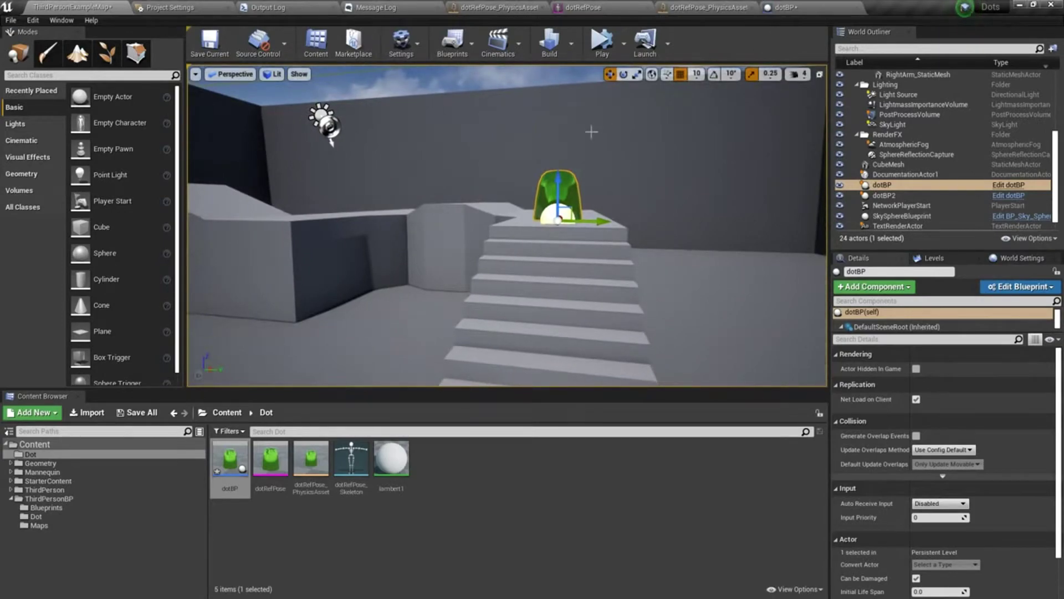
Open dotBP's Event Graph and delete the Event ActorBeginOverlap and Event Tick nodes.
left_click(848, 6)
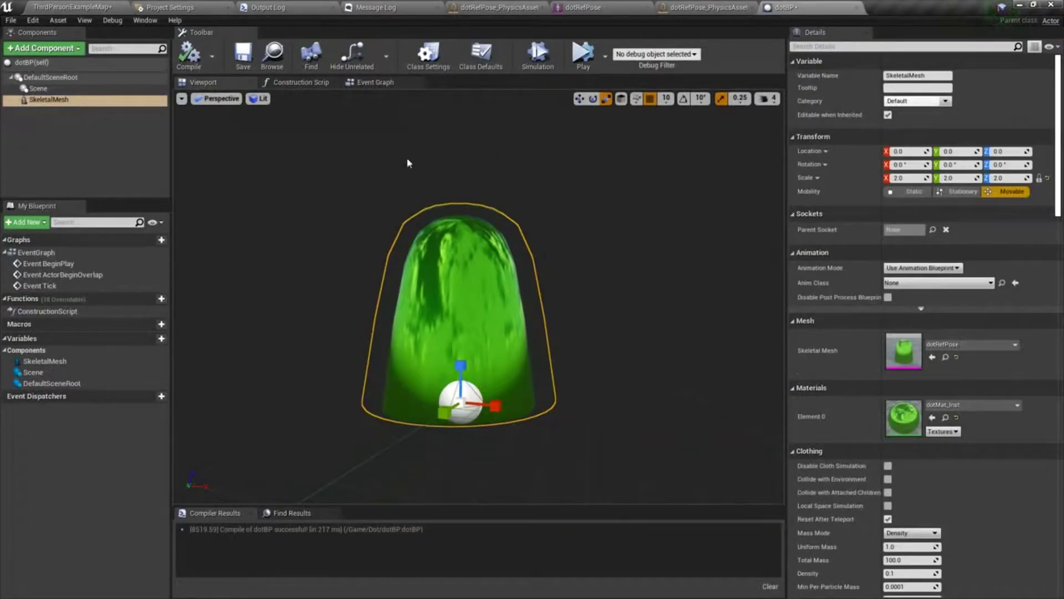
left_click(375, 82)
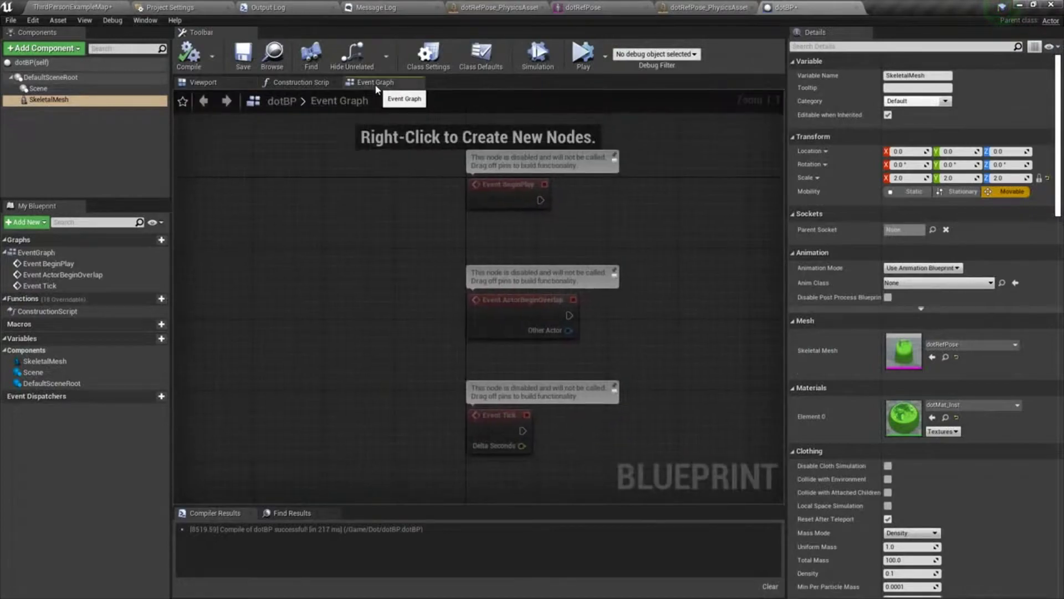
right_click_drag(356, 297, 273, 256)
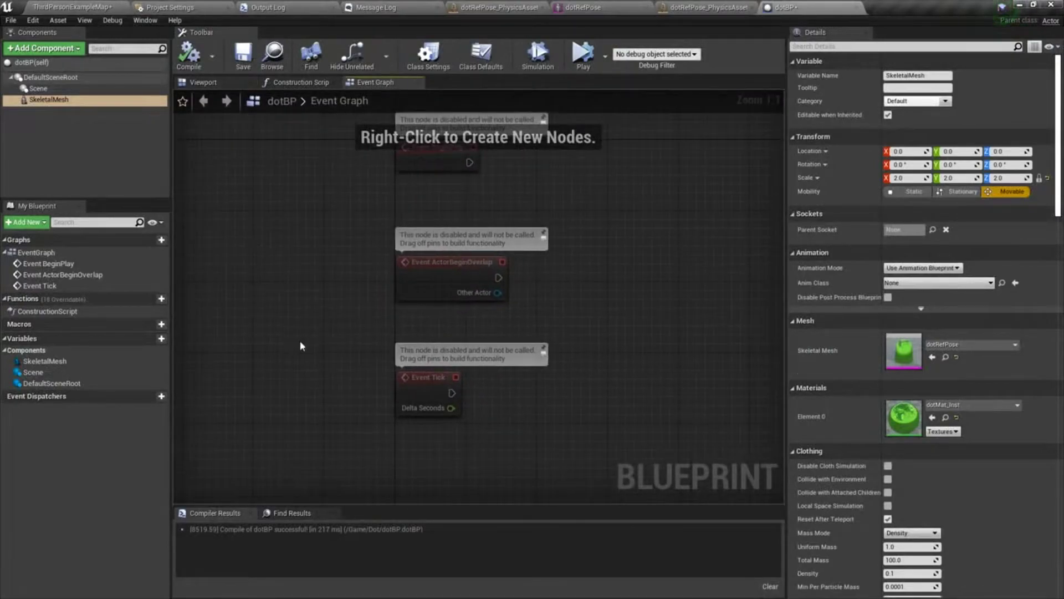
left_click_drag(423, 351, 663, 448)
key("Delete")
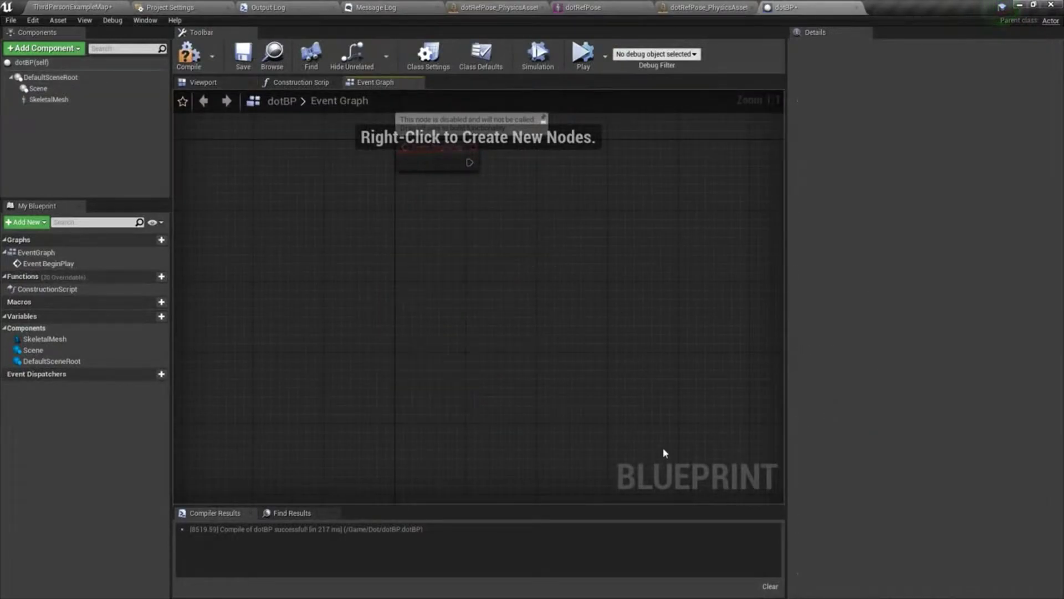
Place a Skeletal Mesh reference below Event BeginPlay and add a Set Simulate Physics node targeting it, level with the event.
right_click_drag(453, 209, 391, 338)
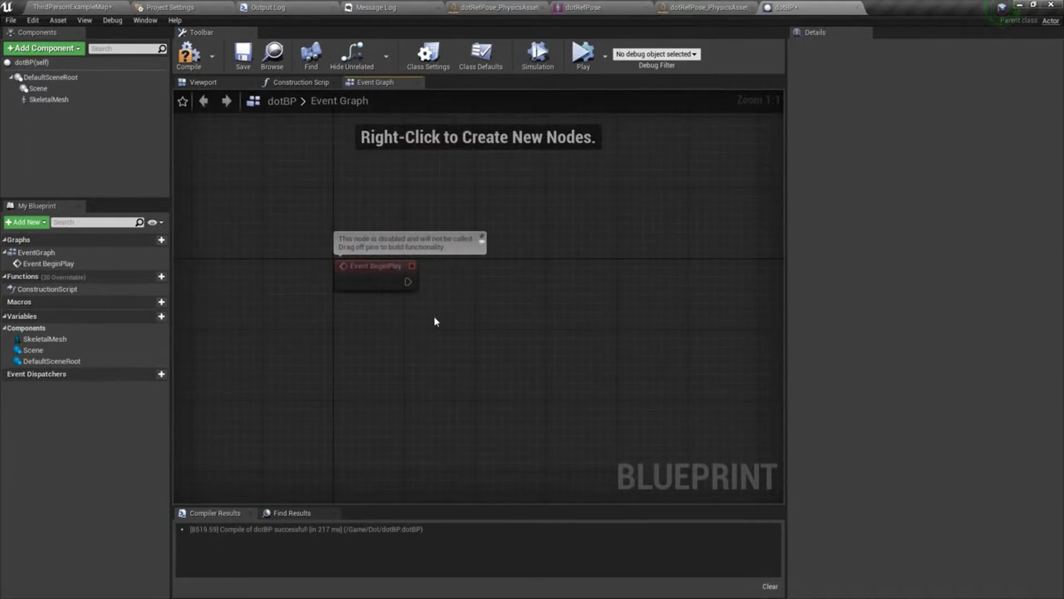
left_click_drag(48, 100, 388, 324)
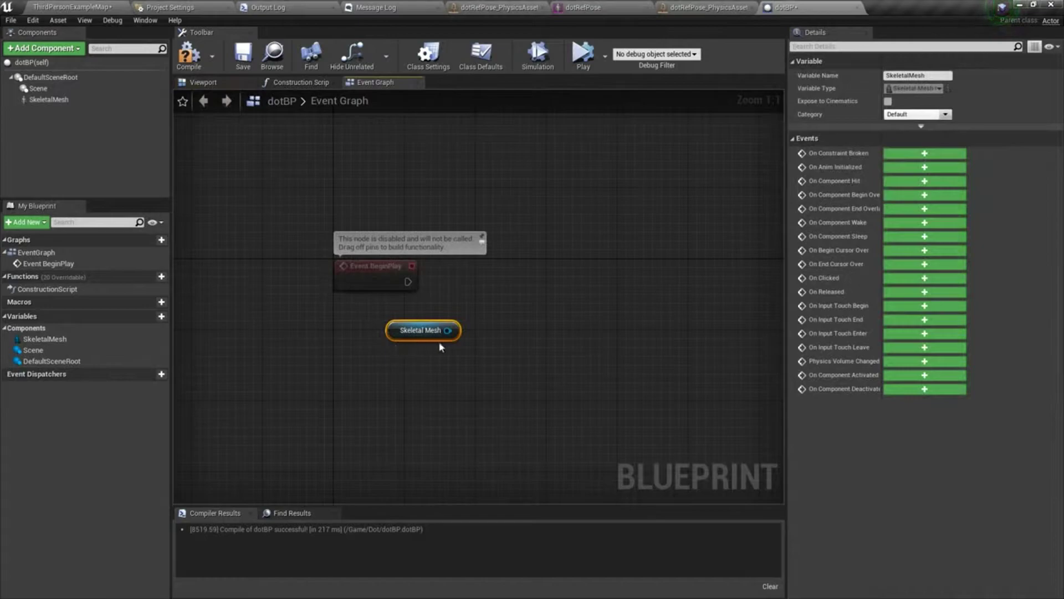
left_click_drag(369, 279, 394, 252)
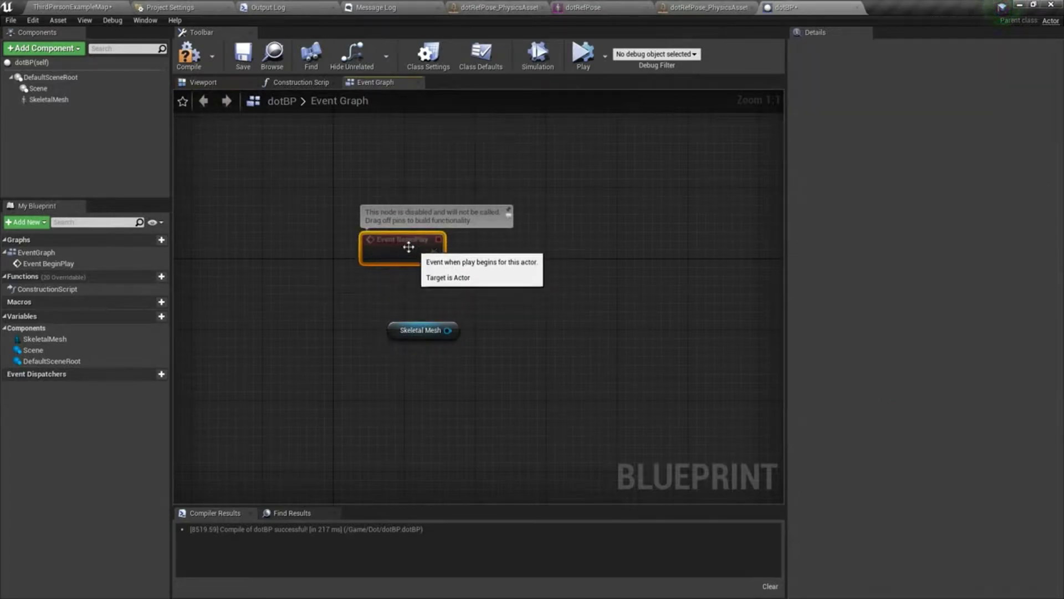
left_click_drag(447, 330, 507, 259)
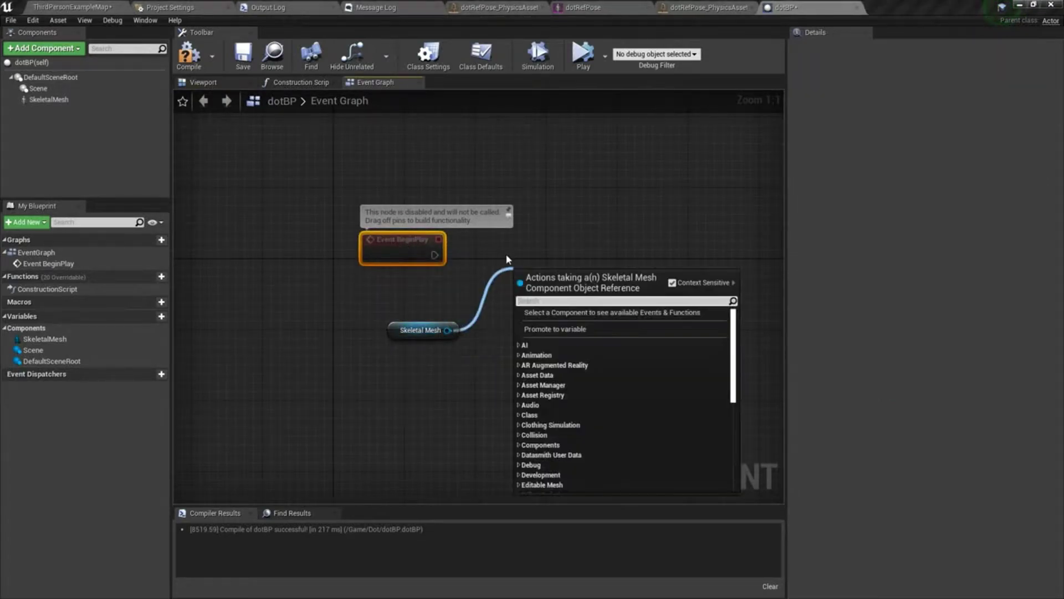
type("sim")
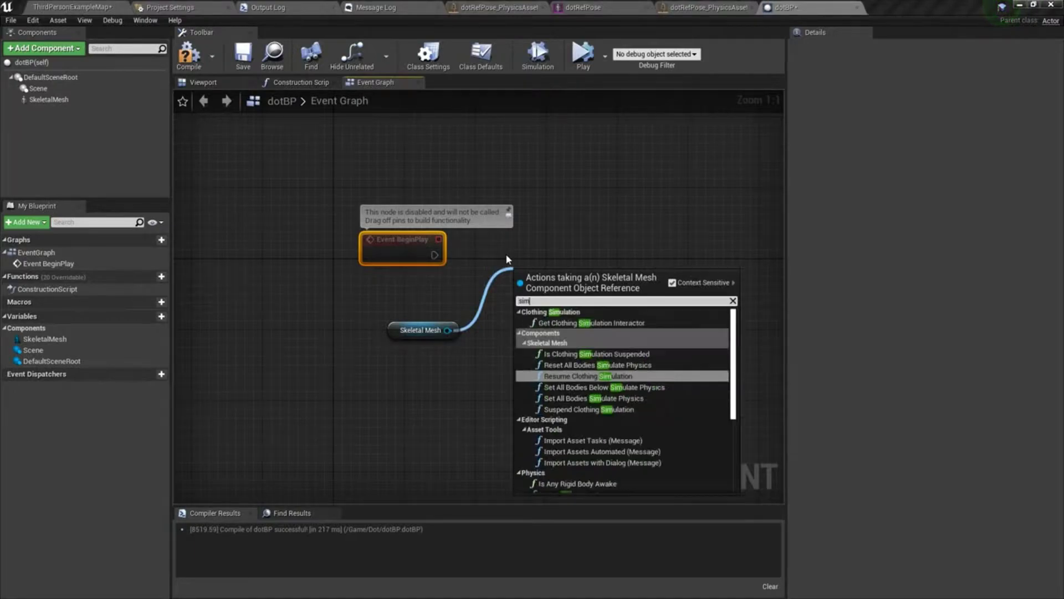
type("ulate")
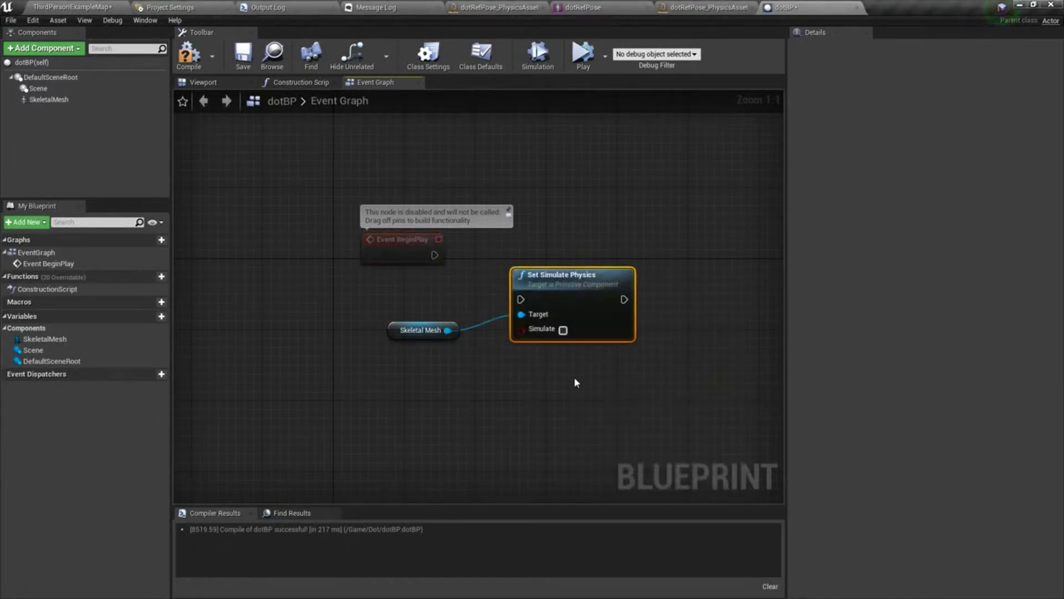
left_click_drag(557, 275, 558, 240)
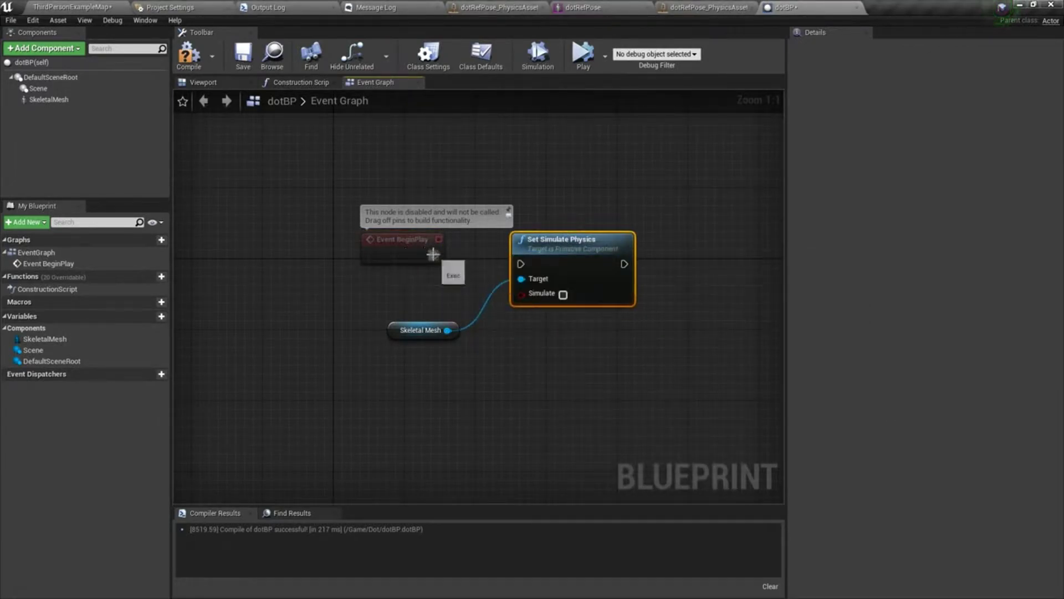
Connect Event BeginPlay to Set Simulate Physics and enable its Simulate option.
left_click_drag(433, 254, 522, 265)
right_click_drag(573, 349, 473, 362)
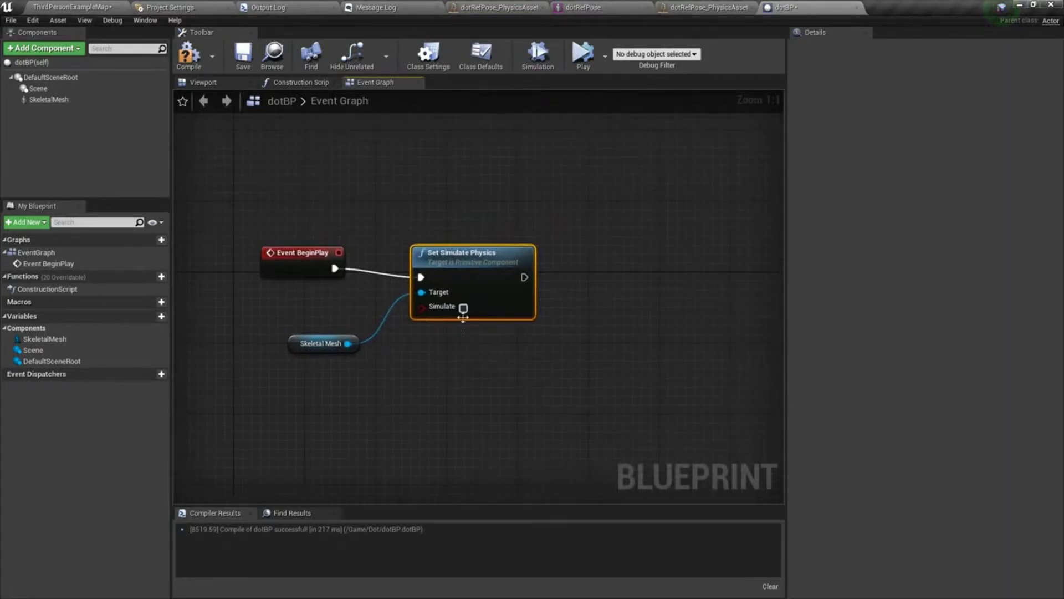
right_click_drag(551, 351, 467, 388)
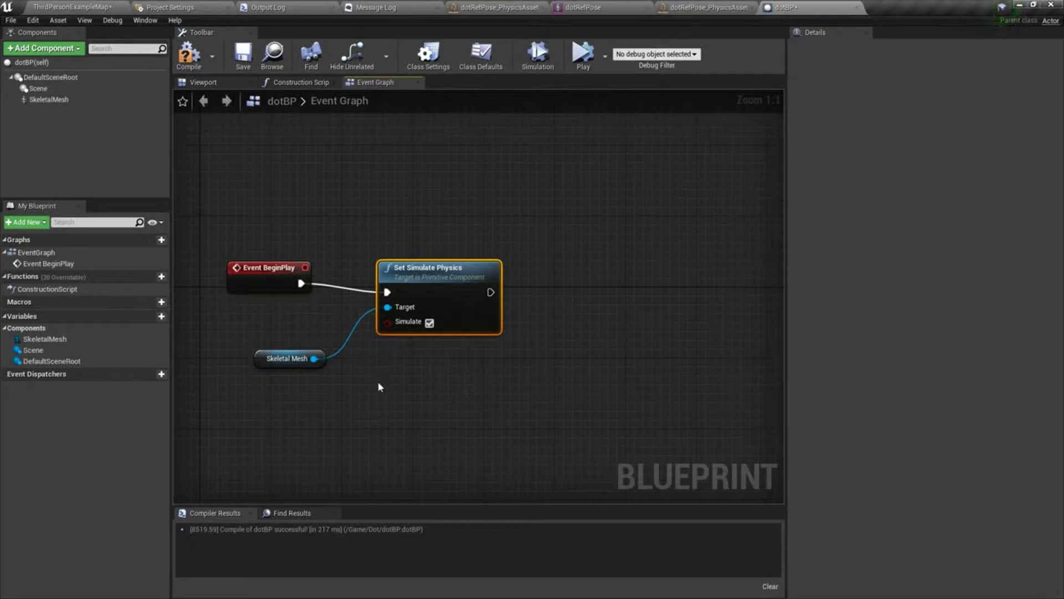
Place a second Skeletal Mesh reference node in the graph, beyond and slightly below Set Simulate Physics.
left_click_drag(314, 358, 592, 355)
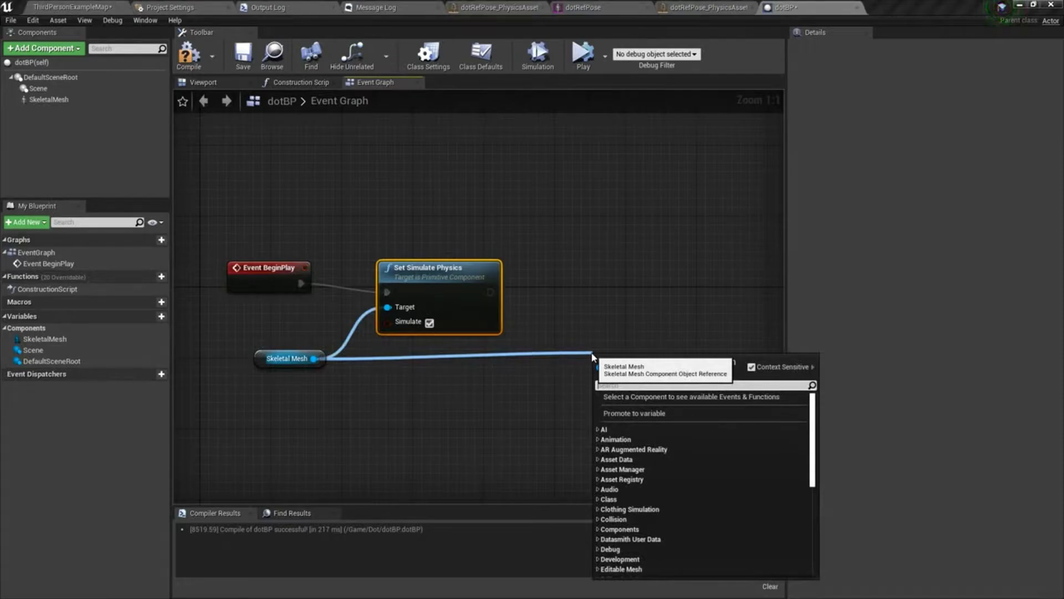
left_click_drag(233, 321, 283, 380)
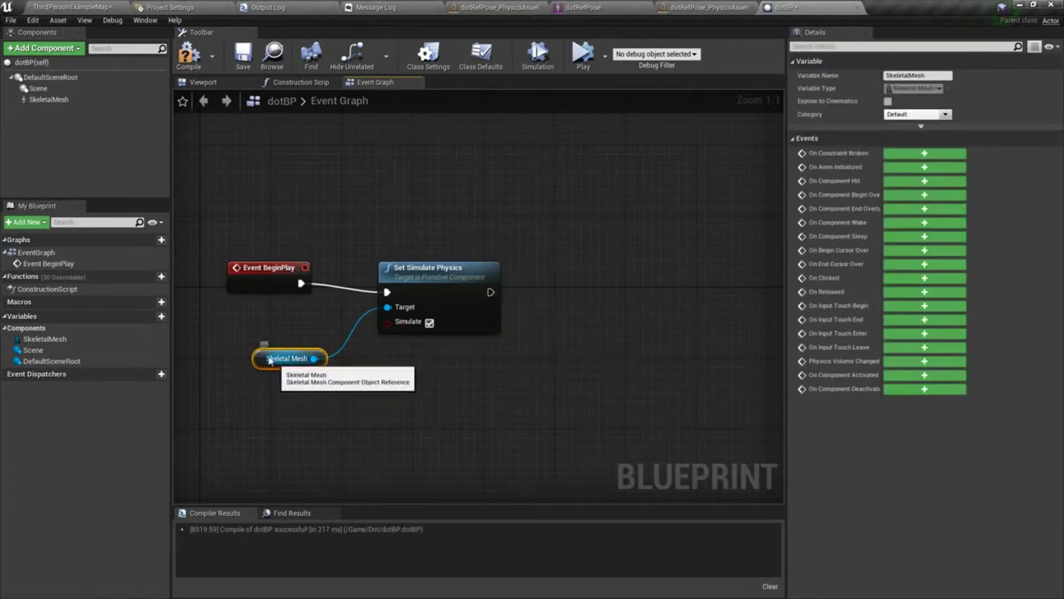
left_click(49, 99)
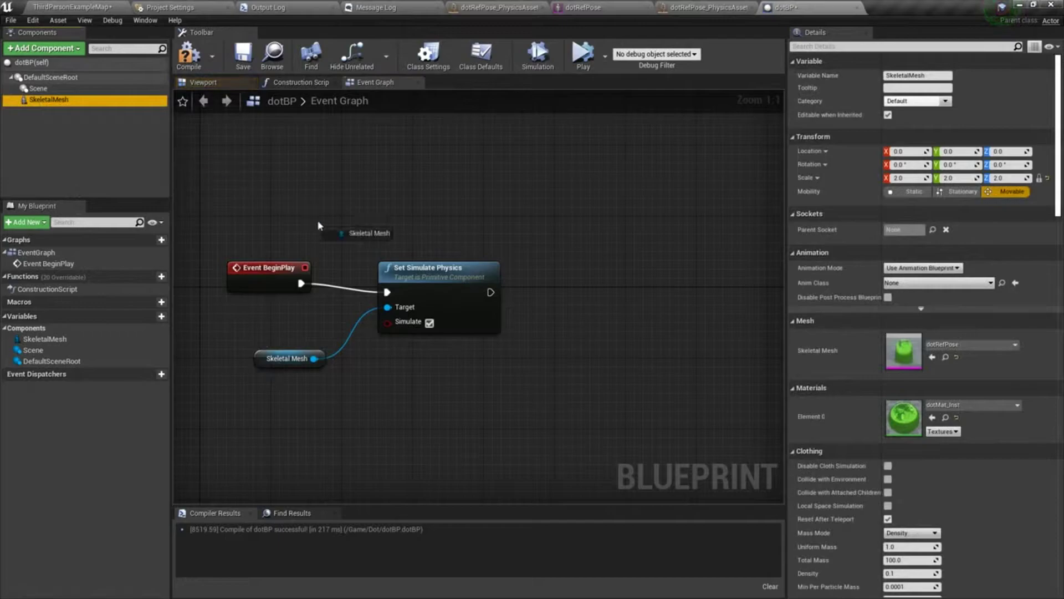
left_click_drag(519, 360, 519, 362)
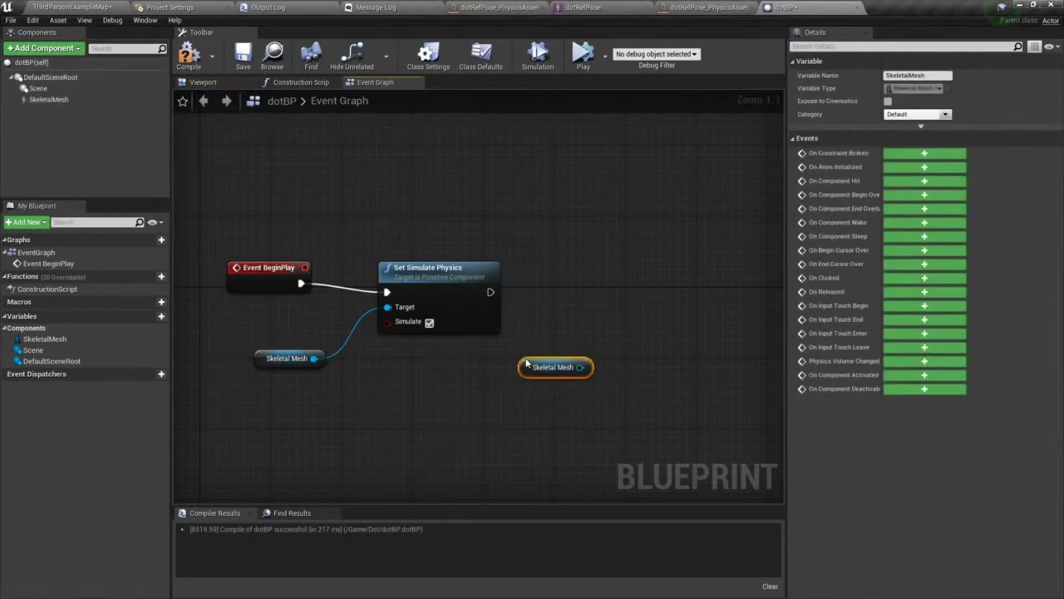
right_click_drag(525, 411, 488, 417)
Add an Add Impulse node targeting the second Skeletal Mesh reference and position it level with Set Simulate Physics.
left_click_drag(543, 373, 568, 320)
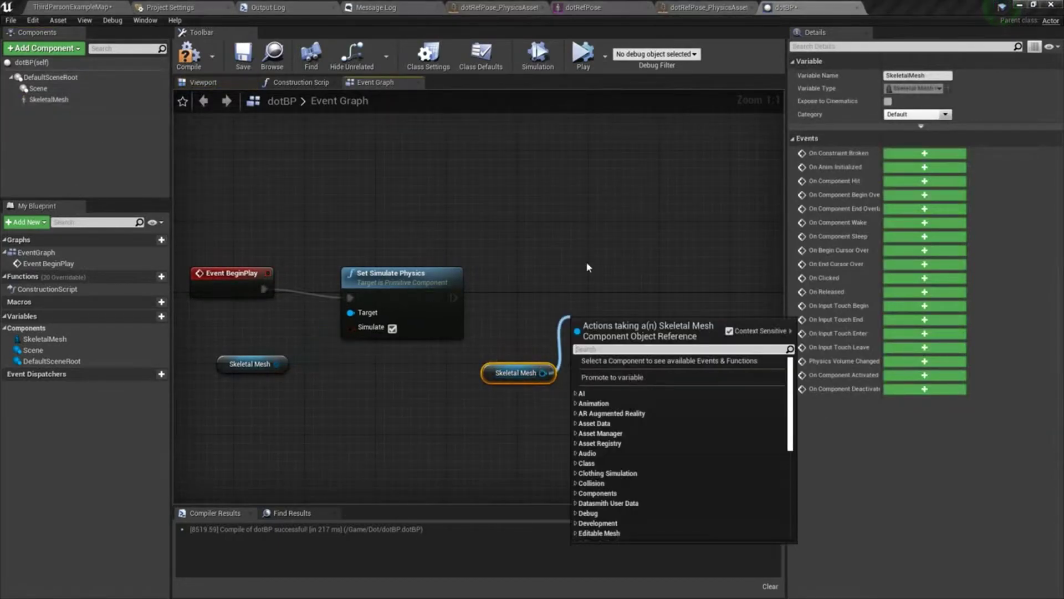
type("add")
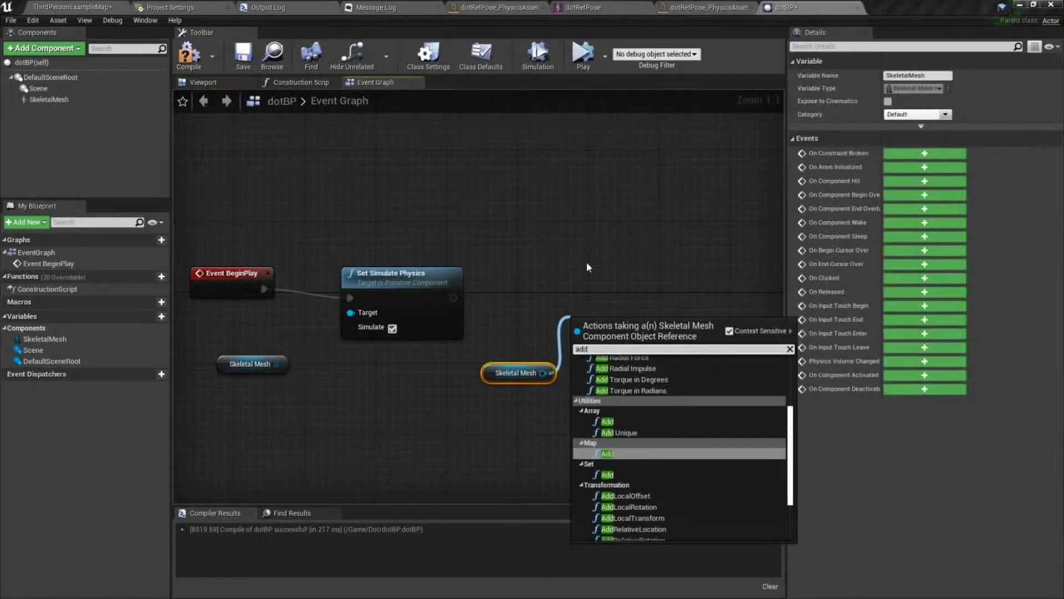
type(" impulse")
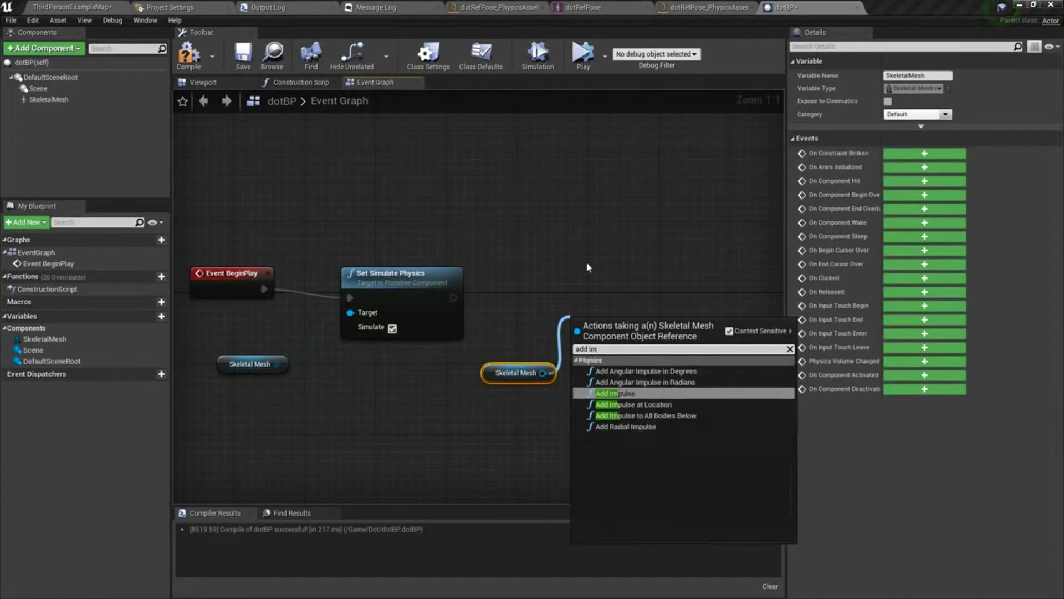
key("Return")
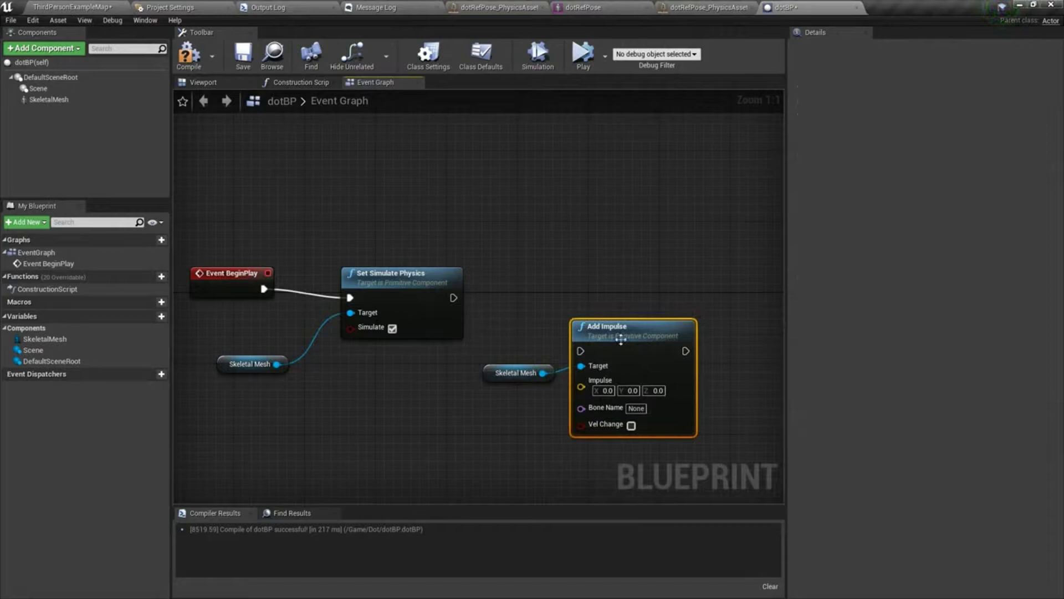
left_click_drag(628, 339, 629, 277)
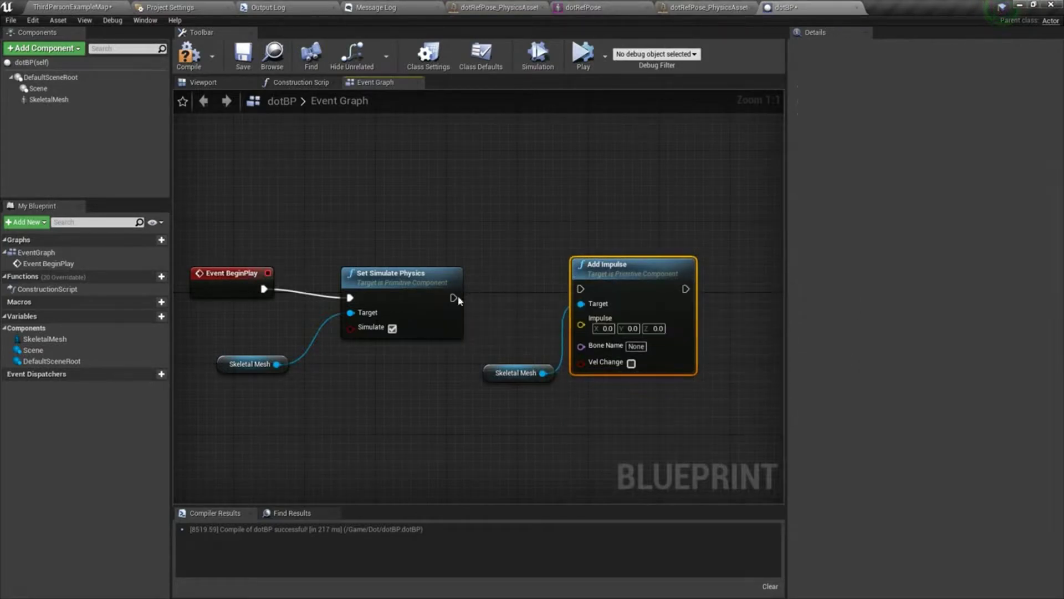
Connect Set Simulate Physics to Add Impulse, compile dotBP and return to ThirdPersonExampleMap.
left_click_drag(458, 300, 481, 297)
left_click_drag(581, 289, 581, 289)
left_click(187, 56)
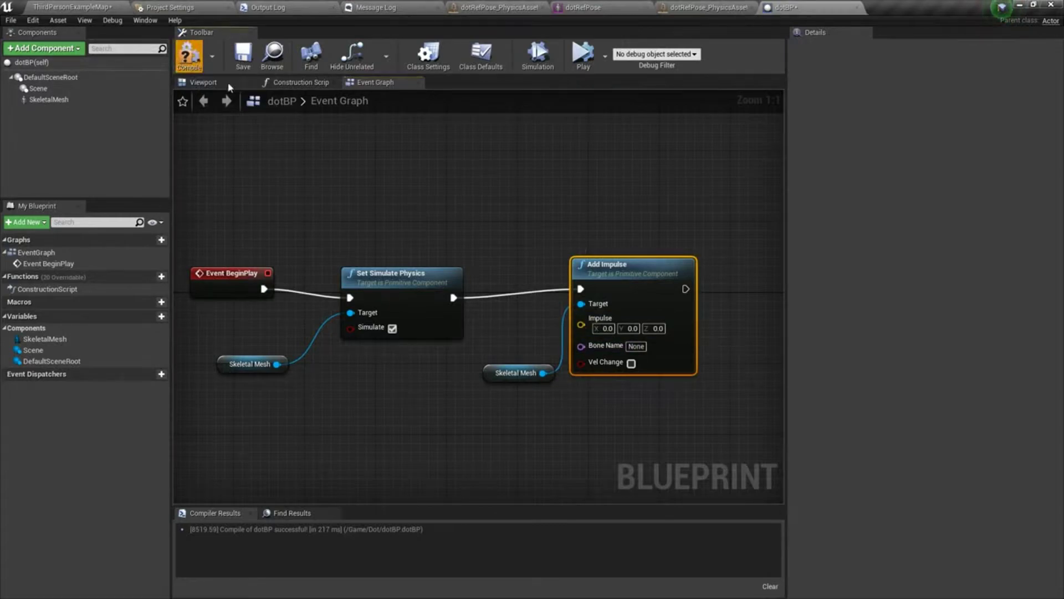
left_click(85, 9)
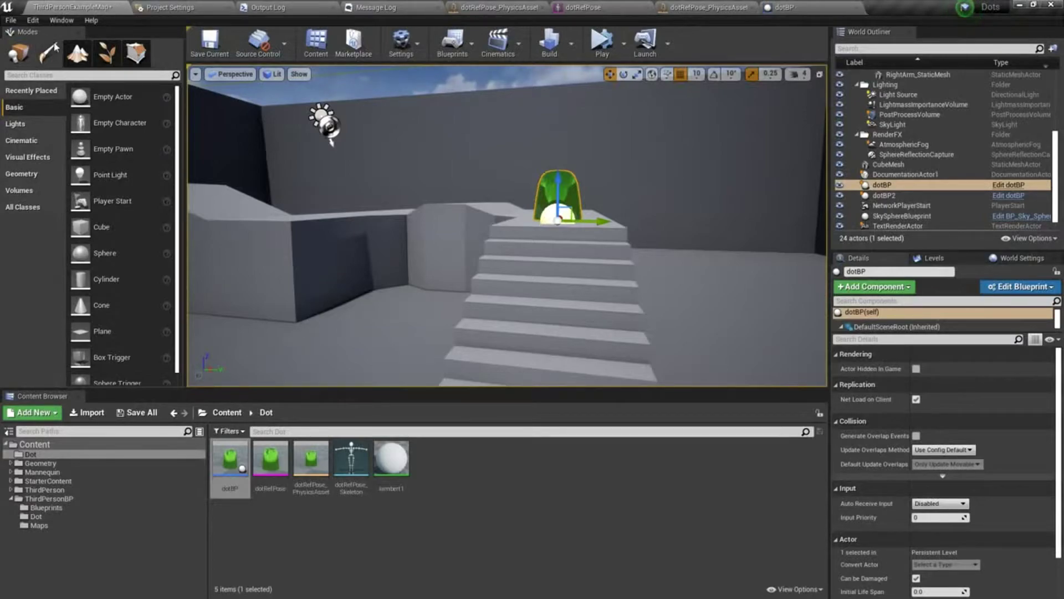
Examine the physics and collision settings of the SkeletalMesh component in the dotBP Blueprint.
left_click(812, 6)
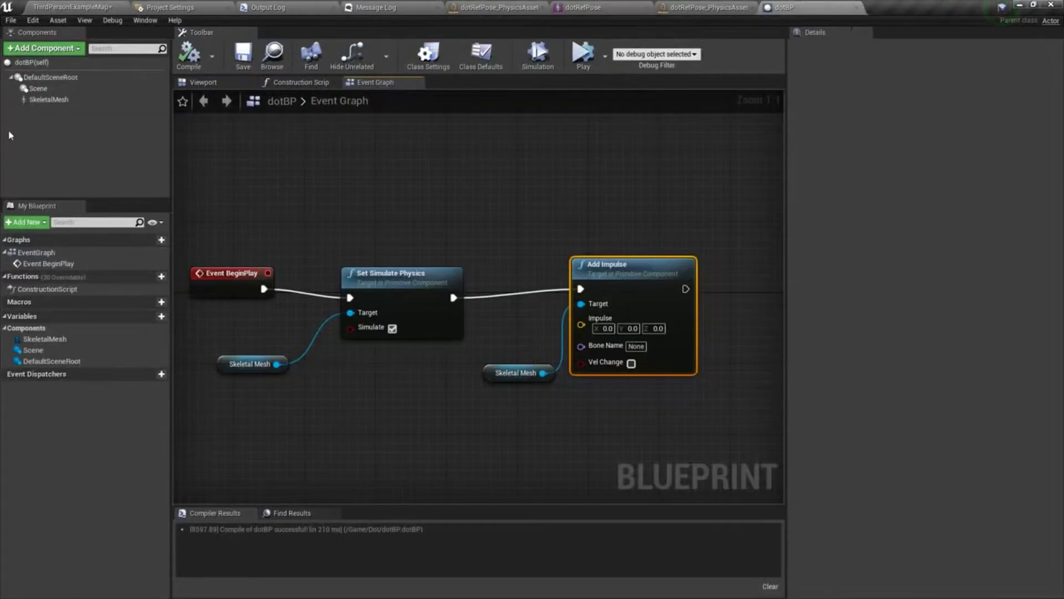
left_click(44, 99)
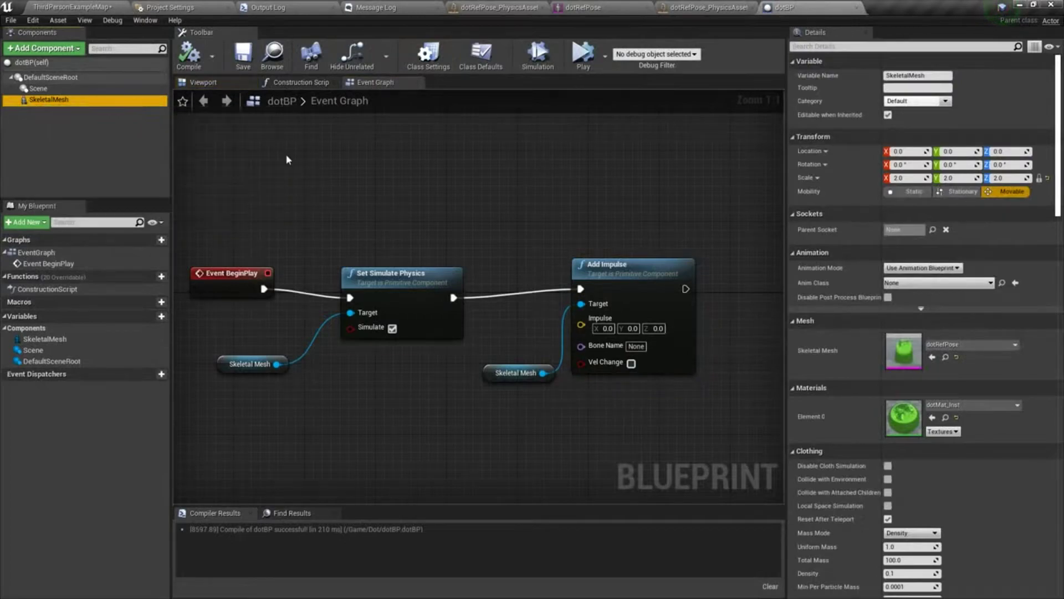
scroll(868, 374, "down", 3)
scroll(868, 375, "down", 8)
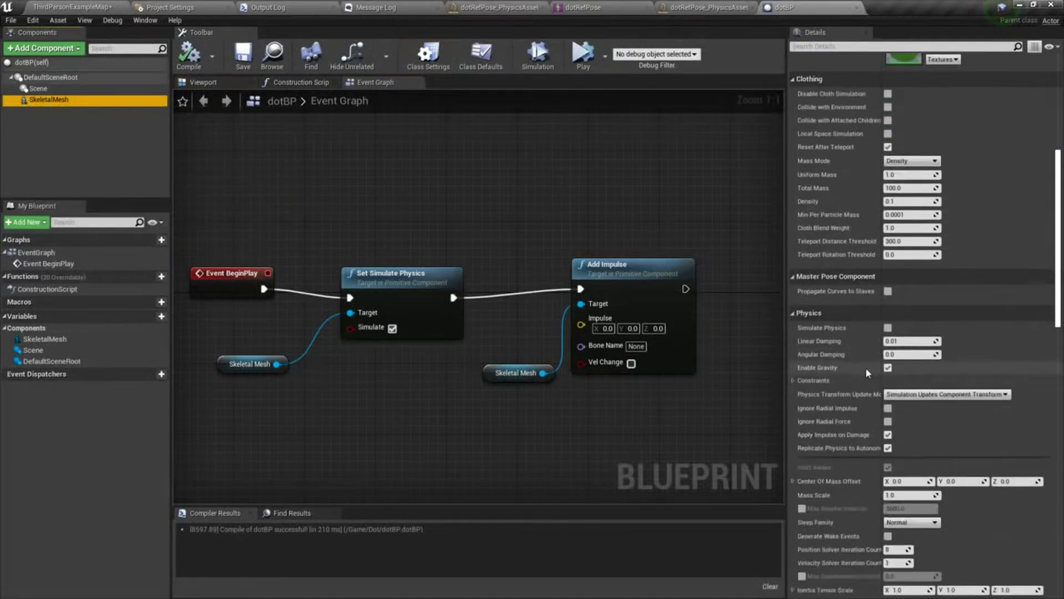
scroll(868, 372, "down", 2)
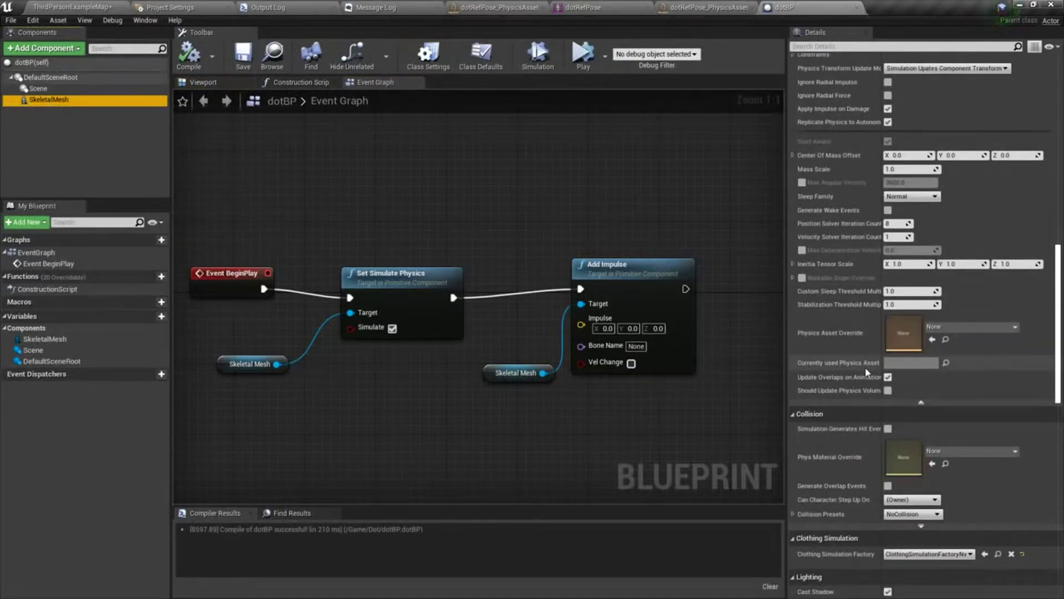
scroll(868, 372, "up", 1)
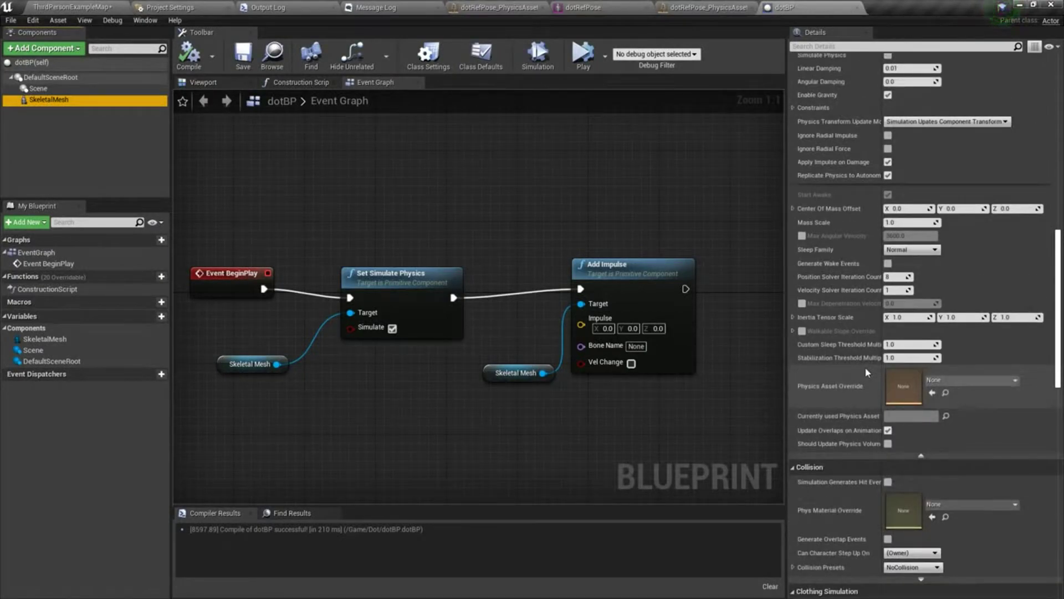
scroll(867, 373, "up", 2)
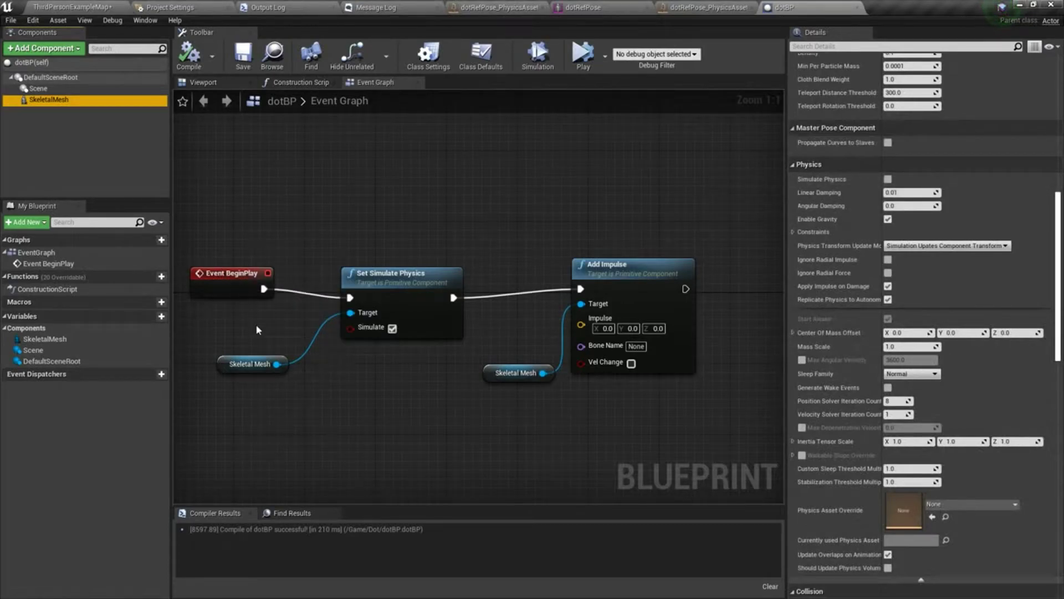
Tidy the graph by nudging Event BeginPlay and the first Skeletal Mesh node, and aligning Set Simulate Physics with Add Impulse.
right_click_drag(247, 278, 306, 233)
left_click_drag(306, 233, 272, 236)
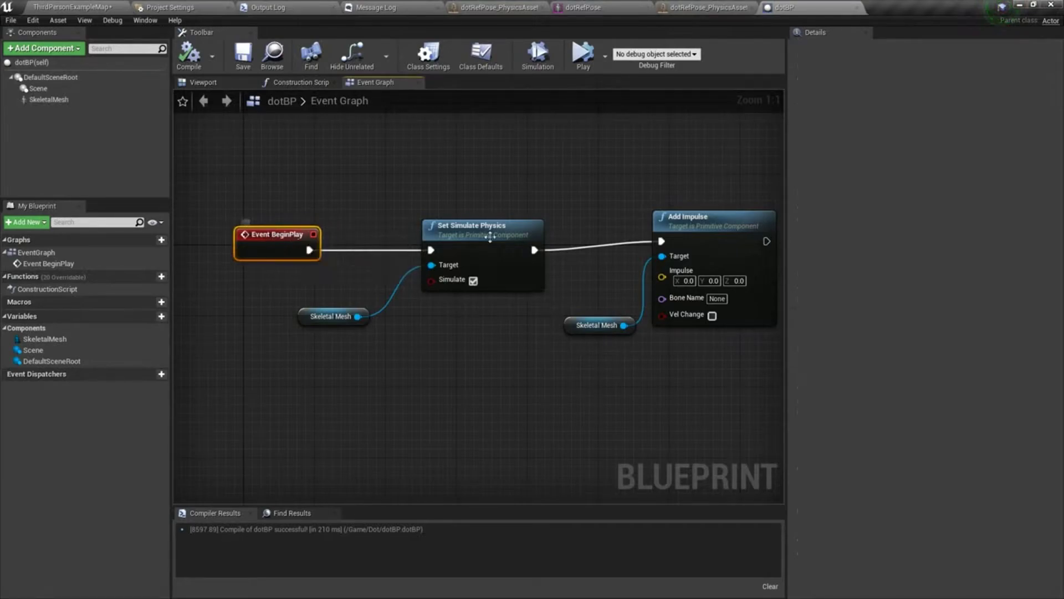
left_click(465, 234)
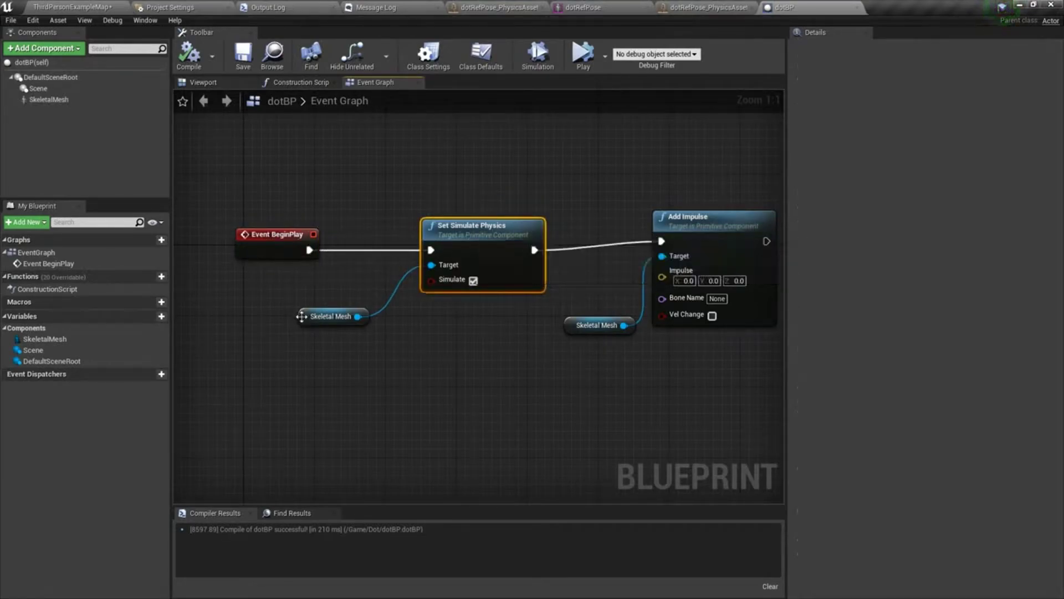
mouse_move(301, 316)
left_mouse_down()
mouse_move(286, 291)
mouse_move(308, 307)
left_mouse_up()
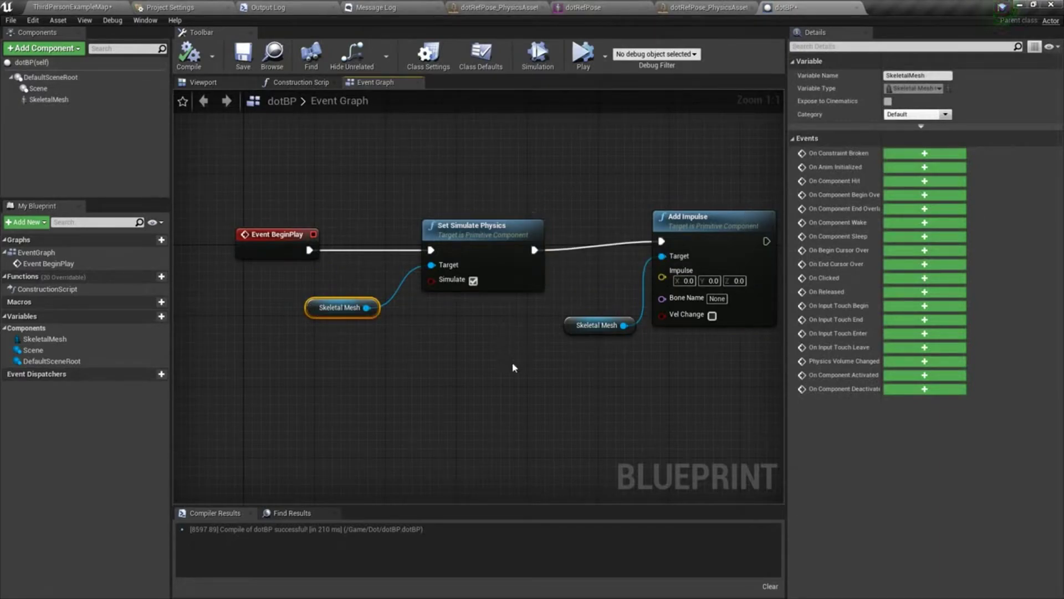
right_click_drag(541, 400, 488, 426)
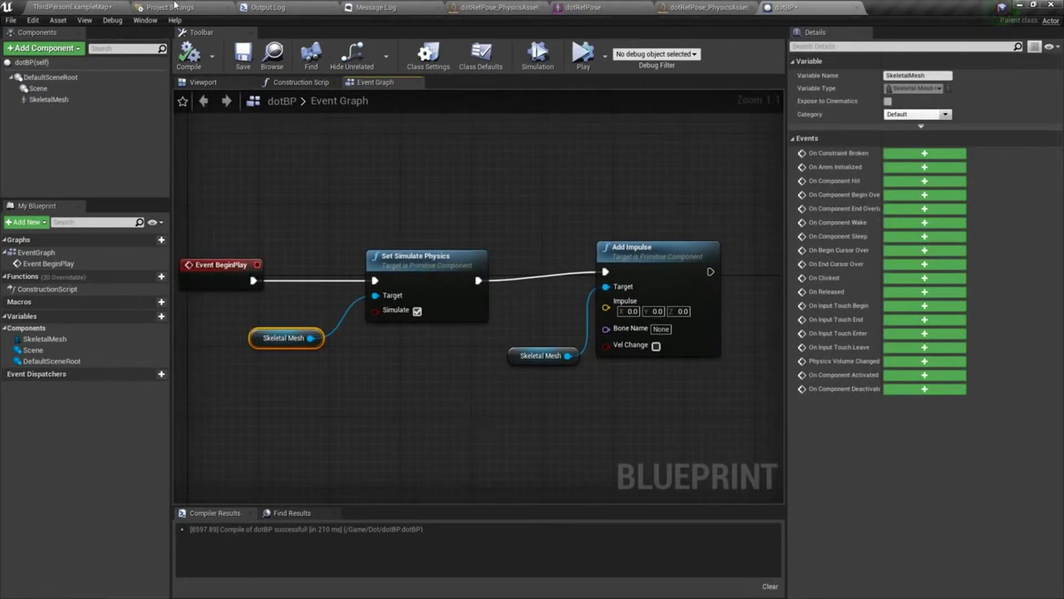
left_click(422, 256)
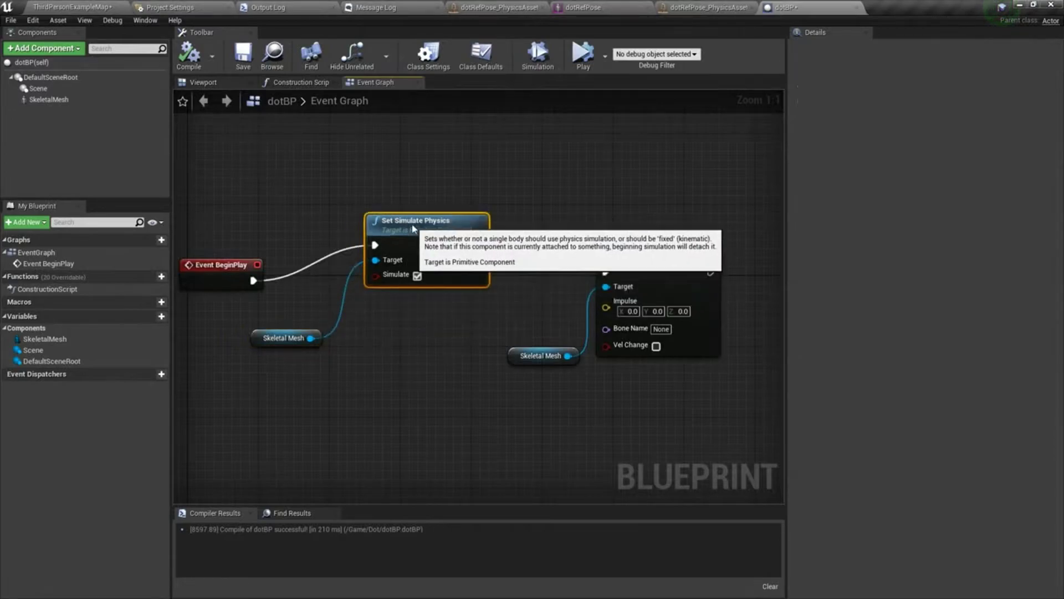
left_click_drag(421, 256, 413, 248)
Raise the selected dotBP actor in ThirdPersonExampleMap so it floats above the platform at the head of the stairs.
left_click(89, 8)
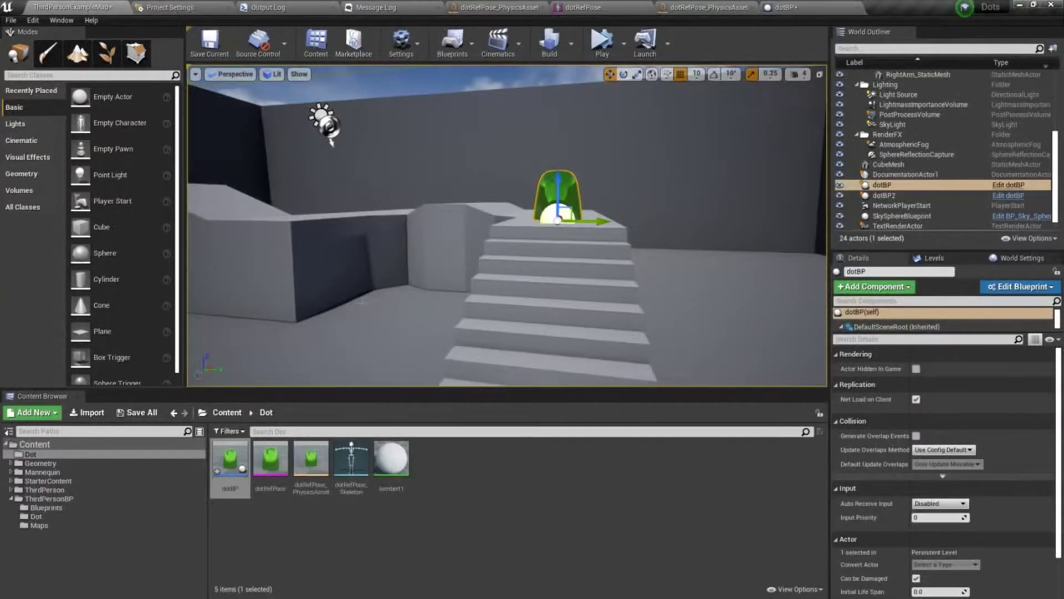
left_click_drag(556, 180, 550, 71)
mouse_move(562, 159)
right_mouse_down()
mouse_move(562, 83)
mouse_move(562, 255)
mouse_move(562, 159)
right_mouse_up()
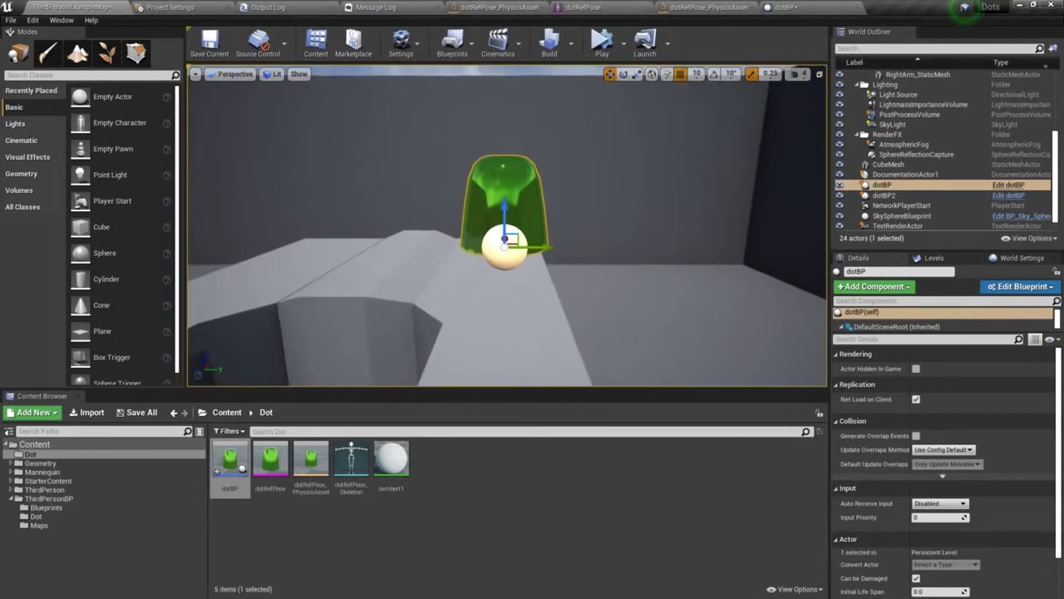
Run the level in Simulate mode to check how the raised dotBP behaves, and stop the simulation.
left_click(623, 43)
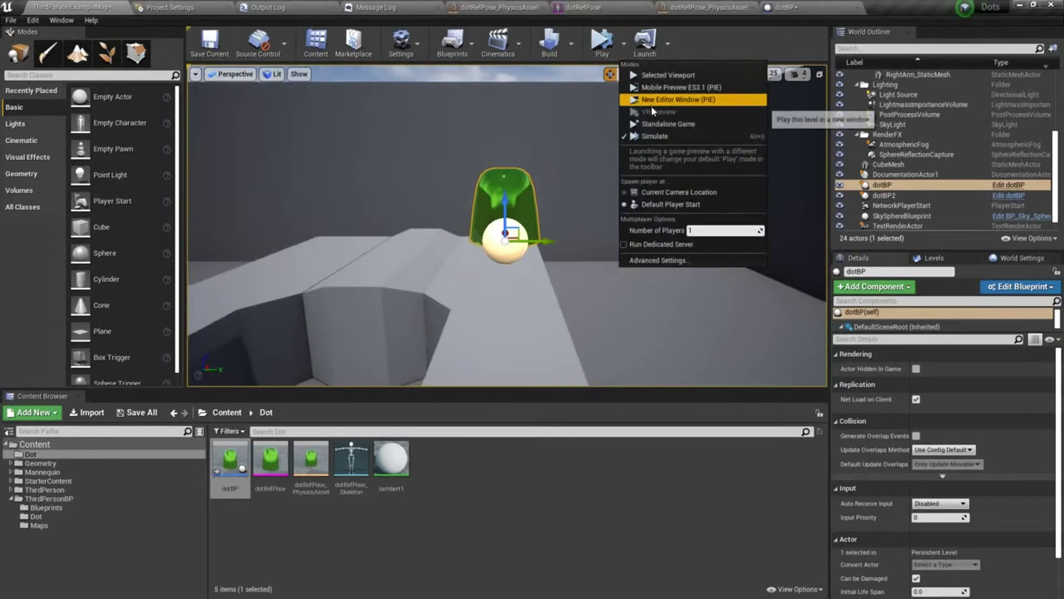
left_click(648, 139)
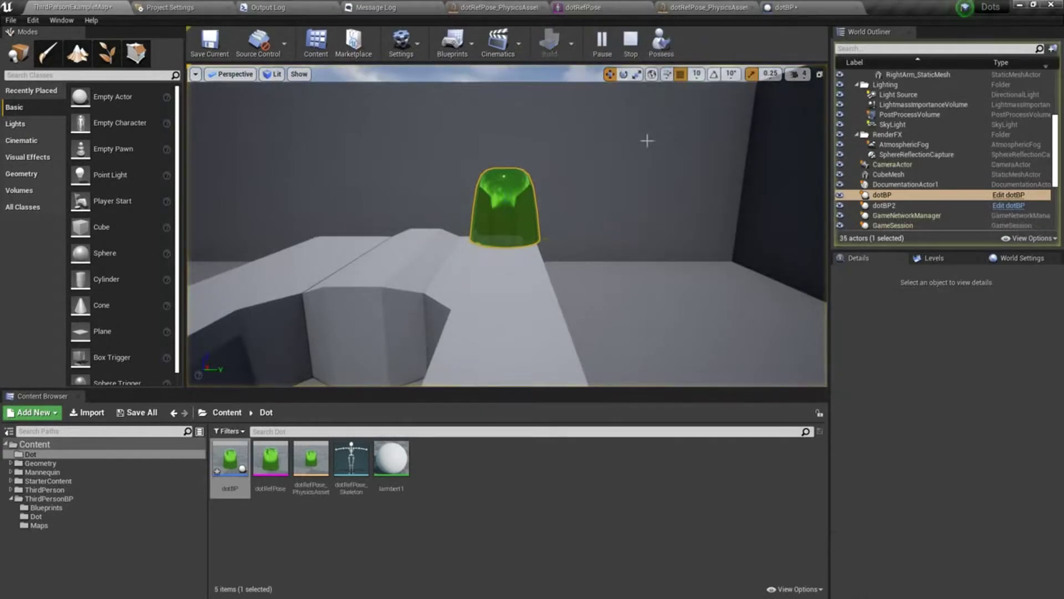
mouse_move(530, 219)
right_mouse_down()
mouse_move(524, 244)
mouse_move(366, 244)
mouse_move(588, 244)
mouse_move(521, 244)
mouse_move(527, 203)
right_mouse_up()
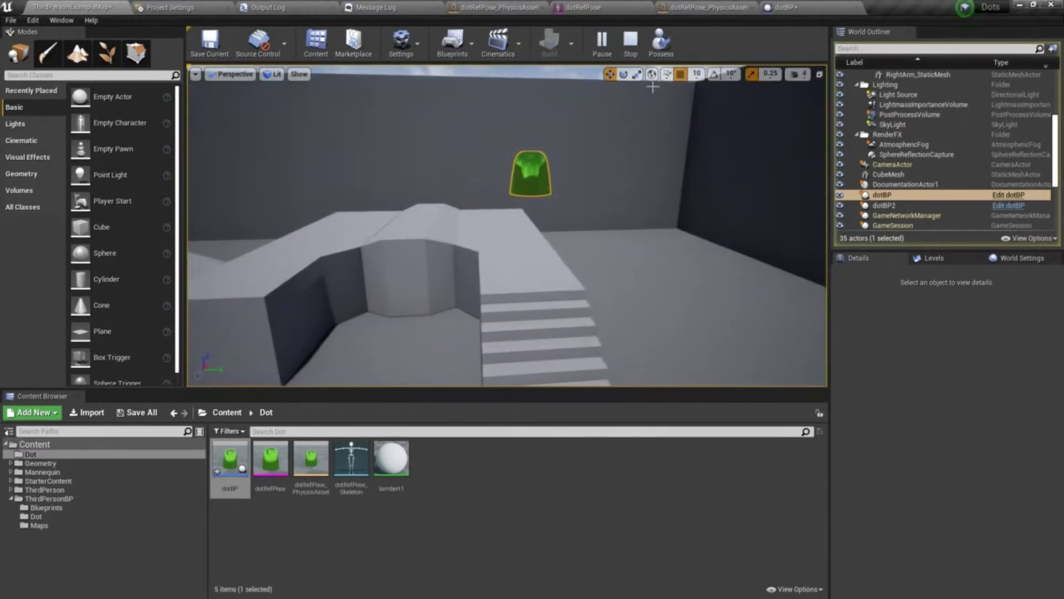
left_click(631, 40)
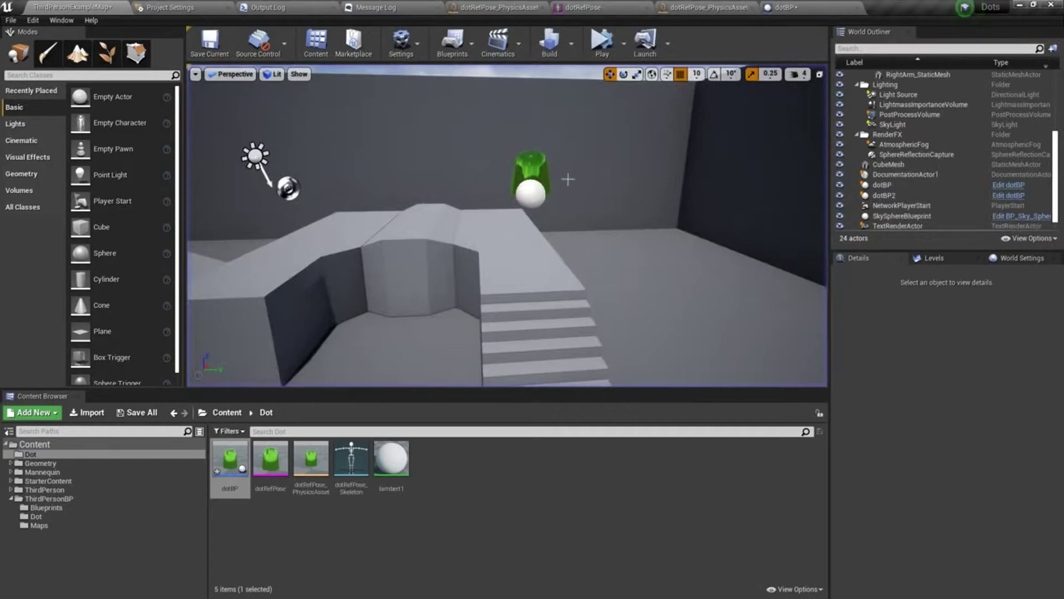
Set the Physics Asset Override of dotBP's SkeletalMesh component to dotRefPose_PhysicsAsset from the Content/Dot folder.
left_click(798, 9)
left_click(66, 99)
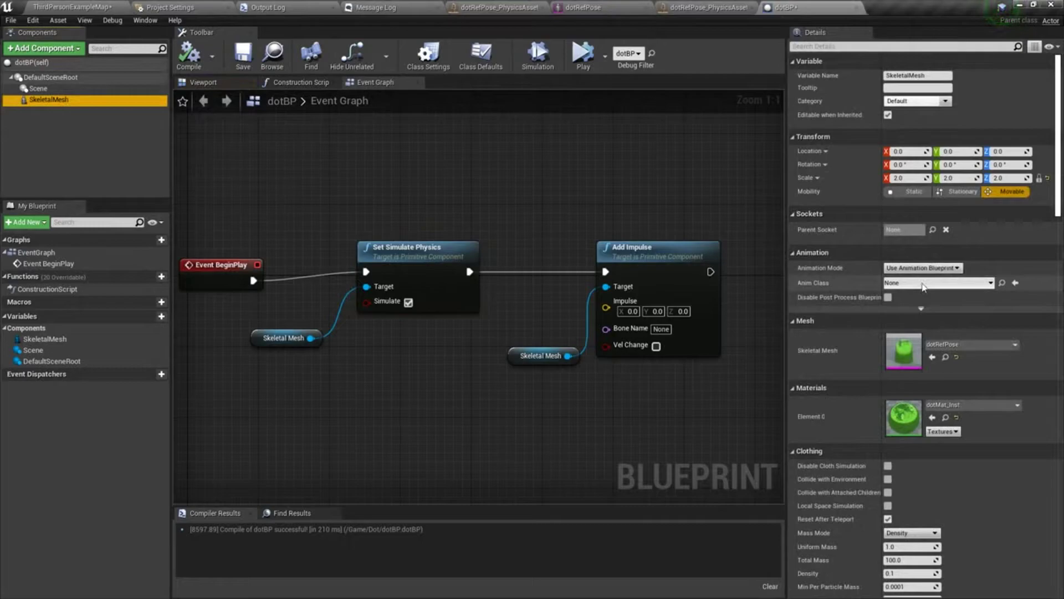
scroll(923, 287, "down", 10)
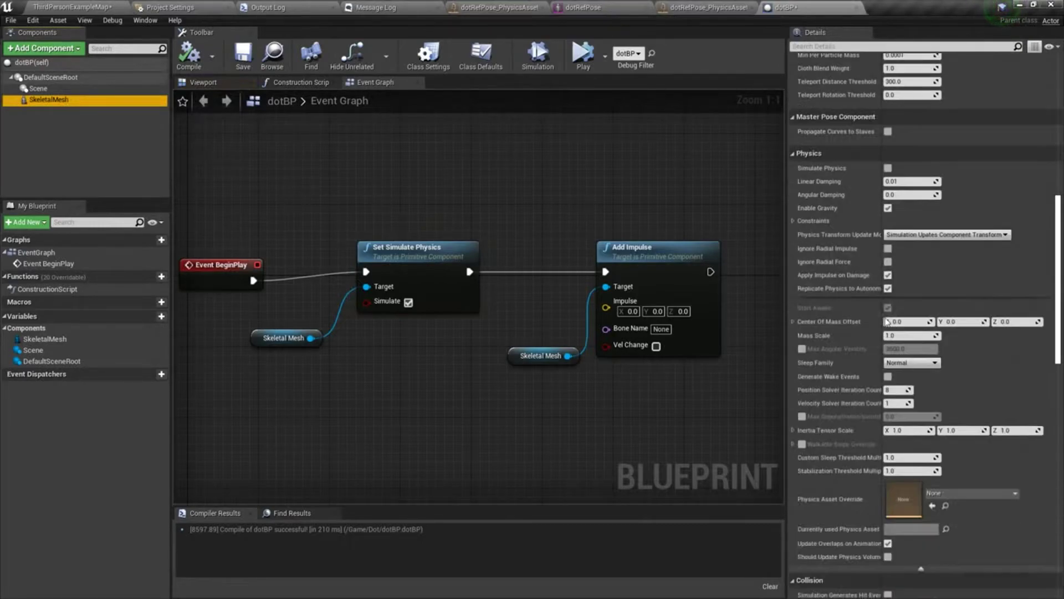
scroll(887, 321, "down", 2)
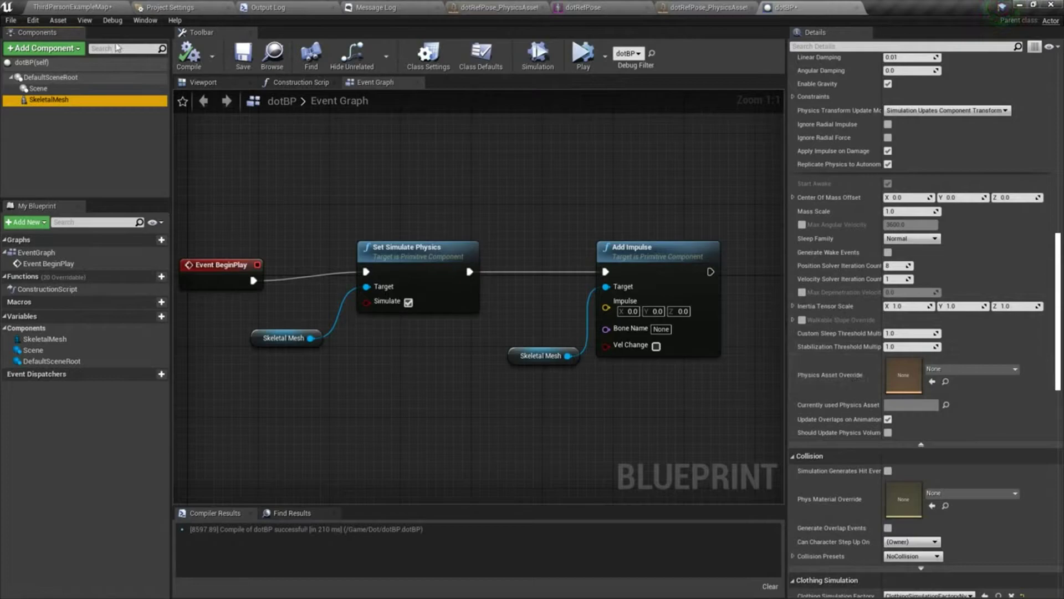
left_click(83, 8)
left_click(311, 459)
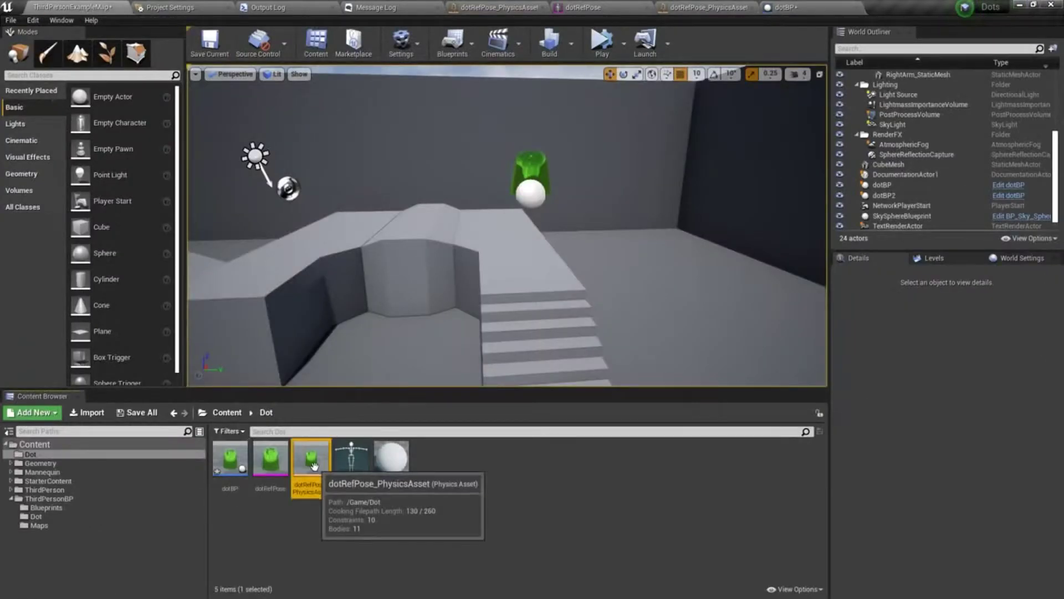
left_click(783, 8)
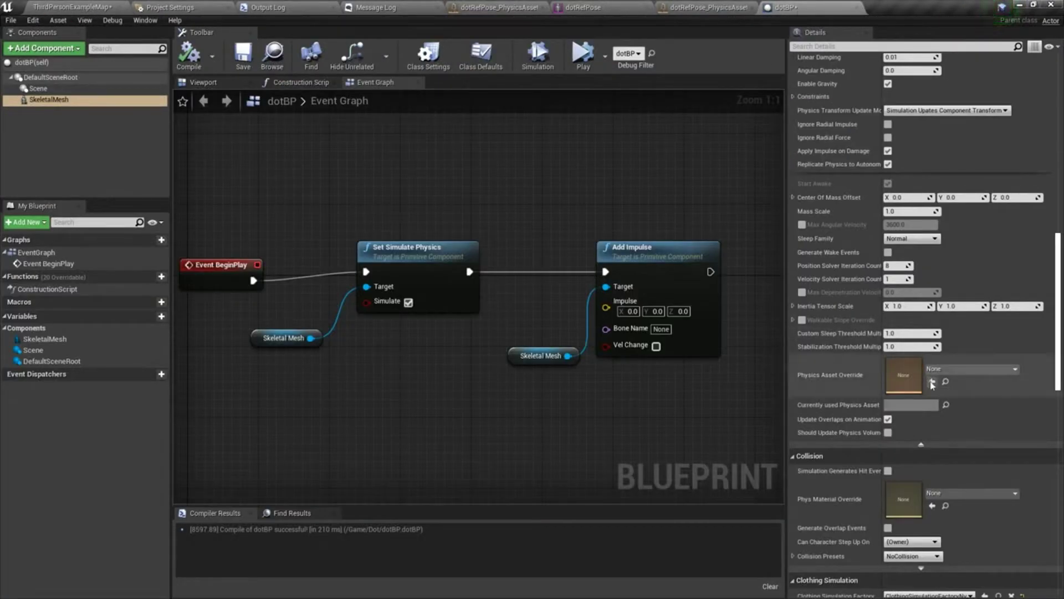
left_click(932, 381)
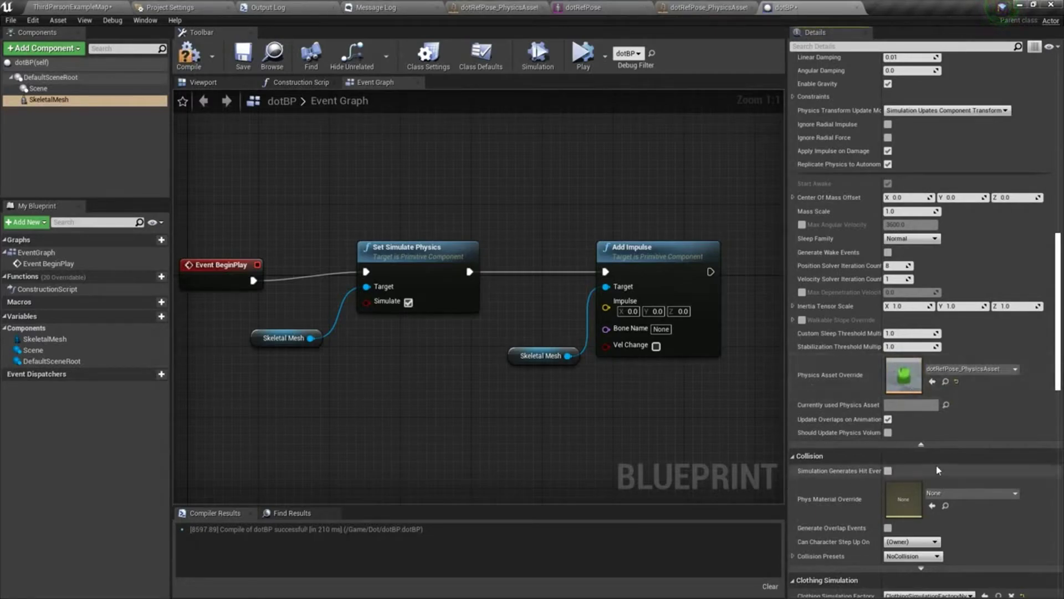
Set the SkeletalMesh component's Collision Presets to PhysicsActor and compile dotBP.
scroll(922, 454, "down", 4)
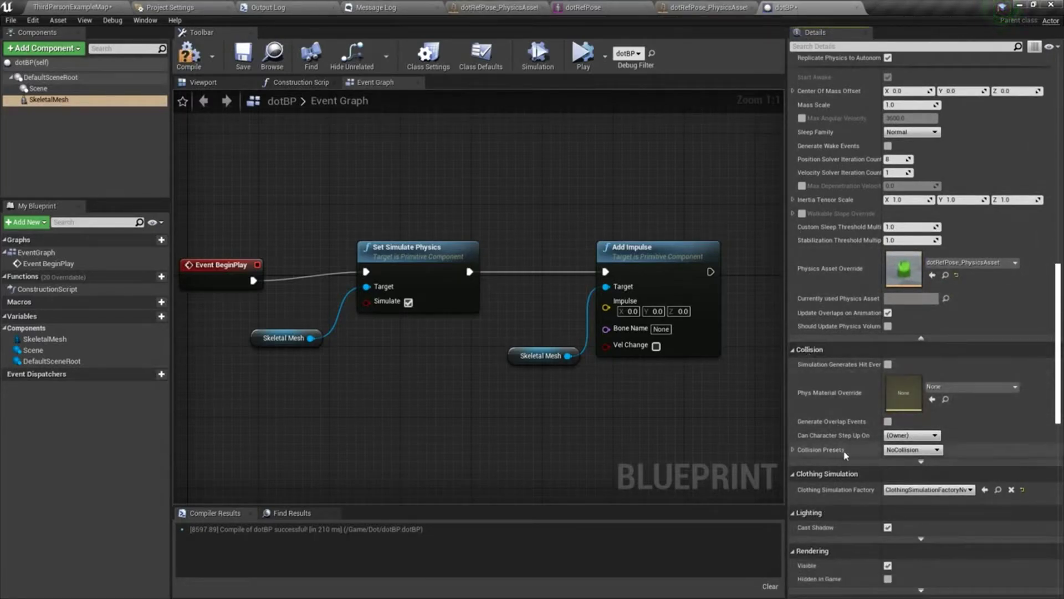
left_click(930, 450)
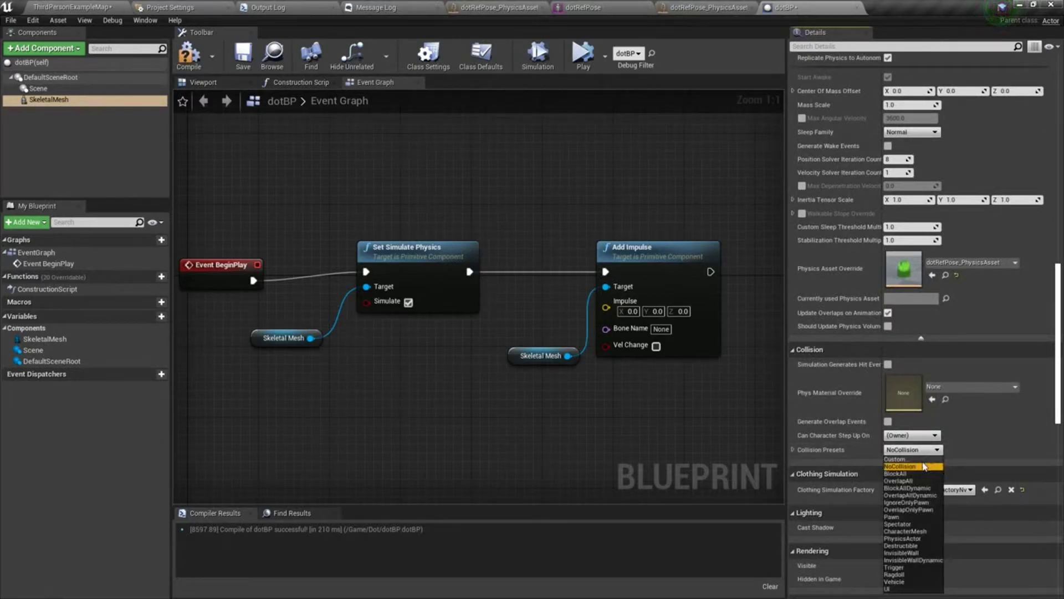
left_click(896, 539)
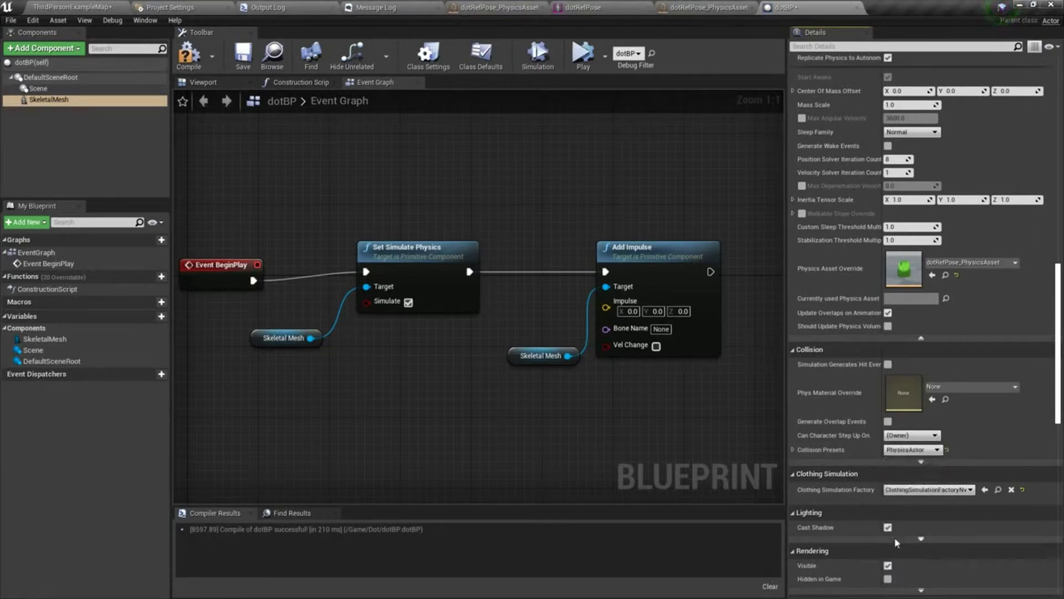
left_click(189, 57)
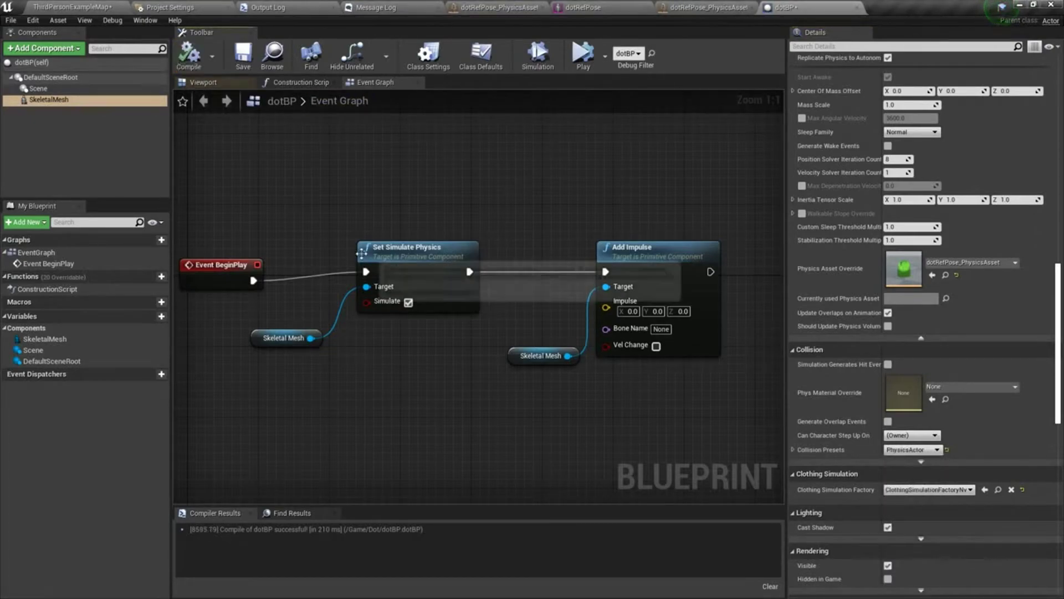
Simulate ThirdPersonExampleMap, examine the dot on the platform up close, and stop the simulation.
left_click(49, 10)
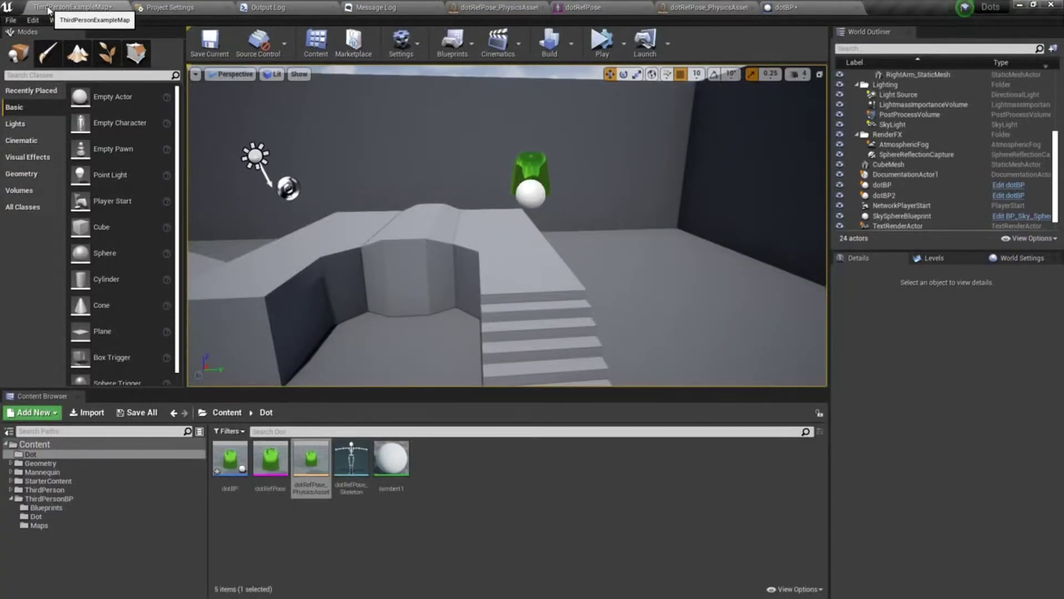
left_click(599, 47)
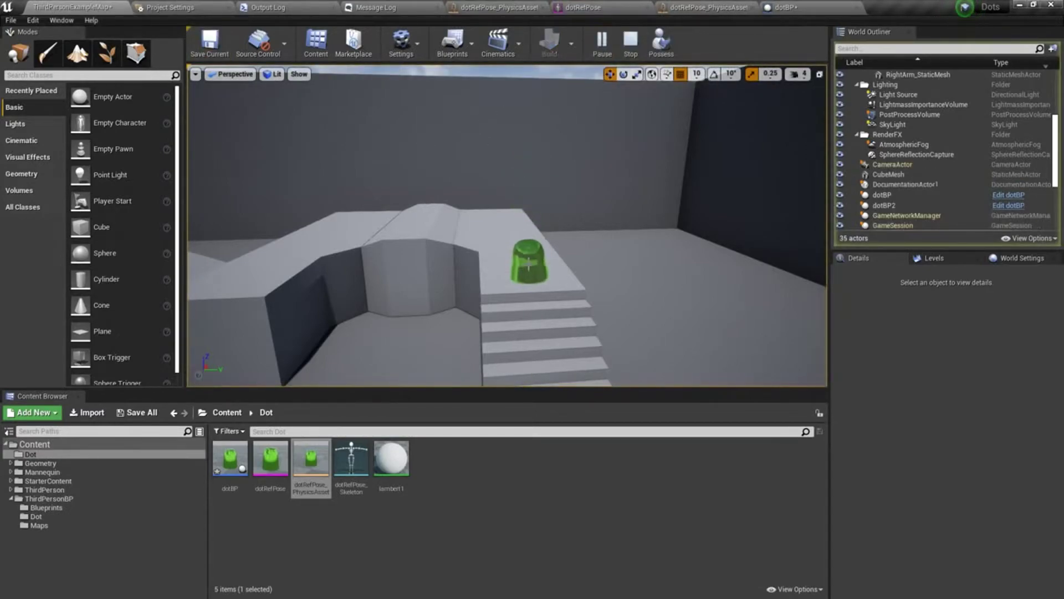
right_click_drag(530, 260, 466, 271)
key("w")
key("a")
key("w")
key("s")
key("d")
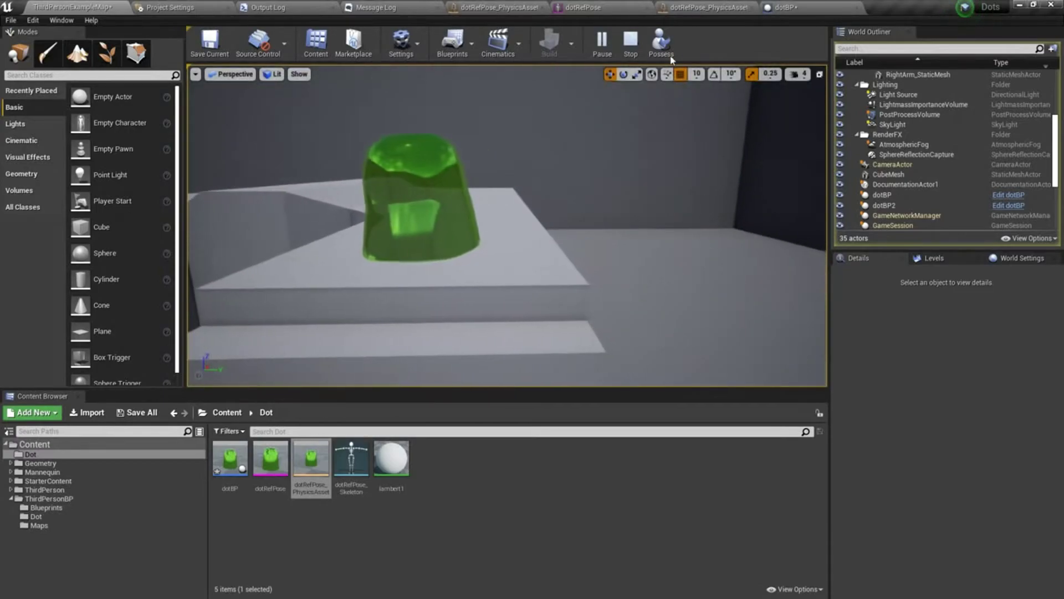
left_click(632, 50)
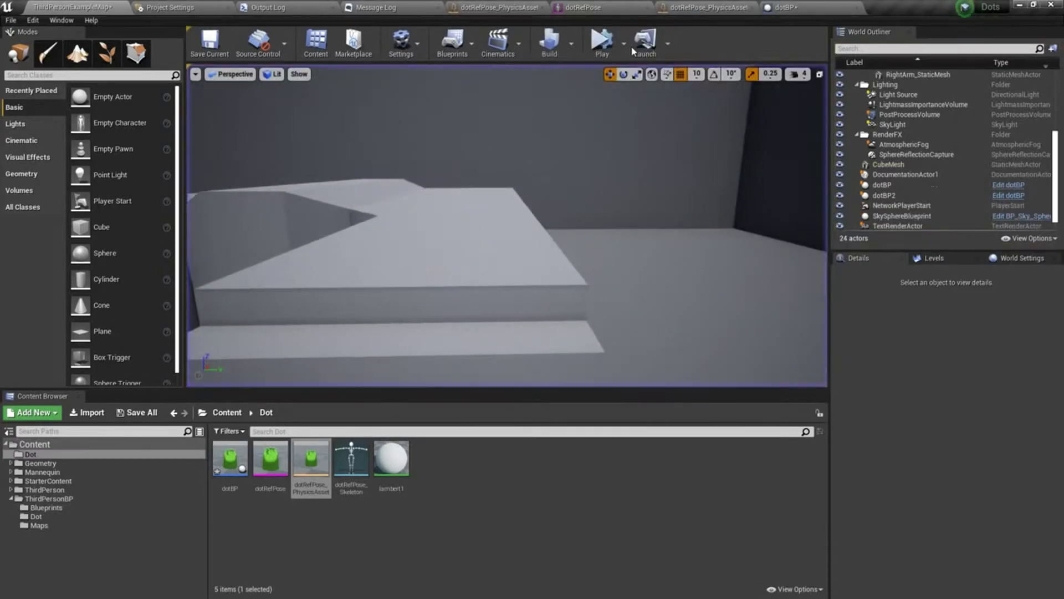
Simulate the level again, pause it to view both dots, and open the Dot folder under ThirdPersonBP.
left_click(603, 52)
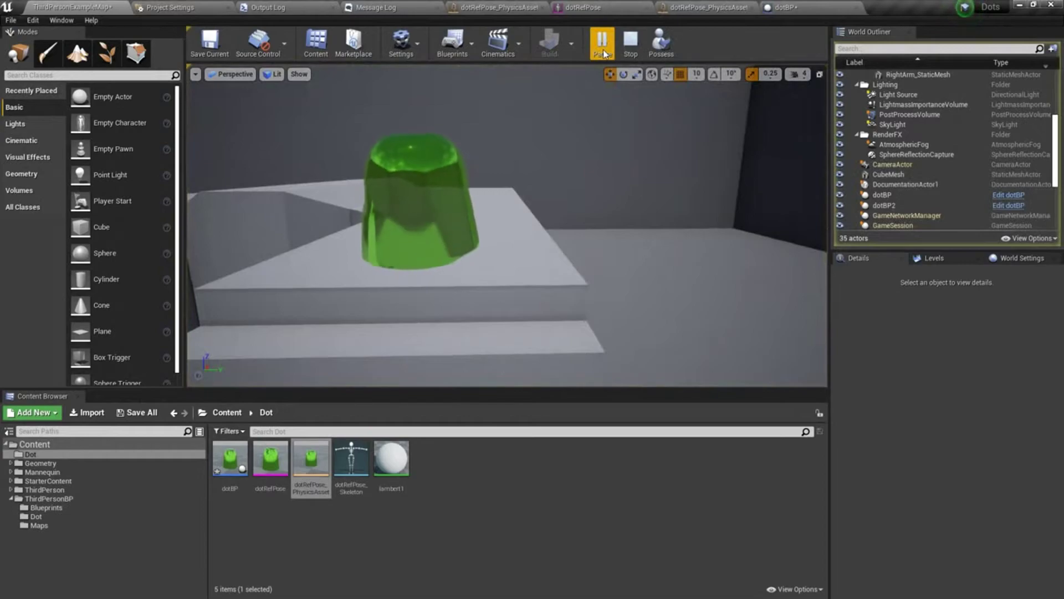
left_click(603, 51)
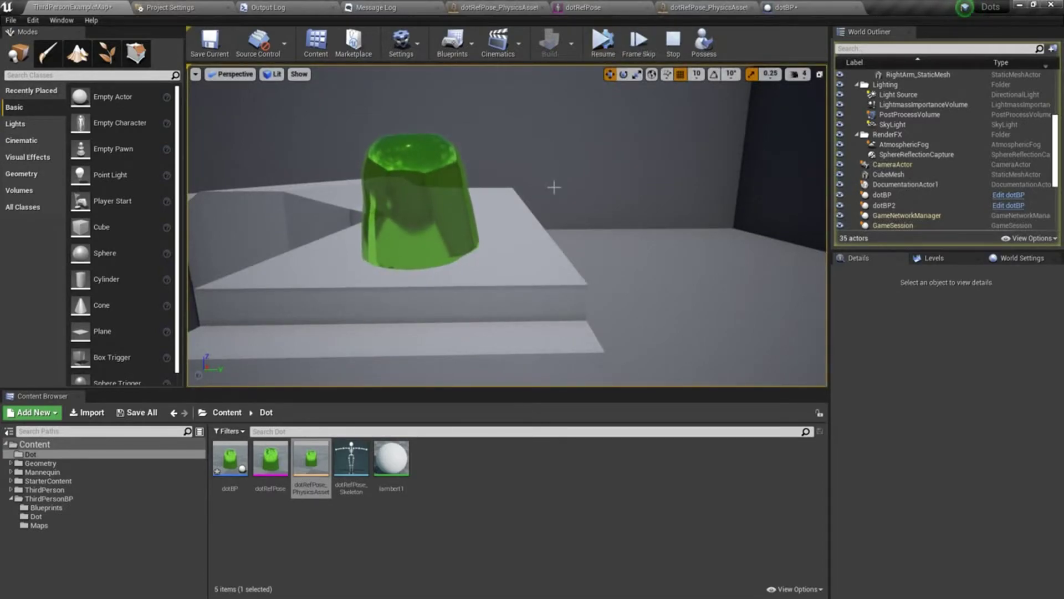
right_click_drag(561, 219, 588, 219)
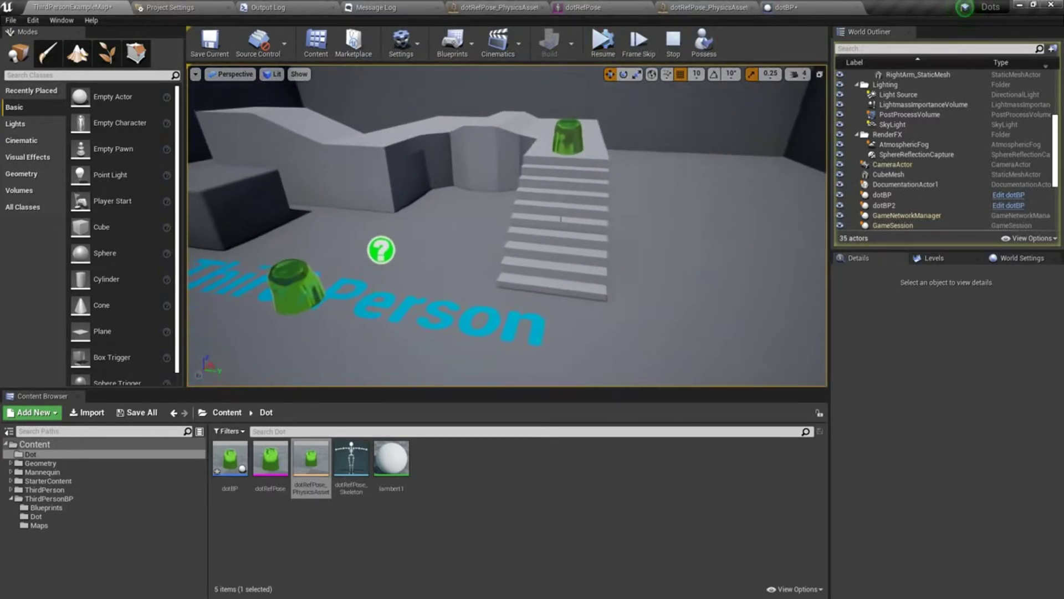
left_click(52, 516)
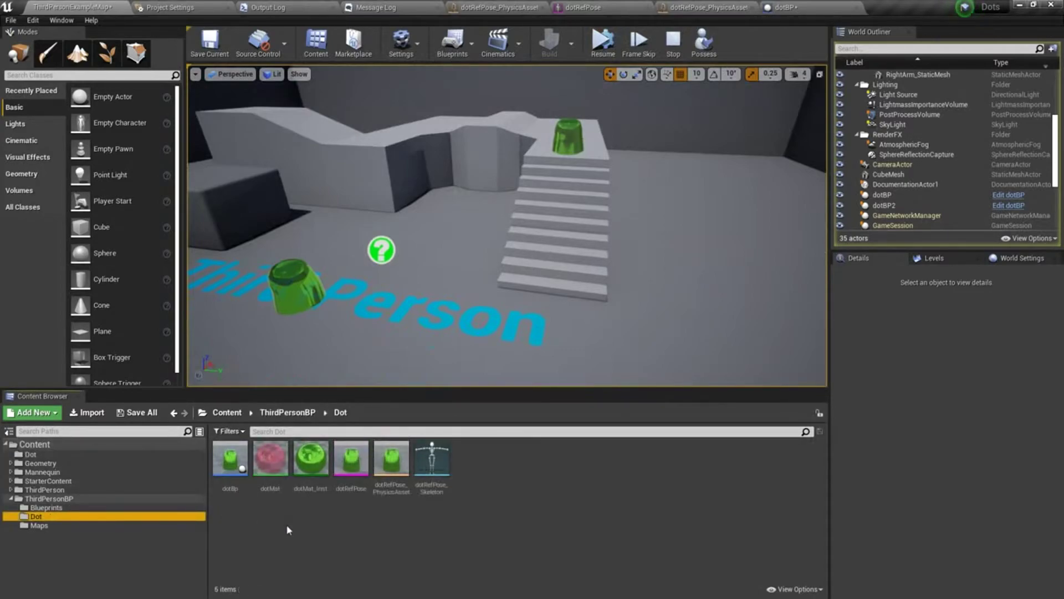
Reset dotMat_Inst's IOR, Color and subSurfaceColor to their parent values, set Opacity to about 0.87, and save the material instance.
double_click(311, 463)
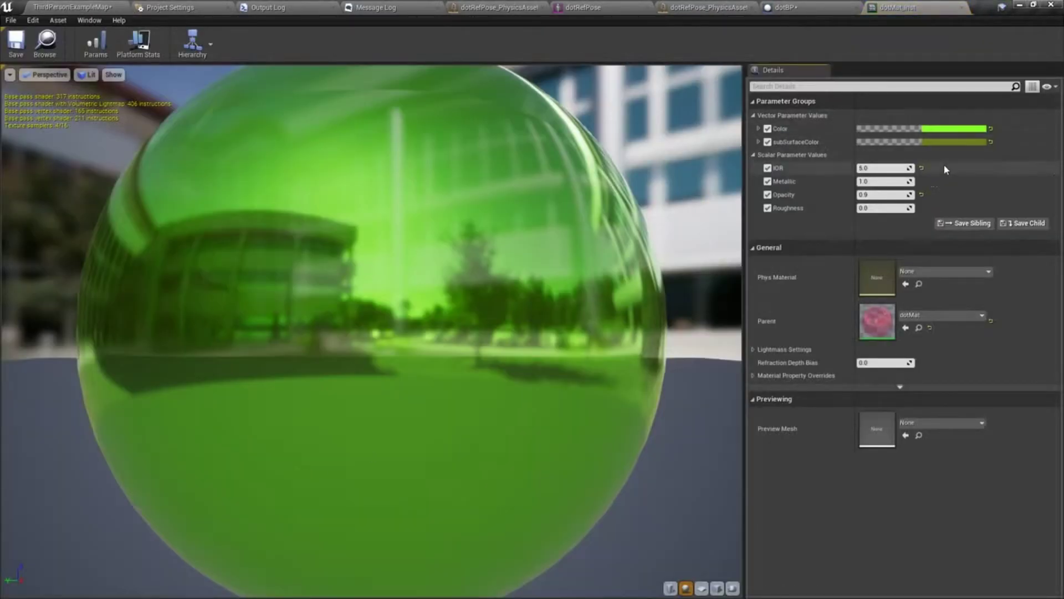
left_click(922, 168)
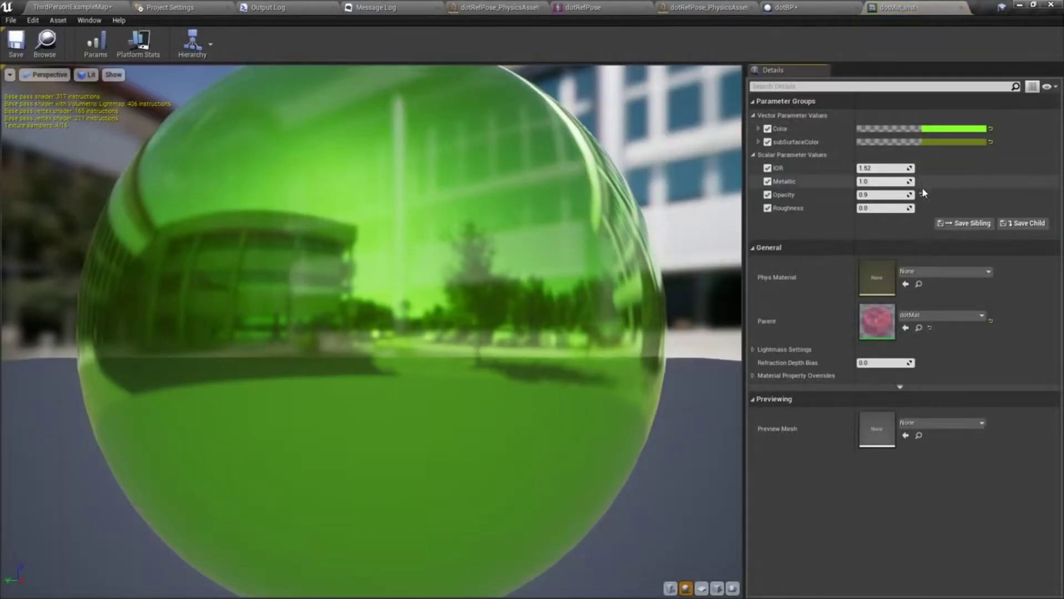
left_click(922, 195)
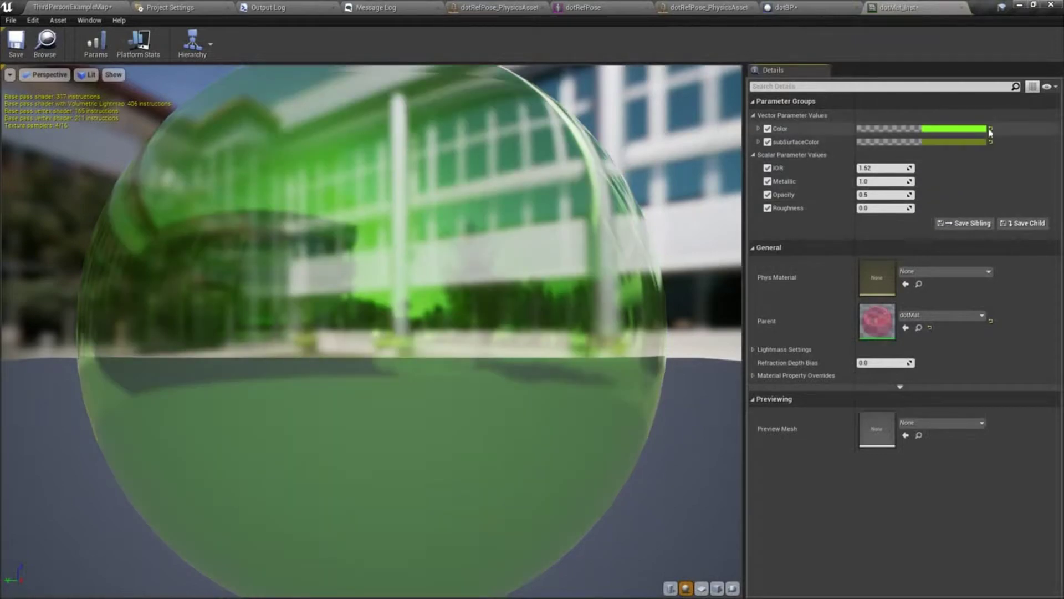
left_click(991, 129)
left_click(990, 142)
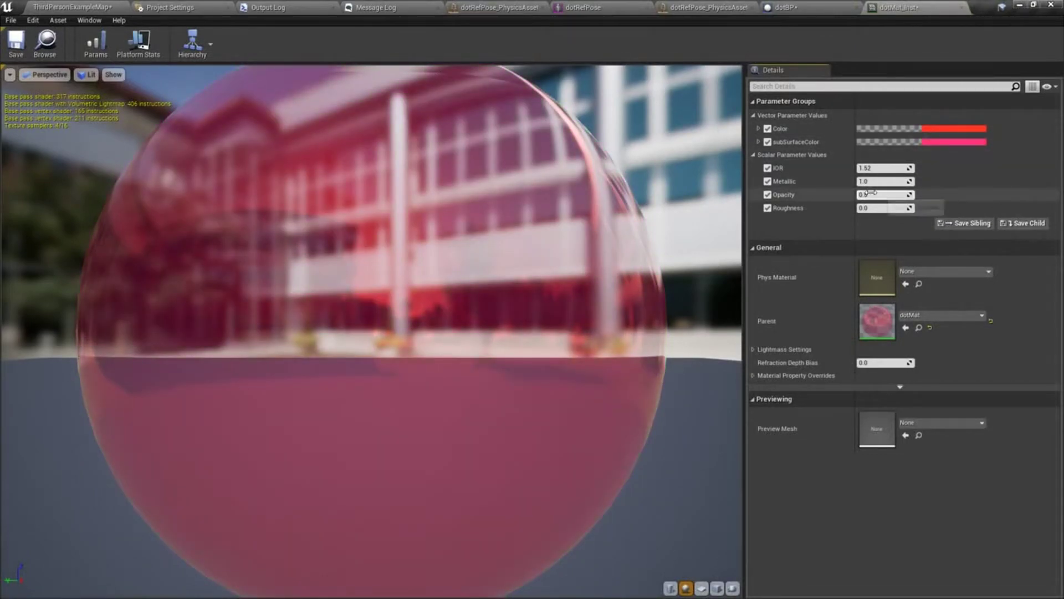
left_click_drag(909, 194, 937, 194)
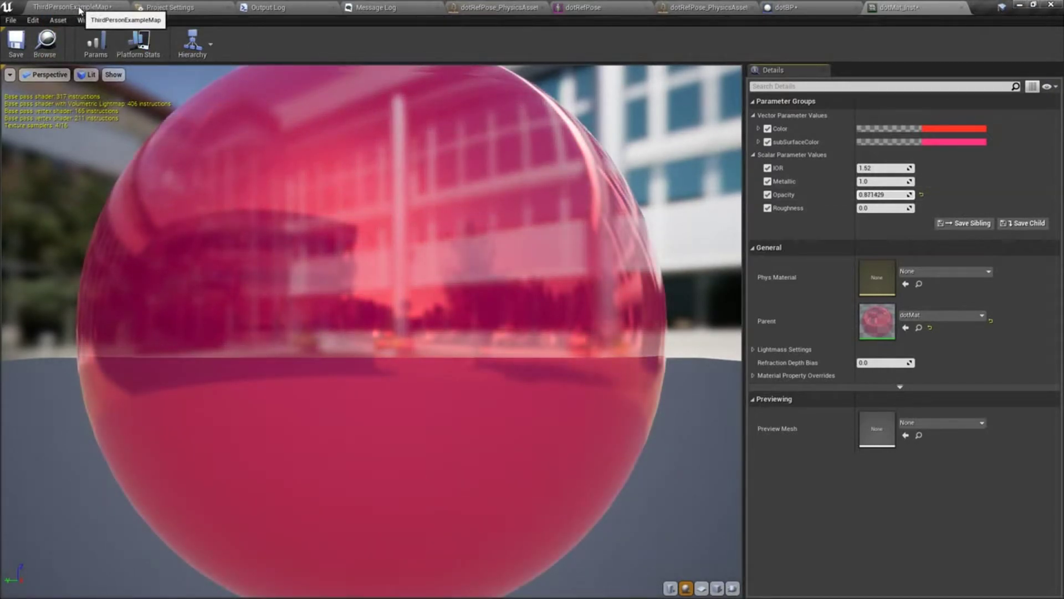
left_click(25, 38)
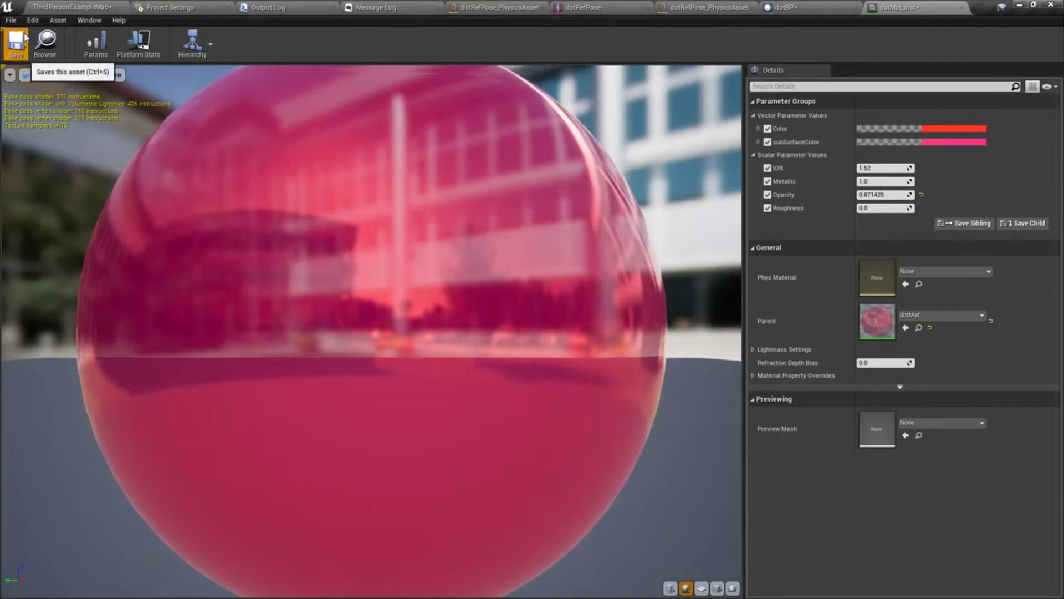
Examine the recoloured dot on the platform in ThirdPersonExampleMap's paused simulation, and stop the simulation.
left_click(90, 8)
key("w")
right_click_drag(575, 152, 573, 124)
key("d")
key("s")
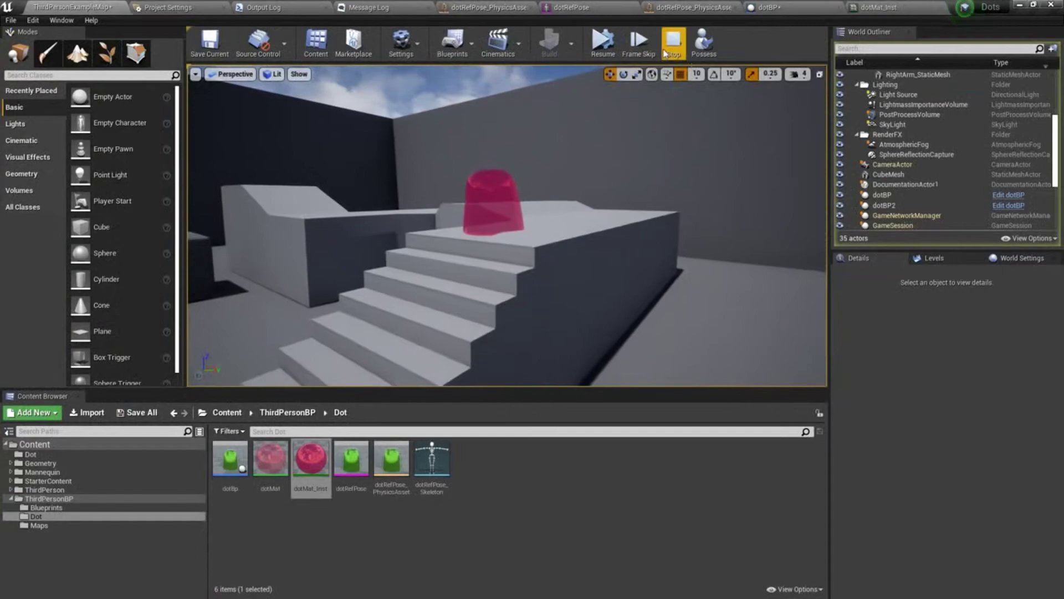
left_click(667, 54)
Simulate the level again, view both recoloured dots from farther back, and end the simulation.
left_click(602, 54)
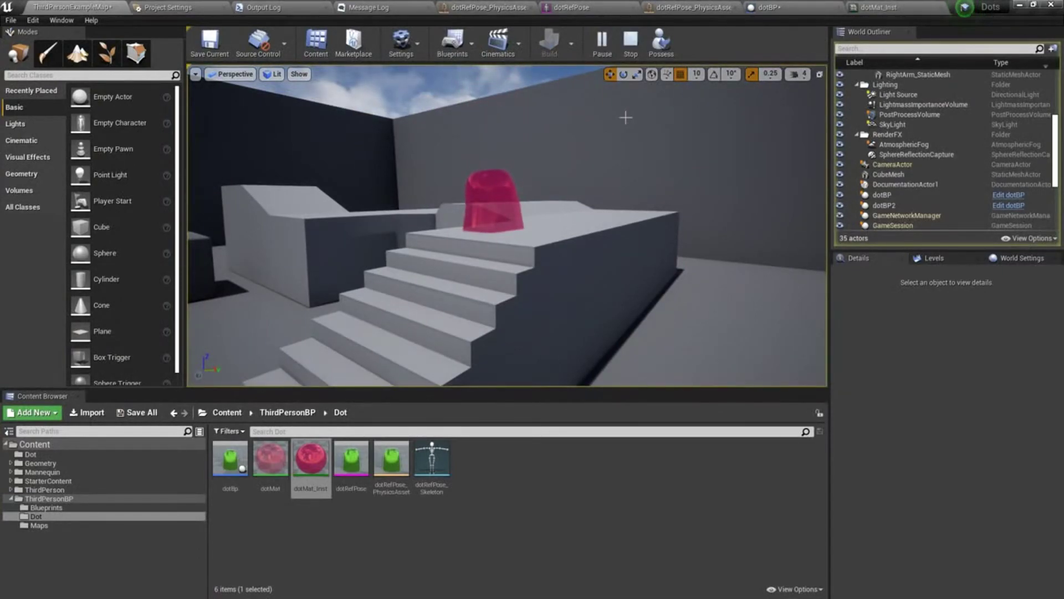
mouse_move(610, 148)
right_mouse_down()
mouse_move(610, 161)
mouse_move(596, 160)
mouse_move(605, 148)
right_mouse_up()
key("s")
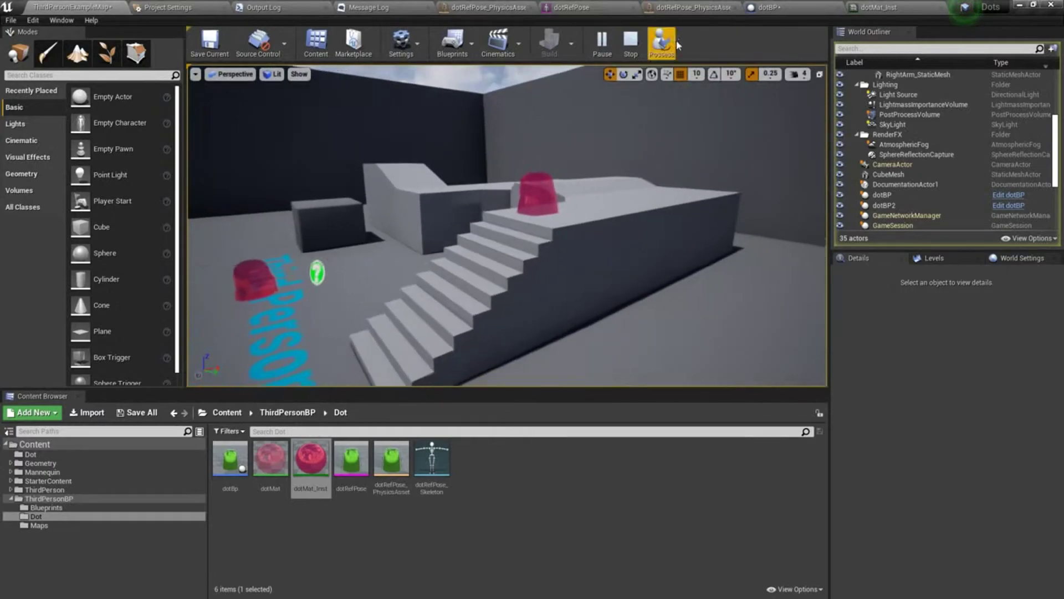
left_click(632, 52)
Play the level in the selected viewport and run the character up the stairs to the dot on the platform.
left_click(624, 43)
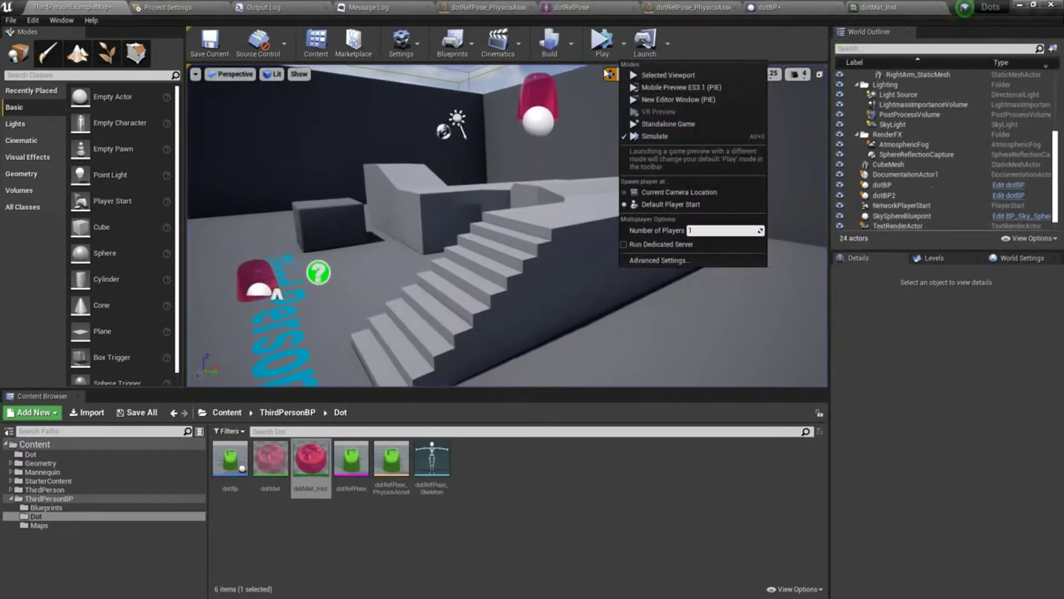
left_click(658, 76)
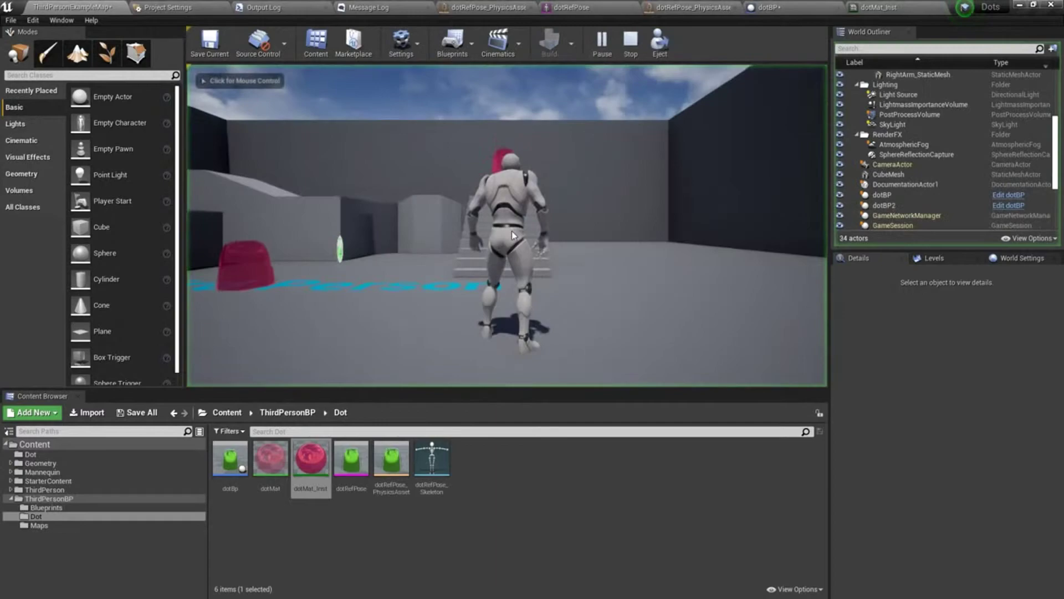
left_click(519, 235)
key("w")
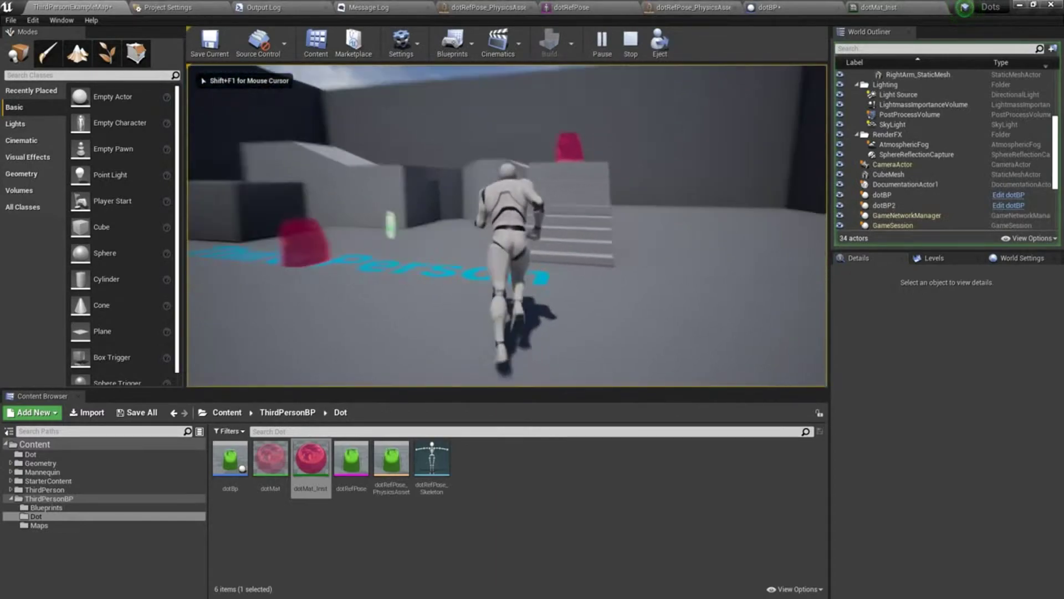
key("w")
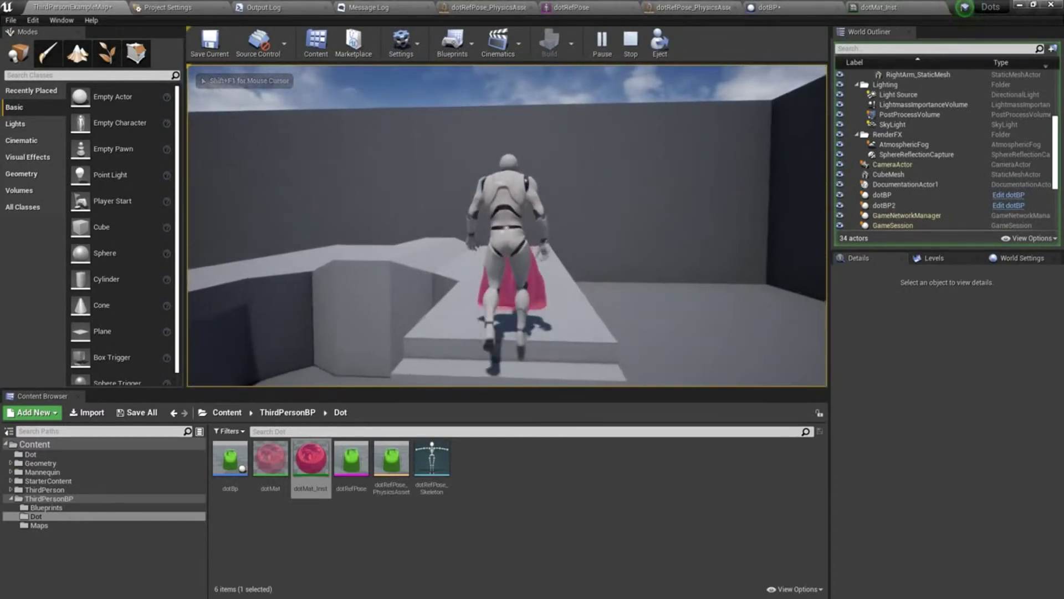
key("a")
key("w")
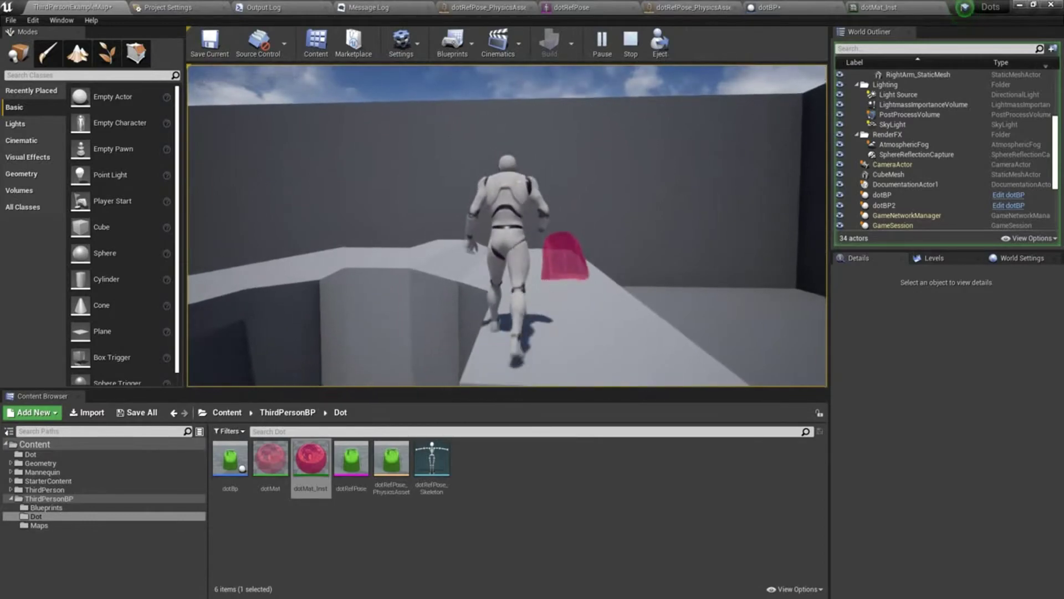
Push the dot off the platform with the character, follow it onto the floor, and end the play session.
key("w")
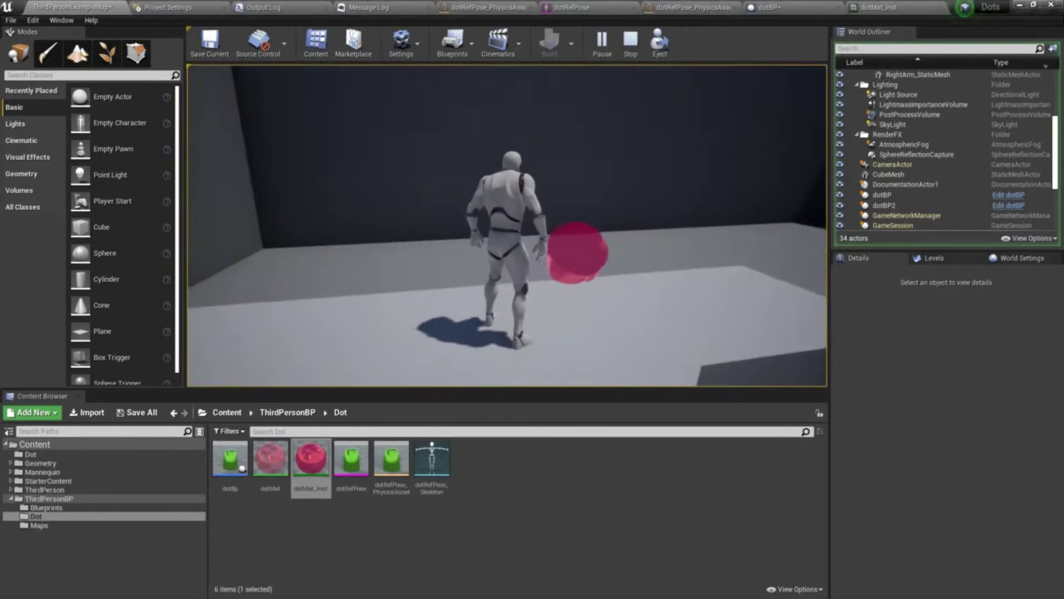
key("w")
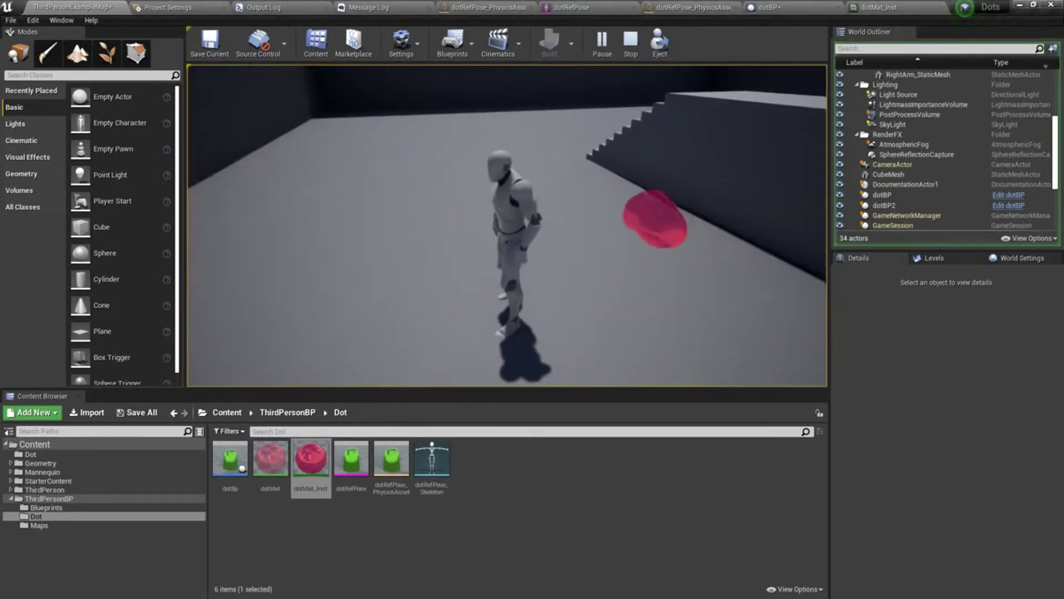
key("a")
key("w")
key("Escape")
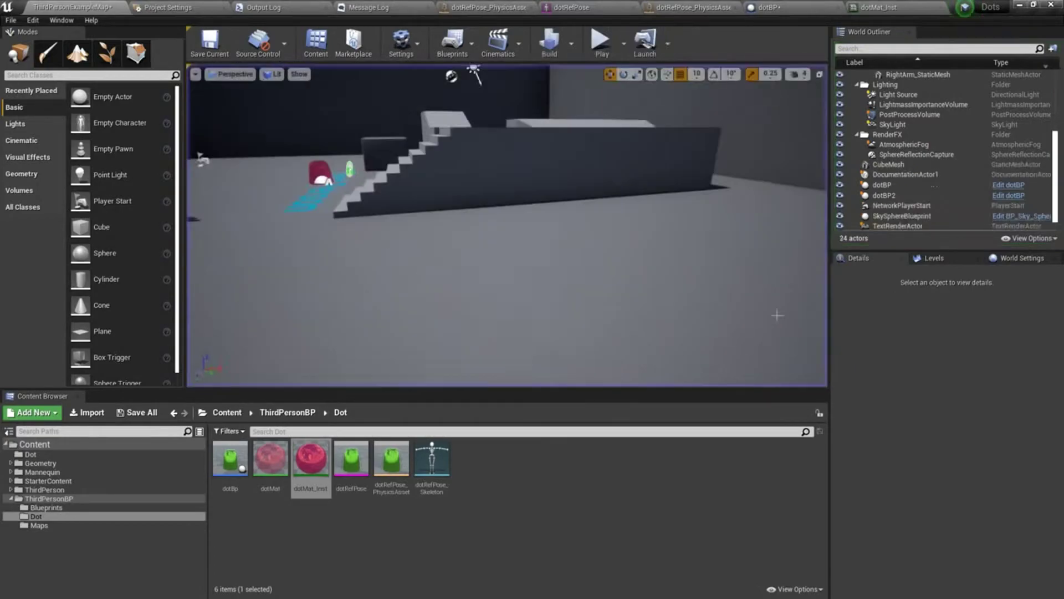
Set the Z impulse of the Add Impulse node in dotBP's Event Graph to 5000 and compile the Blueprint.
left_click(771, 7)
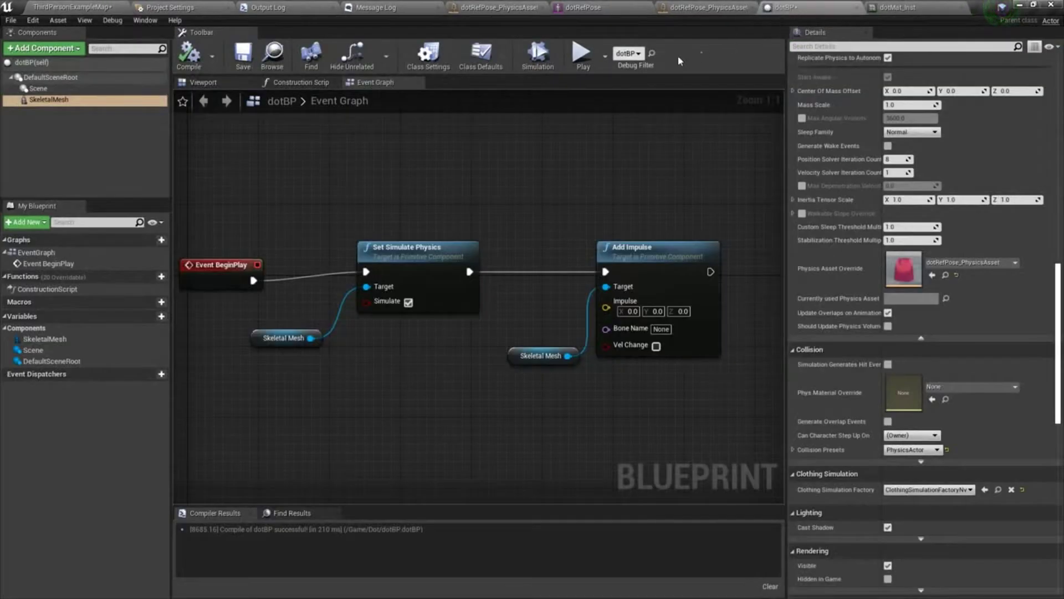
right_click_drag(520, 410, 417, 357)
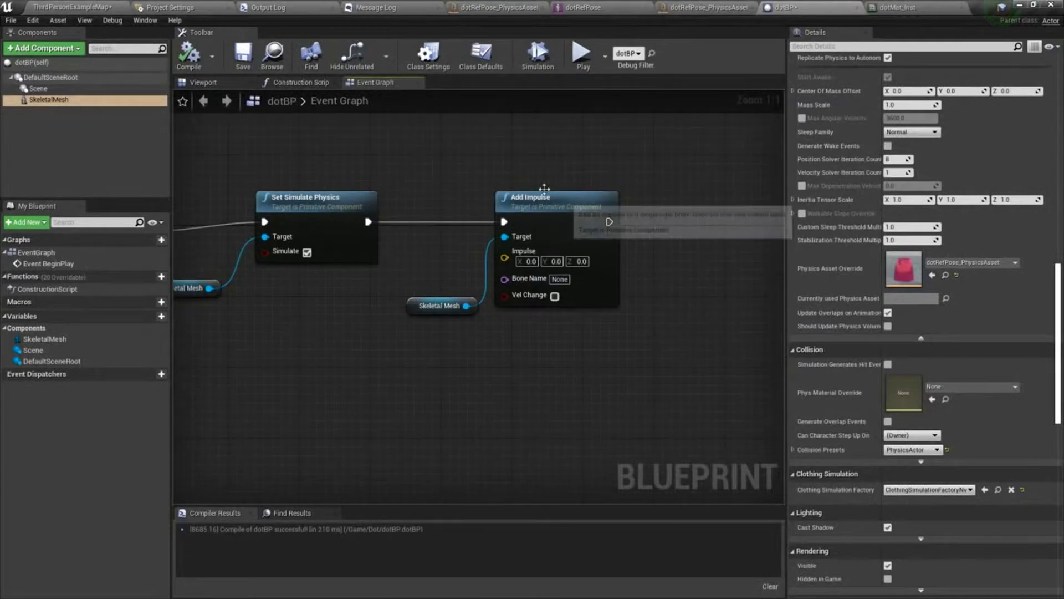
left_click_drag(423, 192, 577, 321)
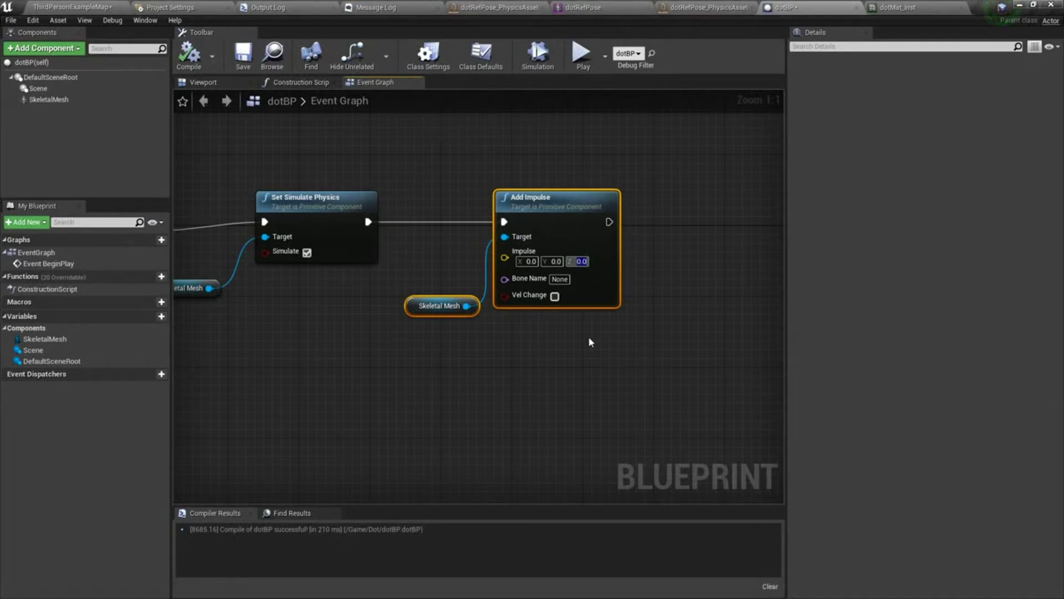
type("000")
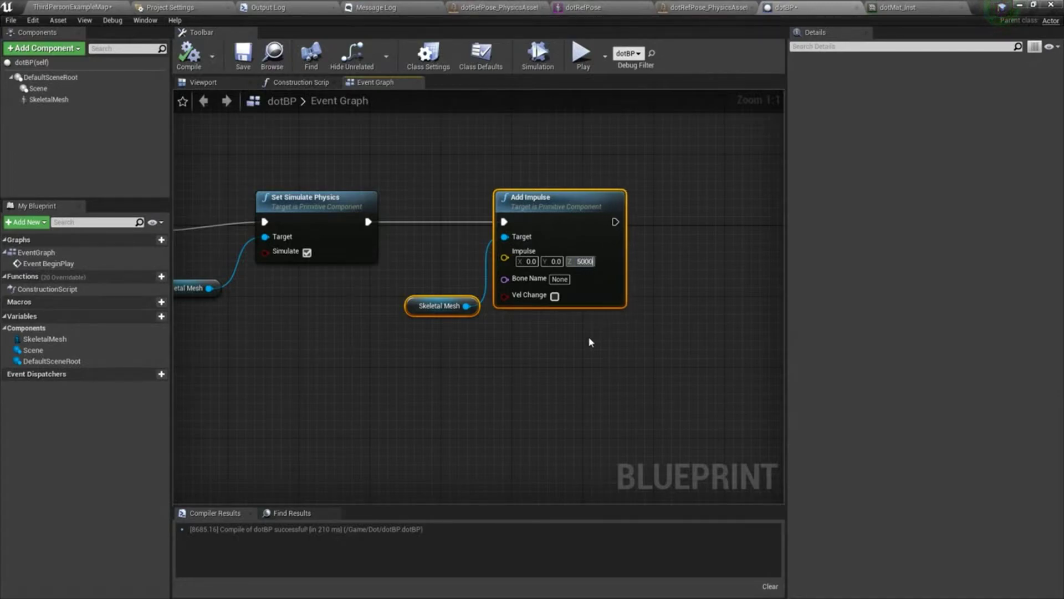
key("Return")
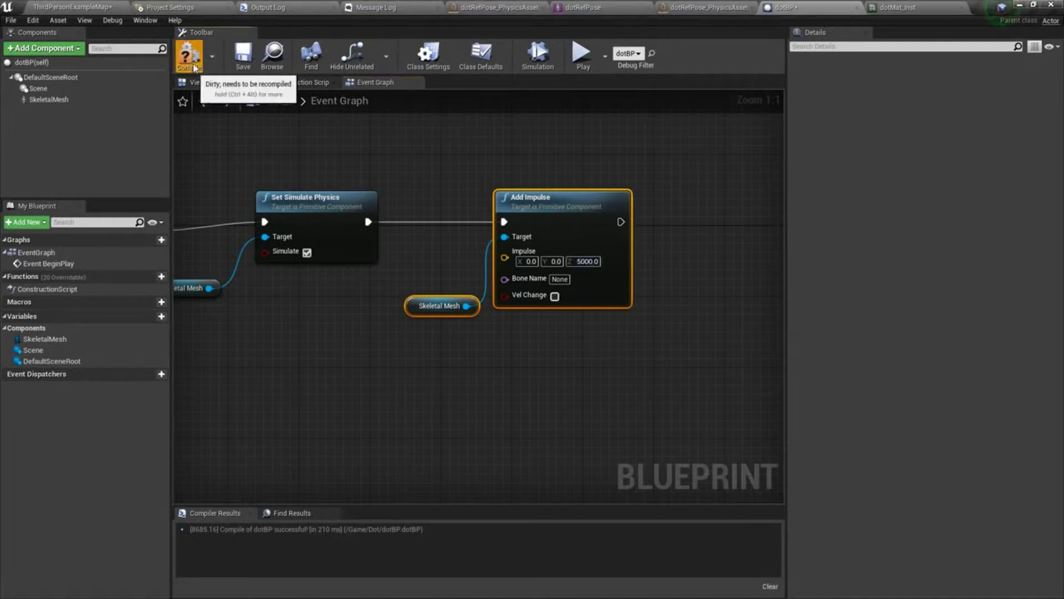
left_click(188, 54)
Simulate ThirdPersonExampleMap with both dots in view to check the 5000 impulse, and stop the simulation.
left_click(77, 6)
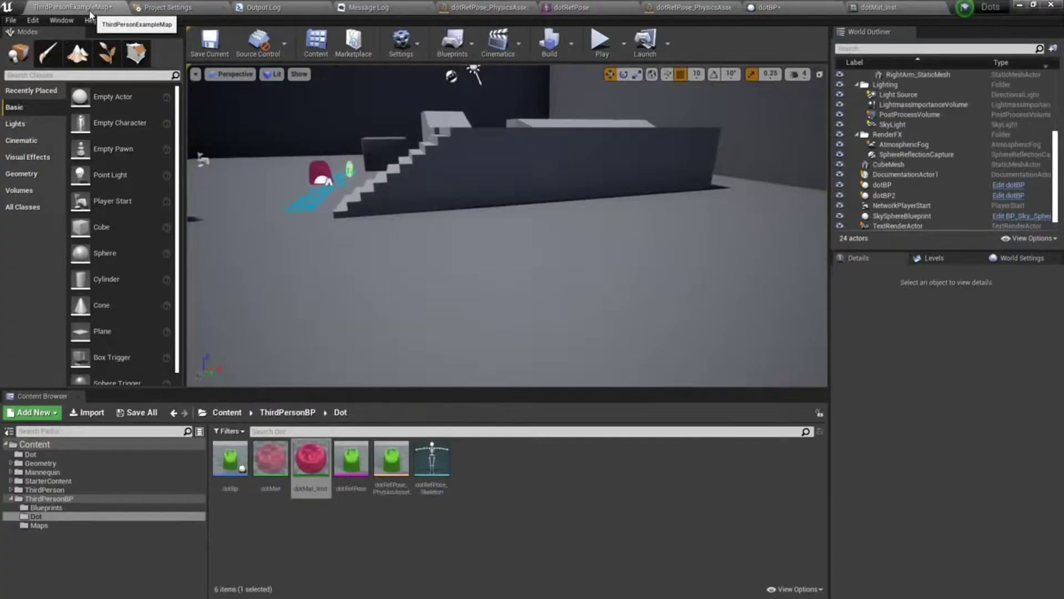
left_click(623, 44)
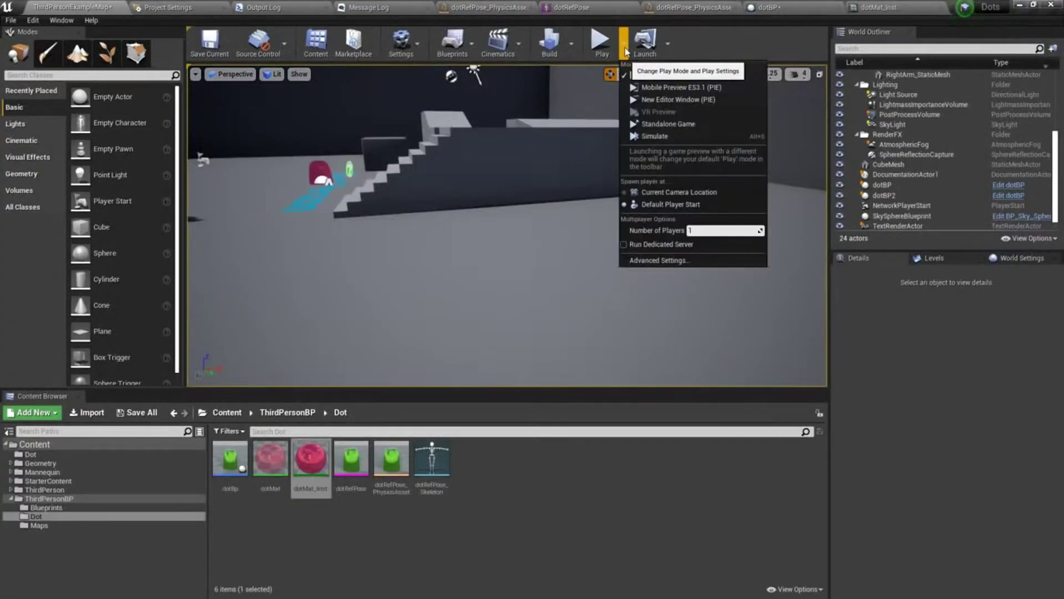
left_click(555, 249)
right_click_drag(554, 249, 504, 215)
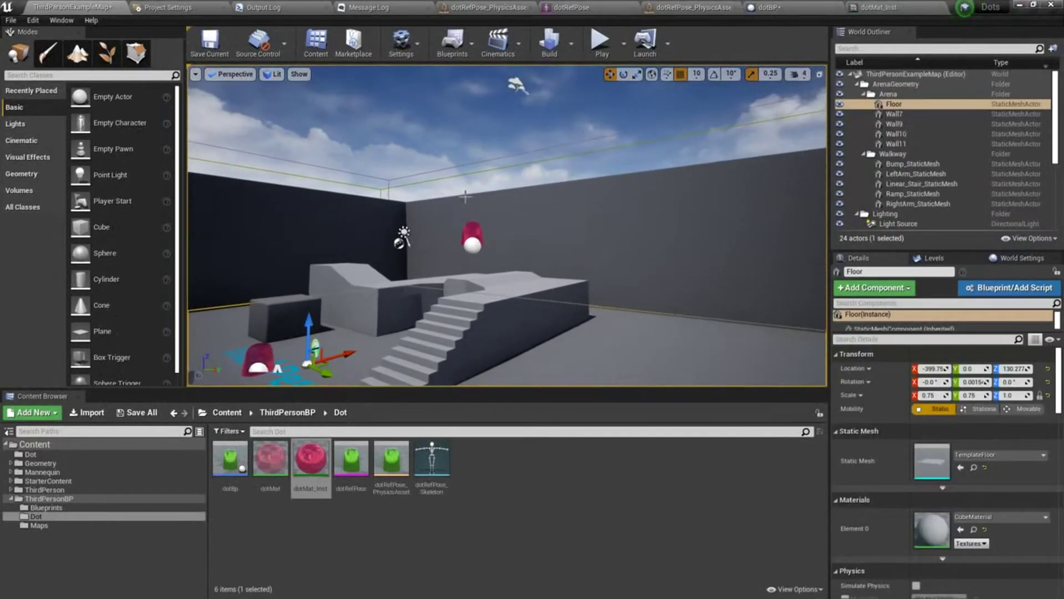
left_click(622, 44)
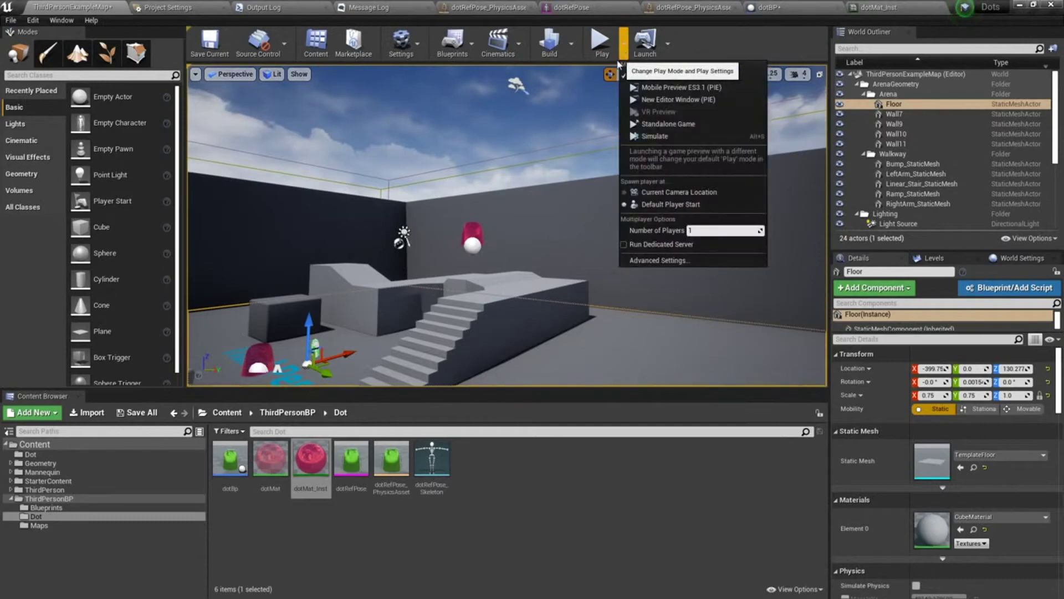
left_click(655, 136)
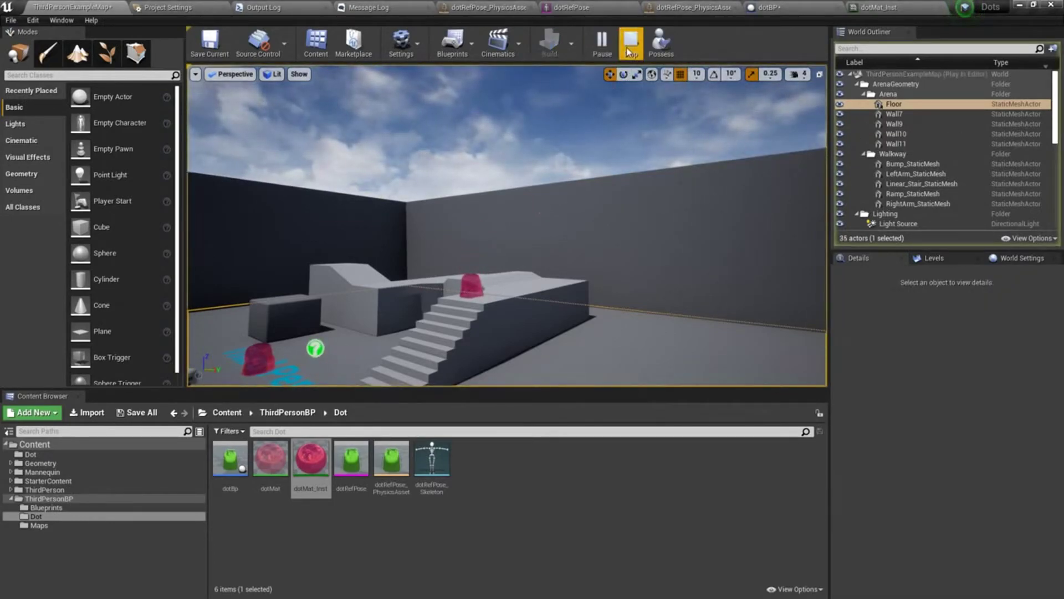
left_click(631, 43)
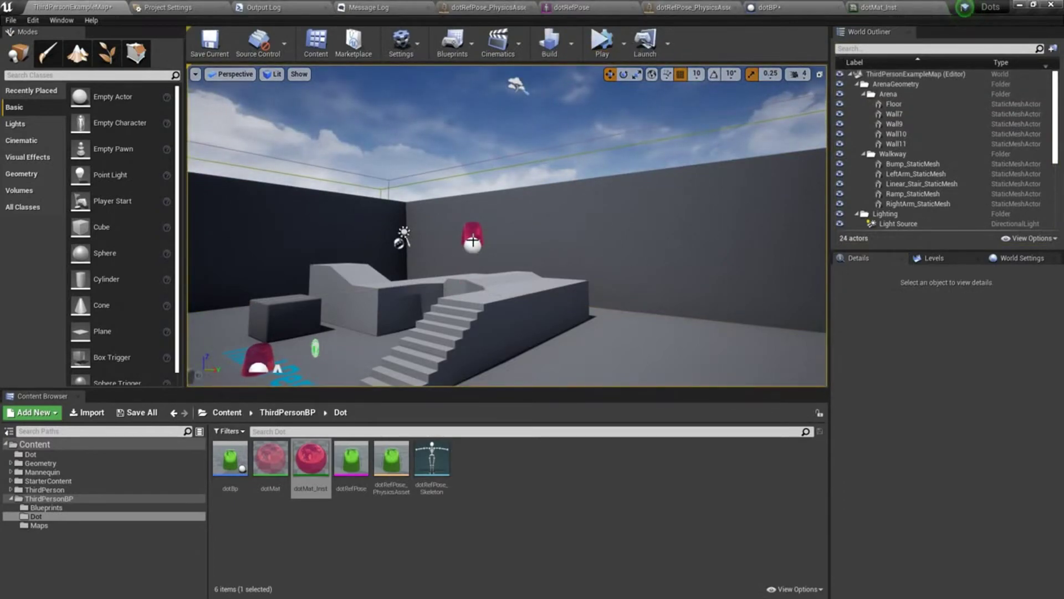
Set the Add Impulse node's Z impulse in dotBP to 15000 and compile the Blueprint.
left_click(790, 7)
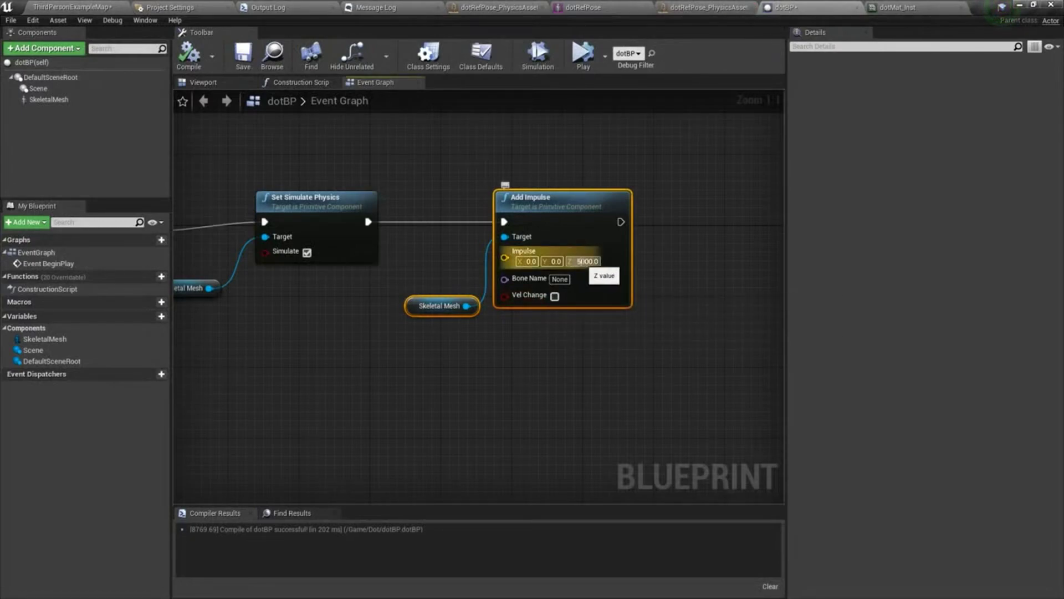
left_click(587, 261)
type("15000")
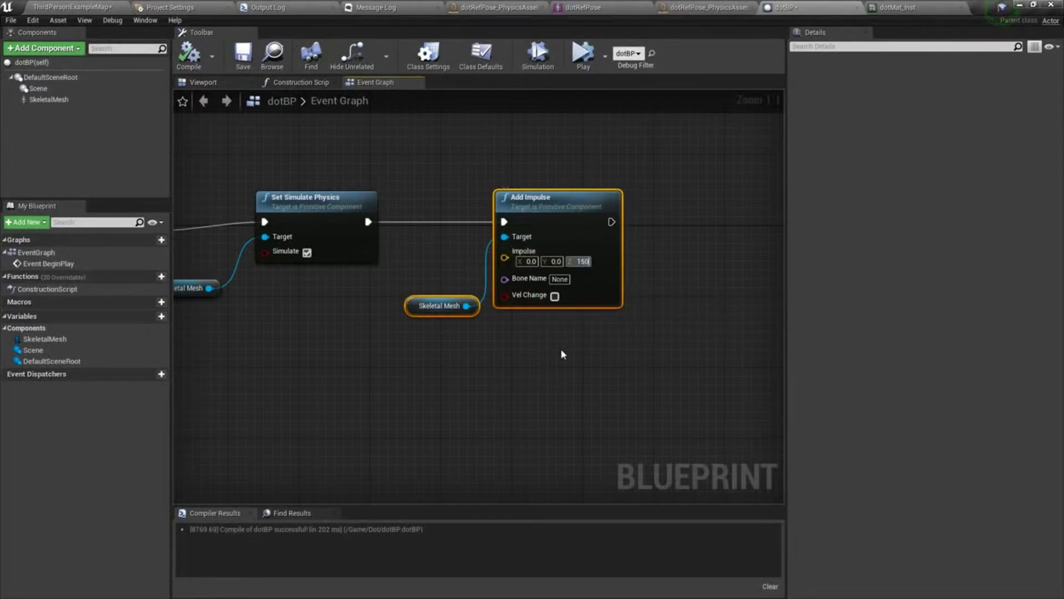
key("Return")
left_click(189, 54)
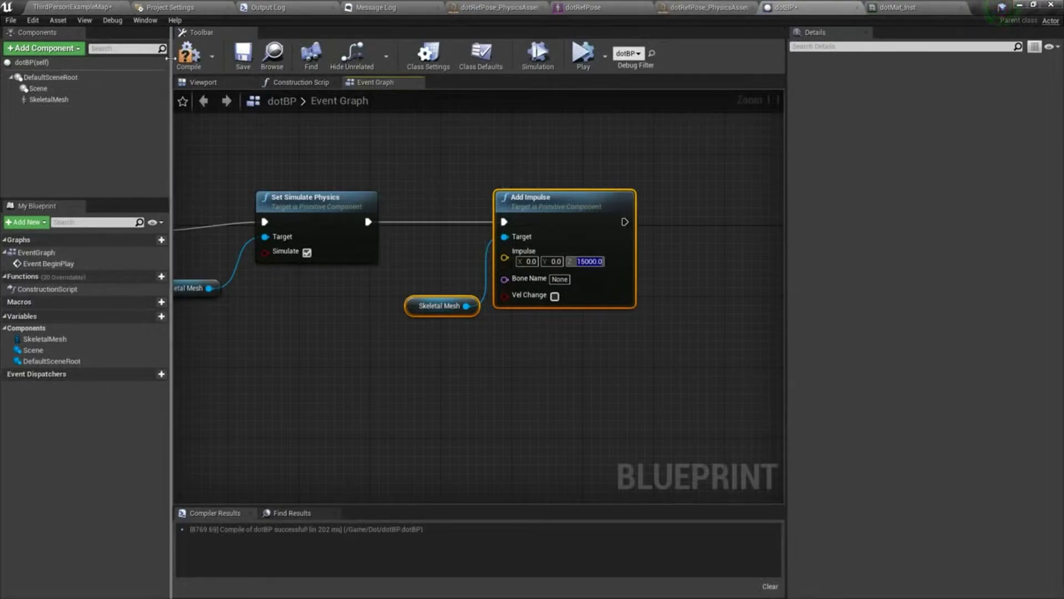
Simulate the level with the 15000 impulse, examine the dot at the top of the stairs, and stop the simulation.
left_click(76, 8)
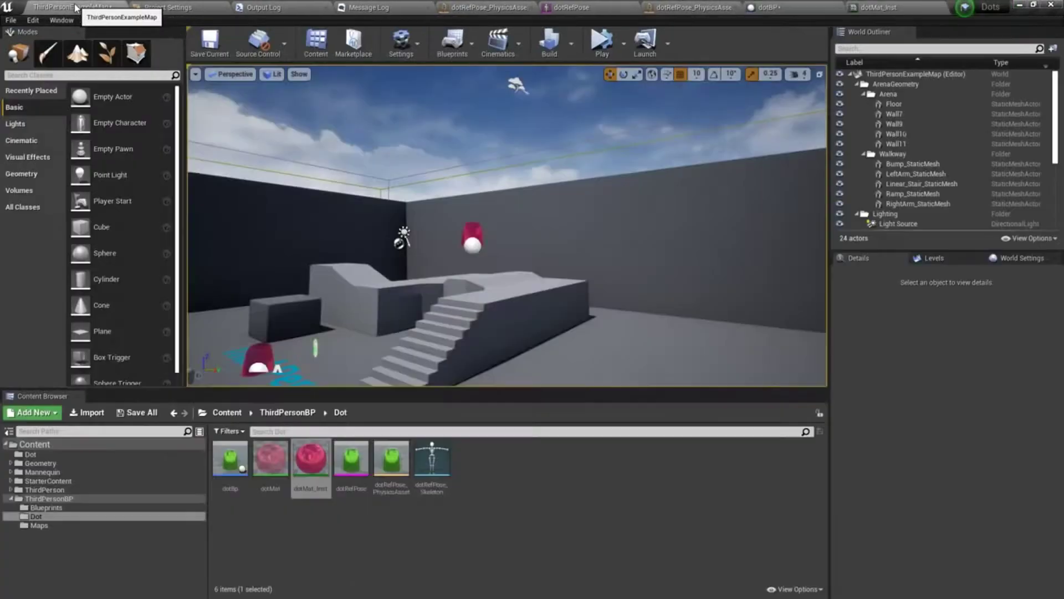
left_click(602, 53)
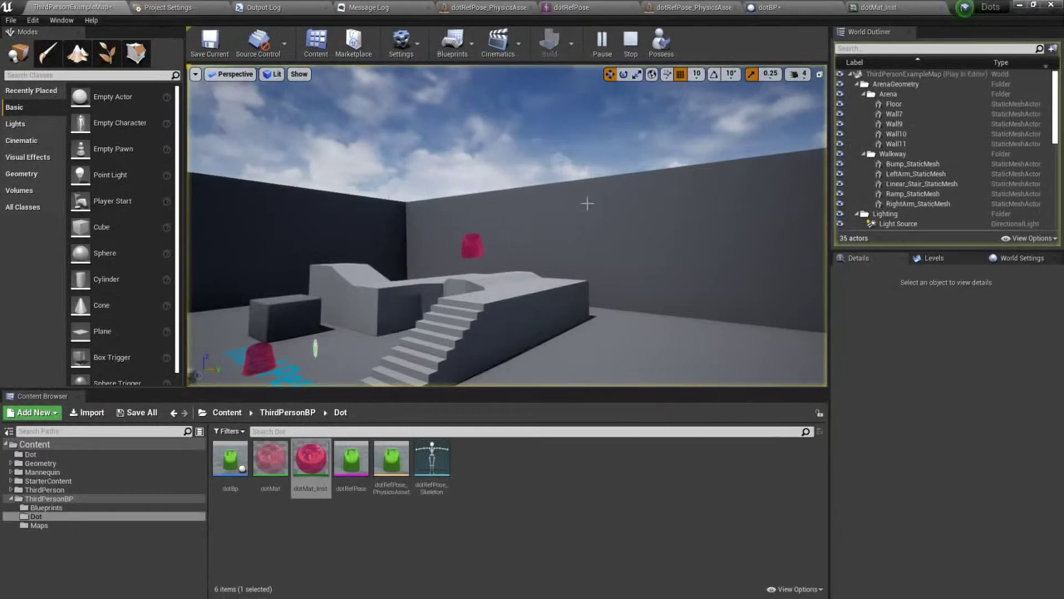
right_click_drag(587, 204, 599, 222)
key("s")
key("w")
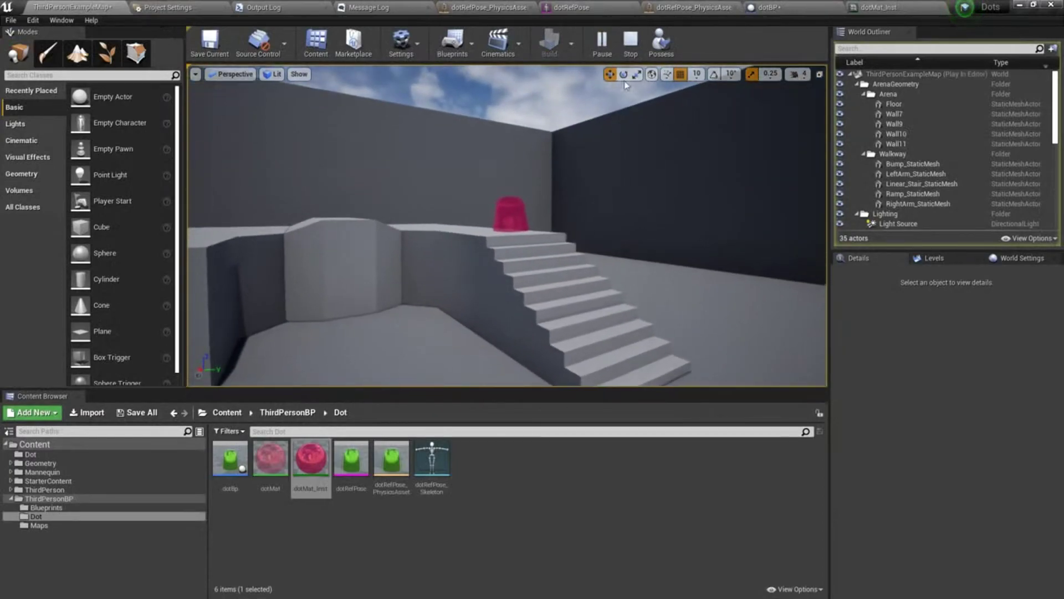
left_click(630, 42)
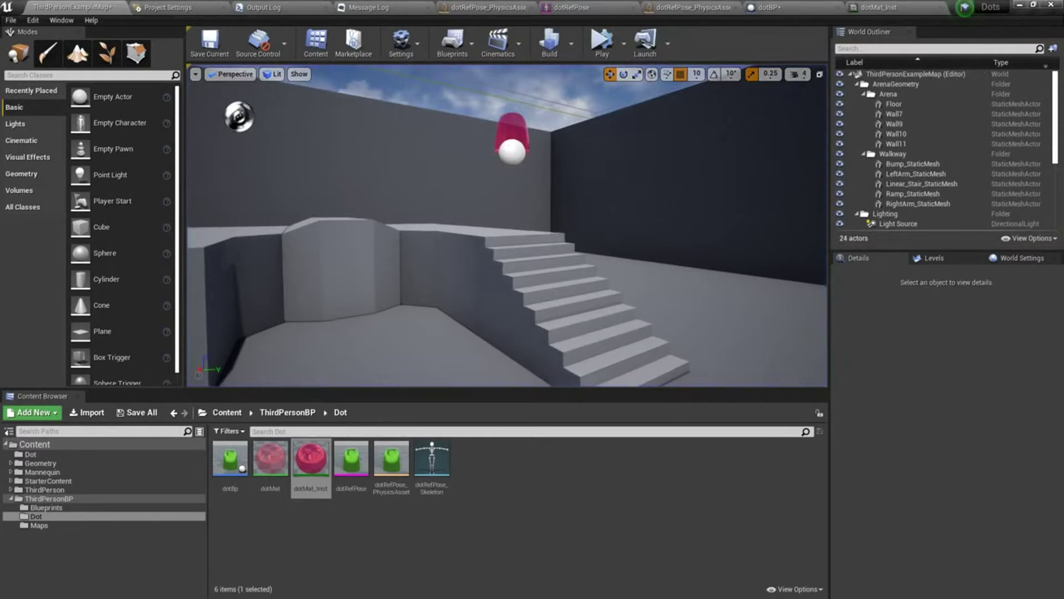
Lower the dot floating above the stairs onto the top landing, and briefly simulate the level to check its placement.
left_click(506, 152)
left_click_drag(509, 107, 492, 185)
left_click(600, 43)
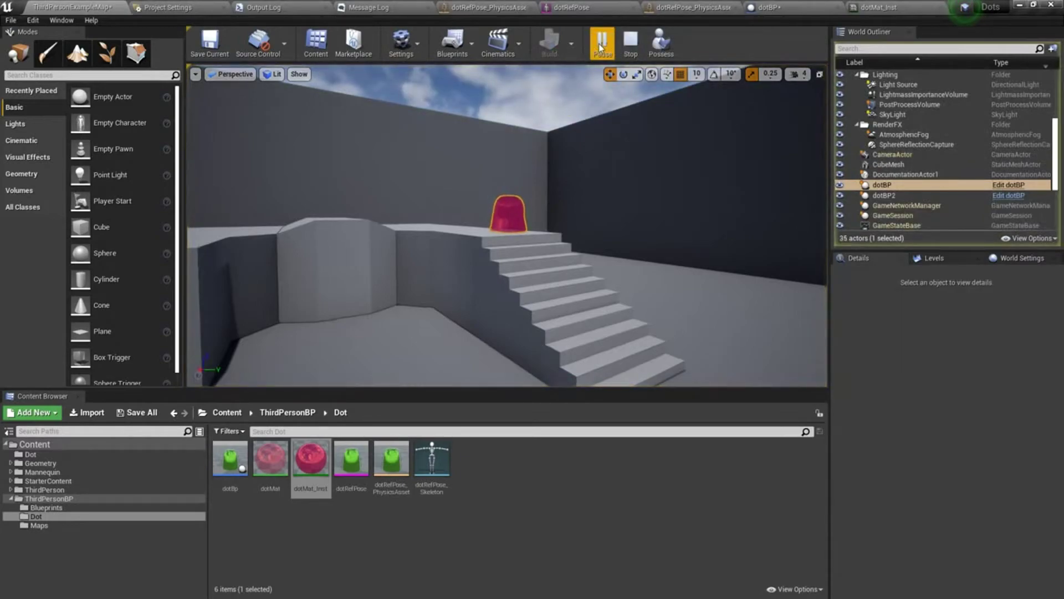
left_click(631, 41)
Set the Add Impulse node's Z impulse in dotBP to 500000 and compile the Blueprint.
left_click(815, 8)
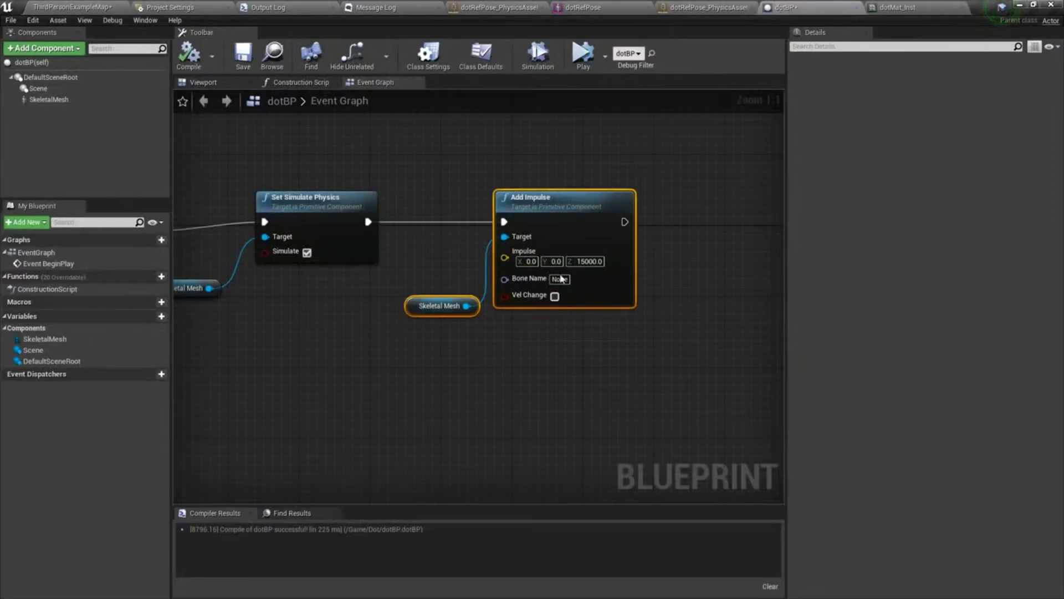
left_click(589, 261)
type("500")
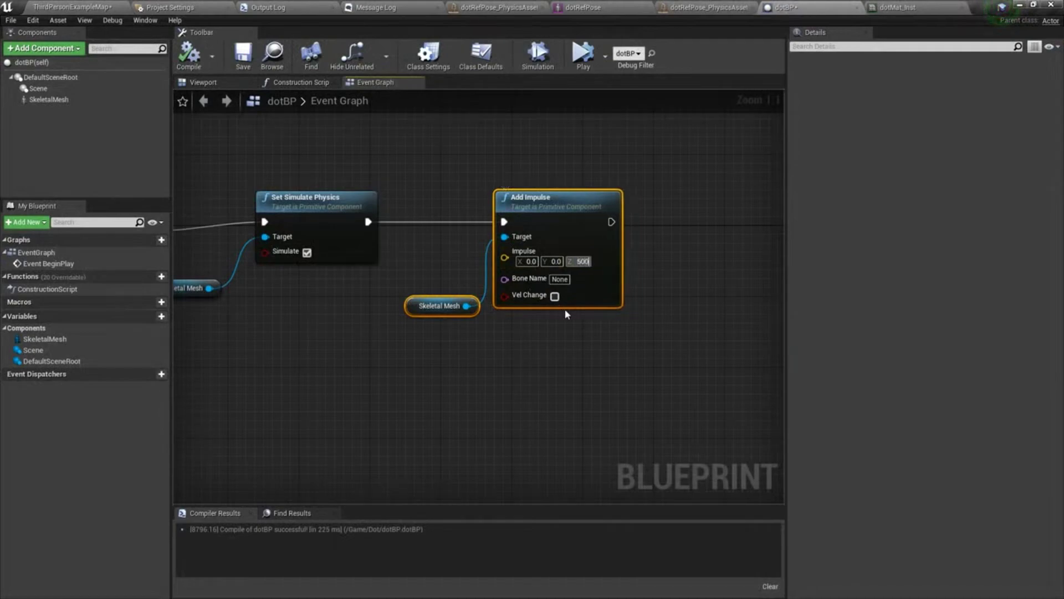
type("000")
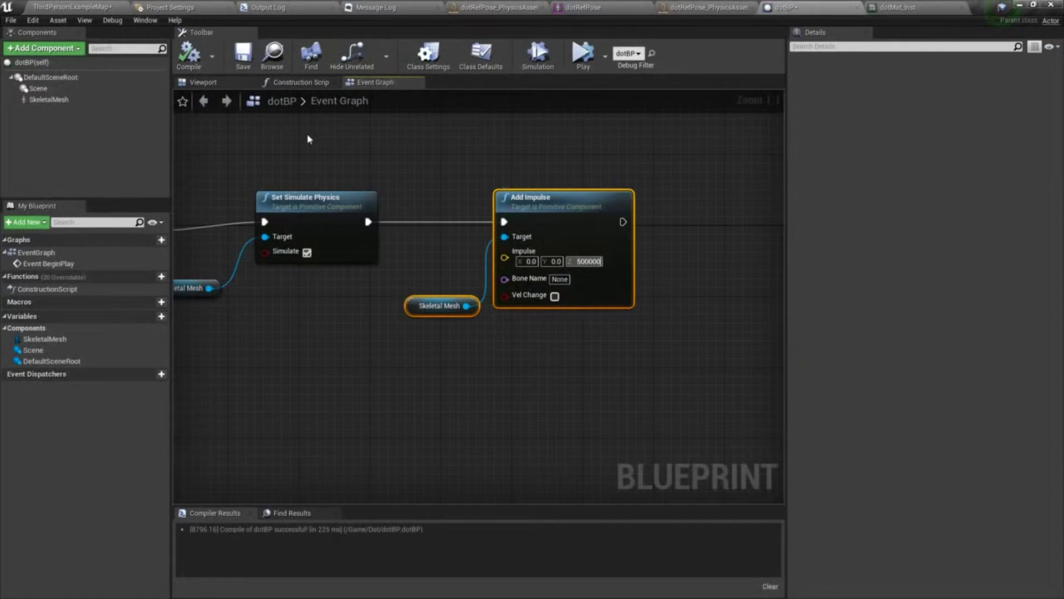
key("Return")
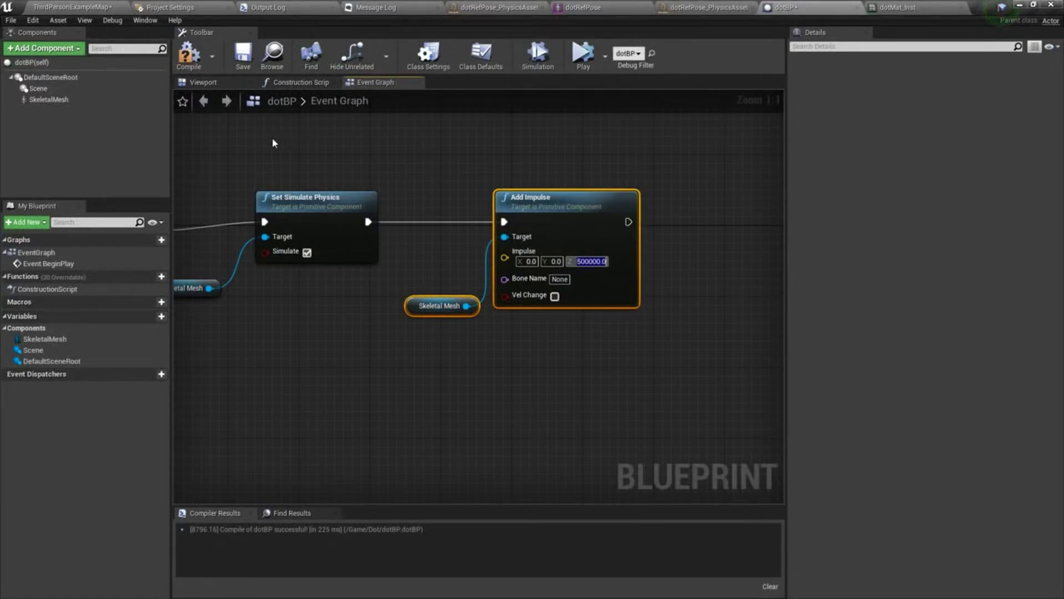
left_click(188, 53)
Simulate ThirdPersonExampleMap with the 500000 impulse, examine how both dots move and deform, and stop the simulation.
left_click(51, 6)
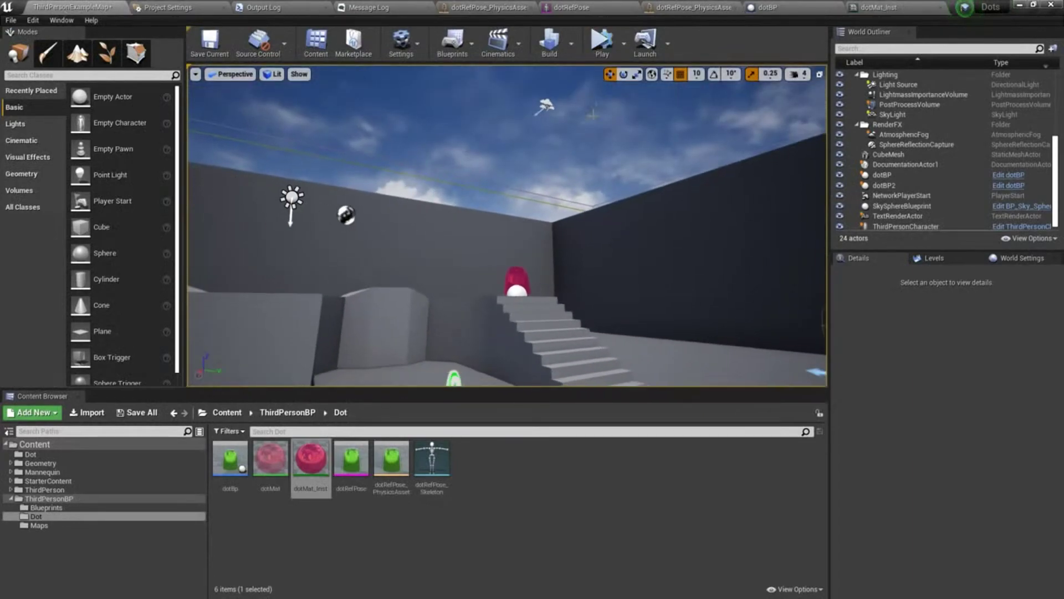
left_click(602, 47)
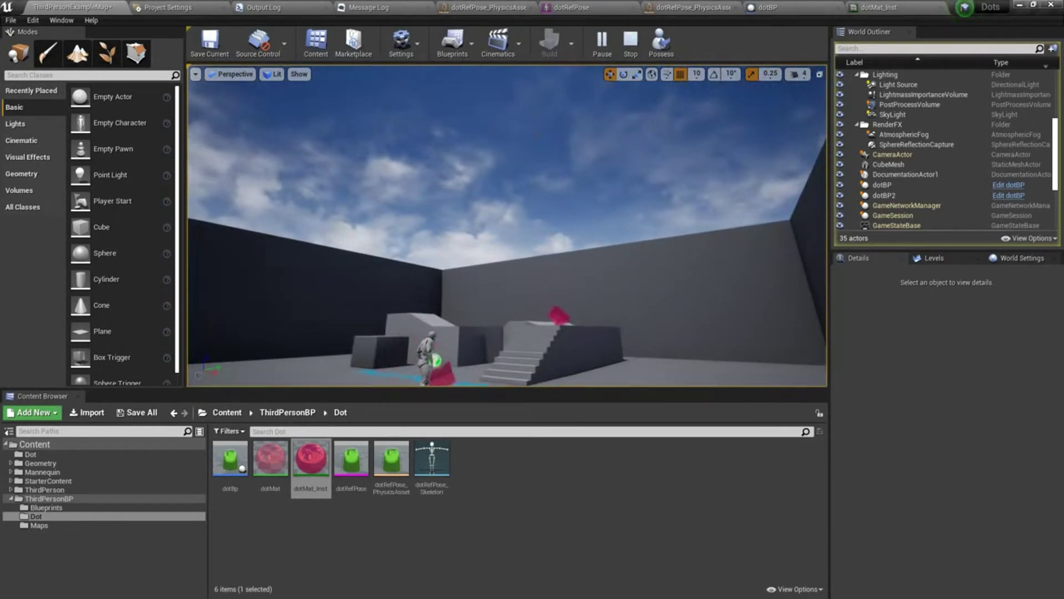
key("w")
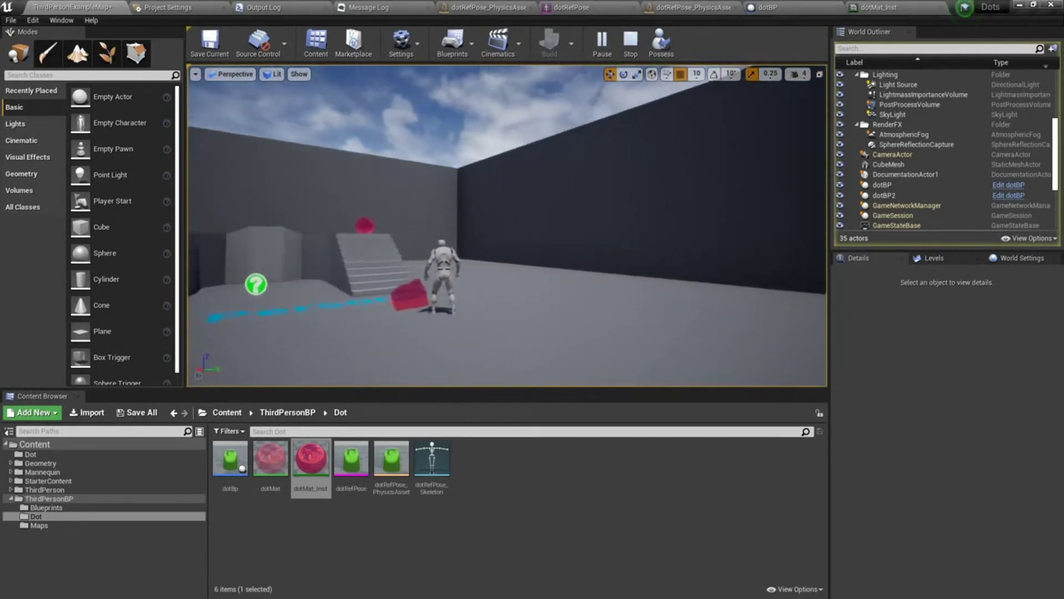
key("w")
key("s")
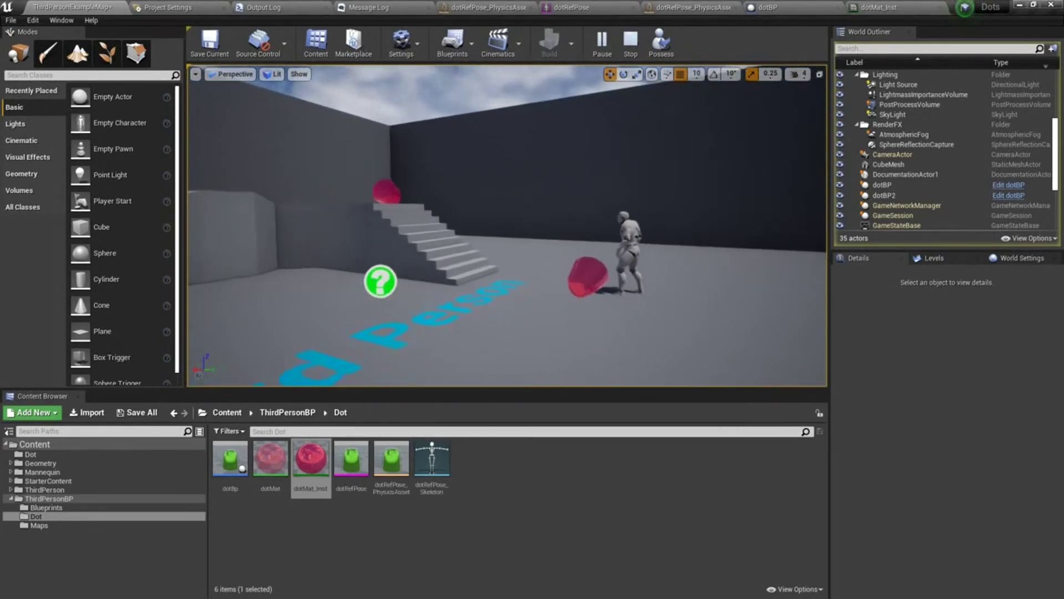
key("d")
key("w")
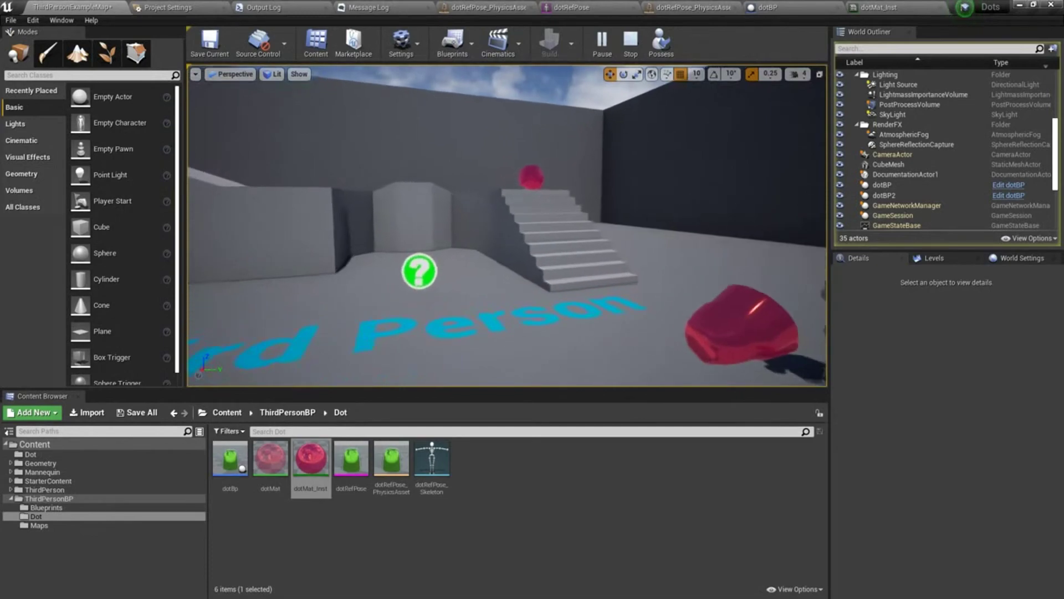
left_click(630, 42)
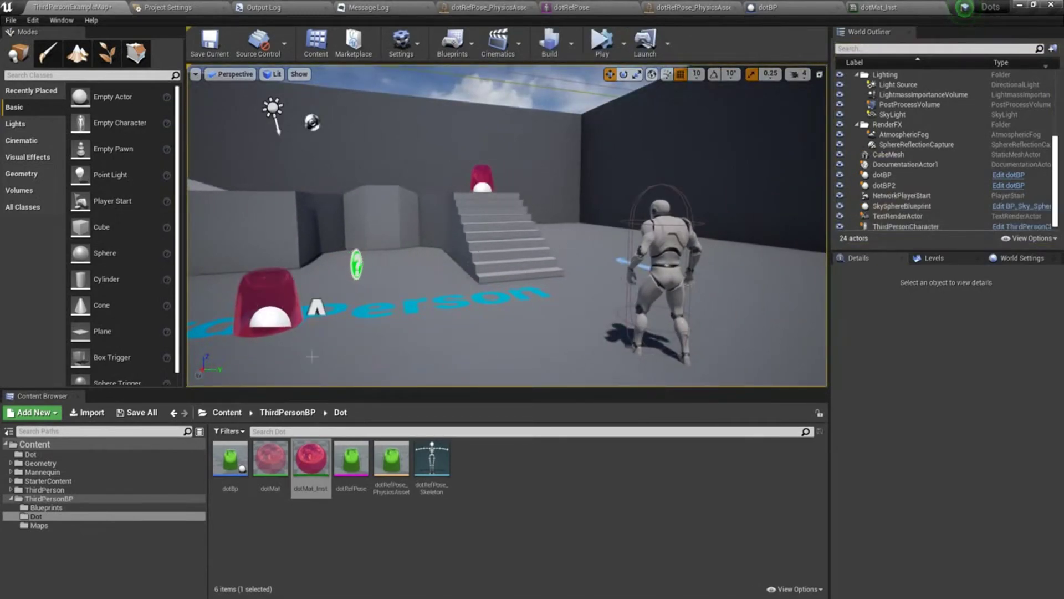
Set the Add Impulse node's Z impulse in dotBP to 300000 and compile the Blueprint.
left_click(793, 9)
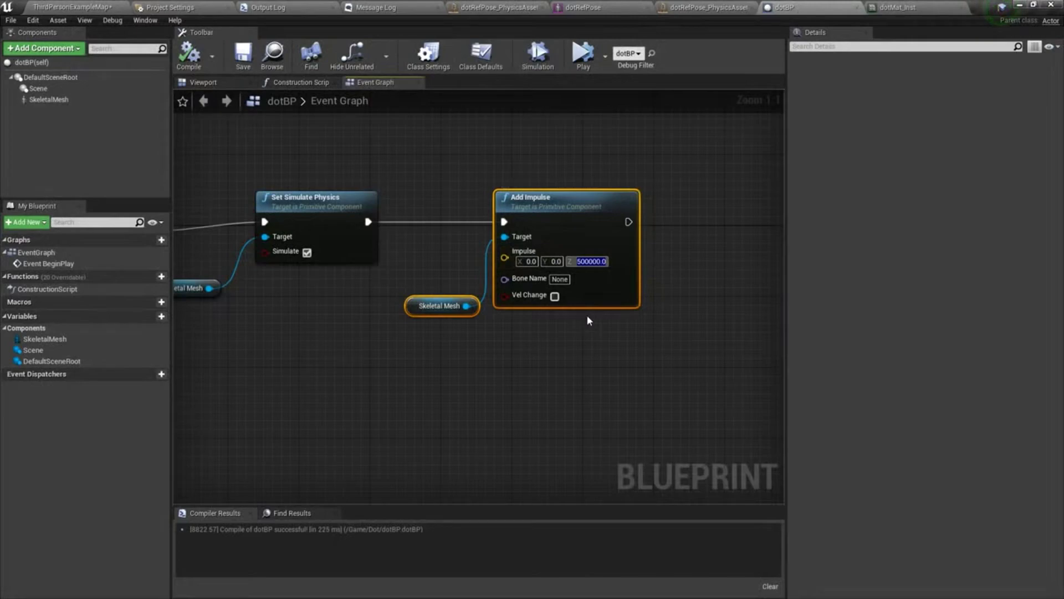
type("300000")
key("Return")
left_click(189, 54)
Simulate the level with the 300000 impulse and examine the dots on the floor and stairs from several angles.
left_click(83, 7)
left_click(602, 43)
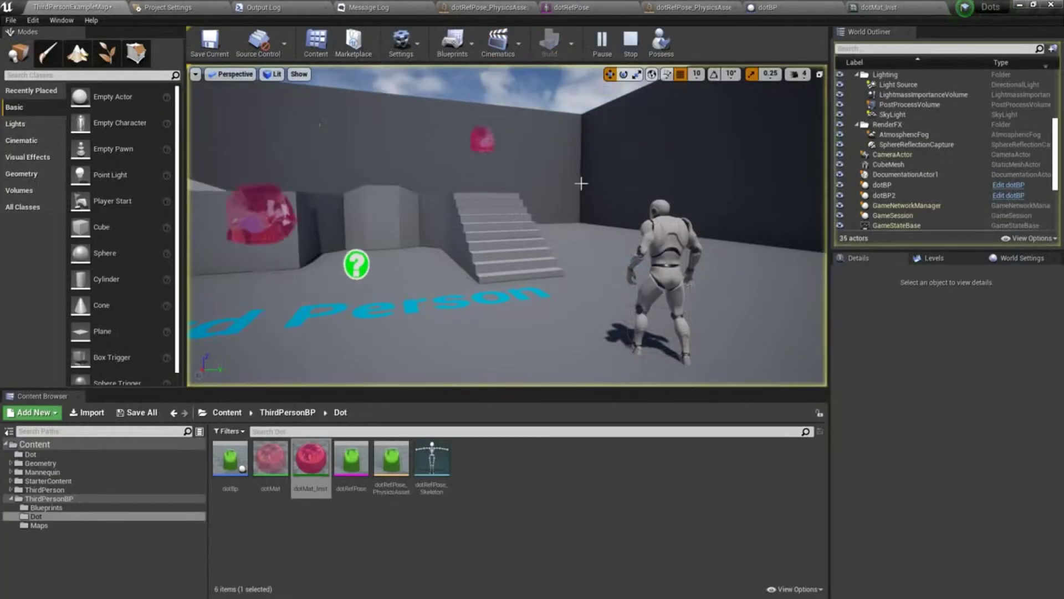
mouse_move(506, 226)
right_mouse_down()
mouse_move(494, 102)
mouse_move(502, 225)
right_mouse_up()
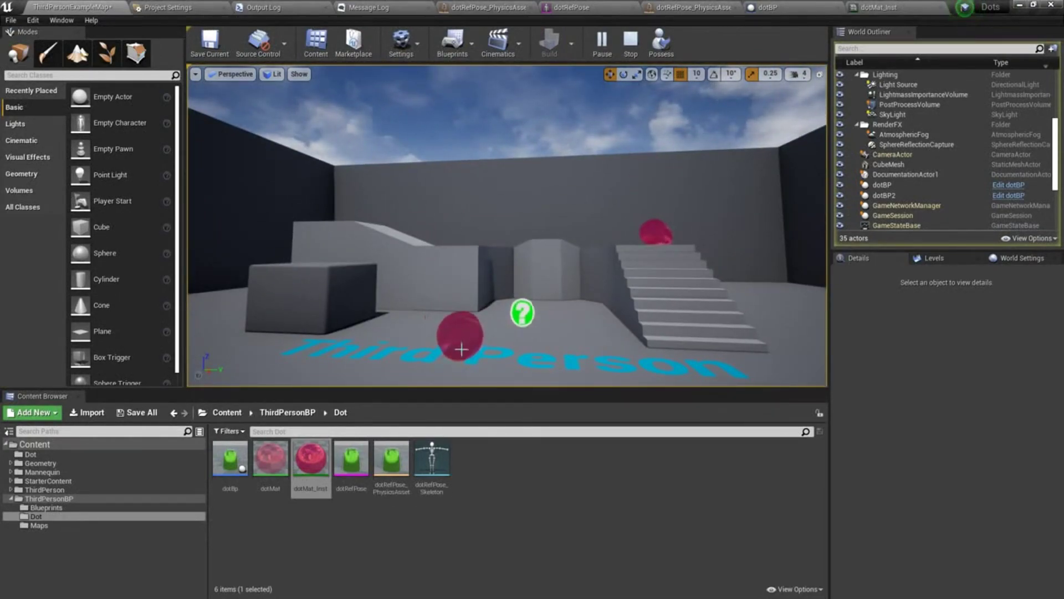
key("d")
right_click_drag(653, 243, 545, 224)
key("s")
key("w")
key("a")
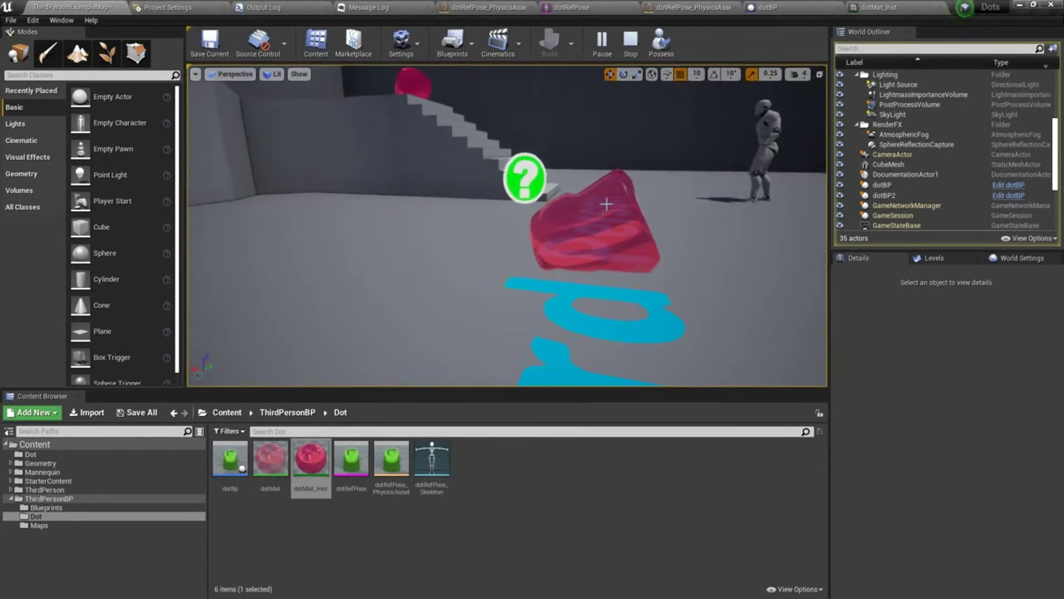
mouse_move(621, 233)
right_mouse_down()
mouse_move(632, 217)
mouse_move(577, 219)
mouse_move(604, 233)
mouse_move(649, 222)
mouse_move(577, 245)
mouse_move(632, 247)
right_mouse_up()
key("w")
key("s")
key("s")
key("d")
key("a")
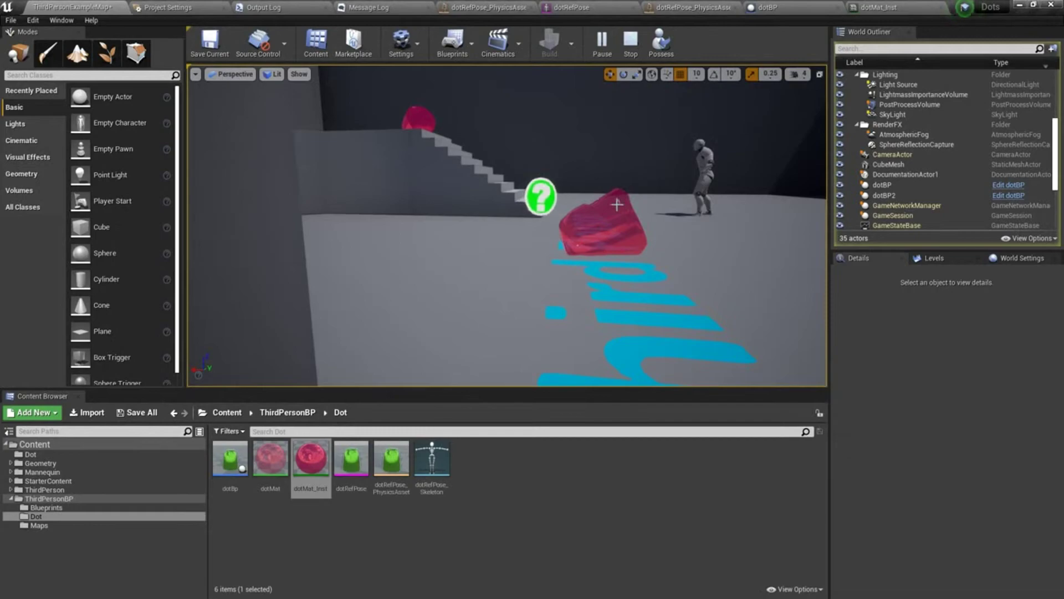
key("w")
key("d")
right_click_drag(643, 235, 480, 219)
key("s")
mouse_move(601, 237)
right_mouse_down()
mouse_move(551, 235)
mouse_move(591, 241)
right_mouse_up()
key("a")
key("w")
right_click_drag(496, 240, 493, 240)
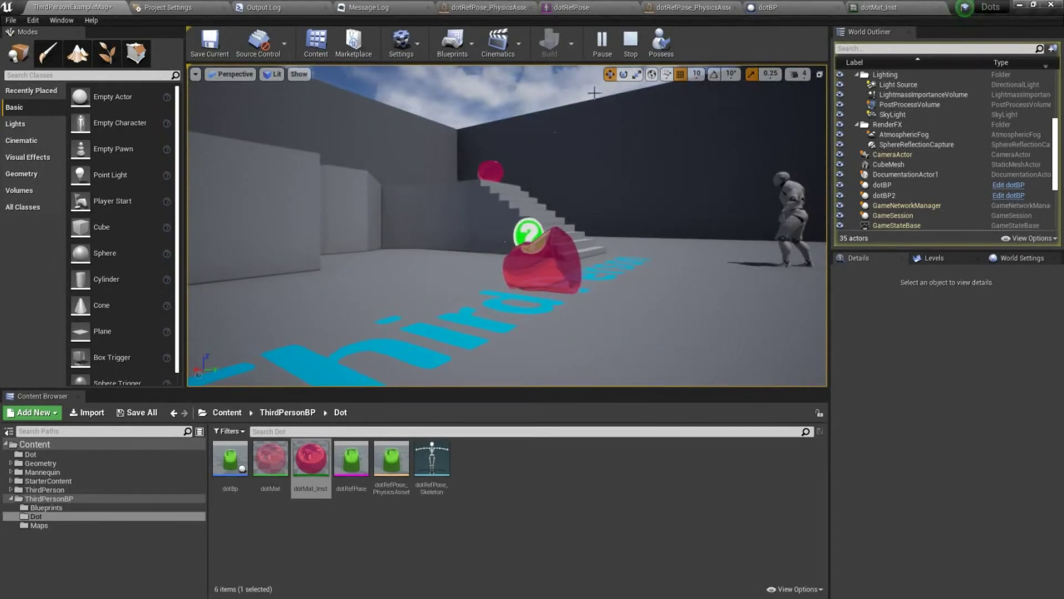
Add a Delay node after Add Impulse in dotBP's Event Graph and align it with the execution chain.
left_click(789, 9)
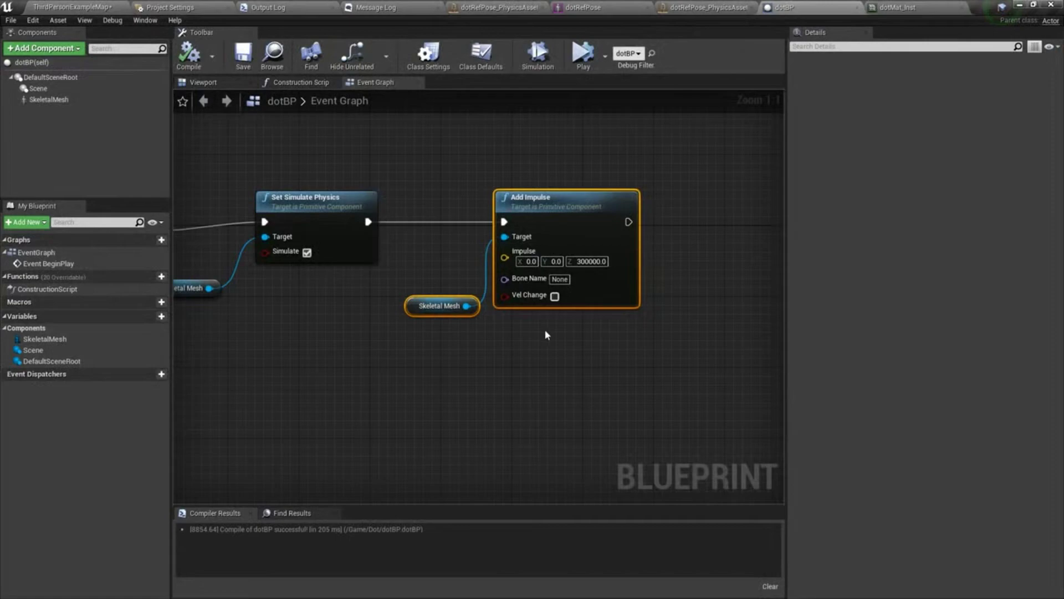
scroll(506, 404, "down", 3)
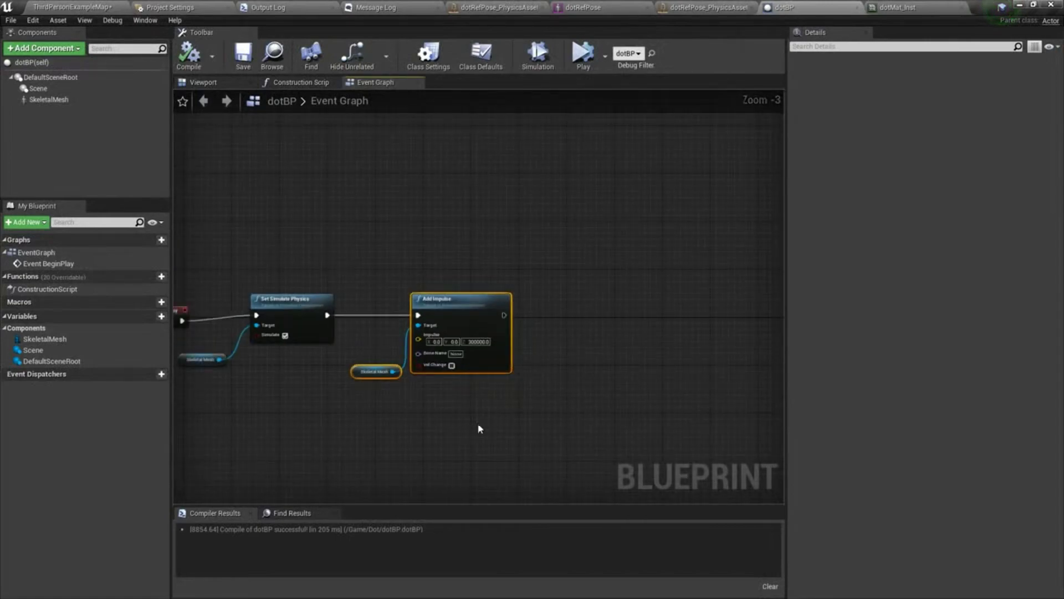
scroll(480, 429, "down", 4)
right_click_drag(461, 435, 466, 323)
scroll(460, 223, "up", 3)
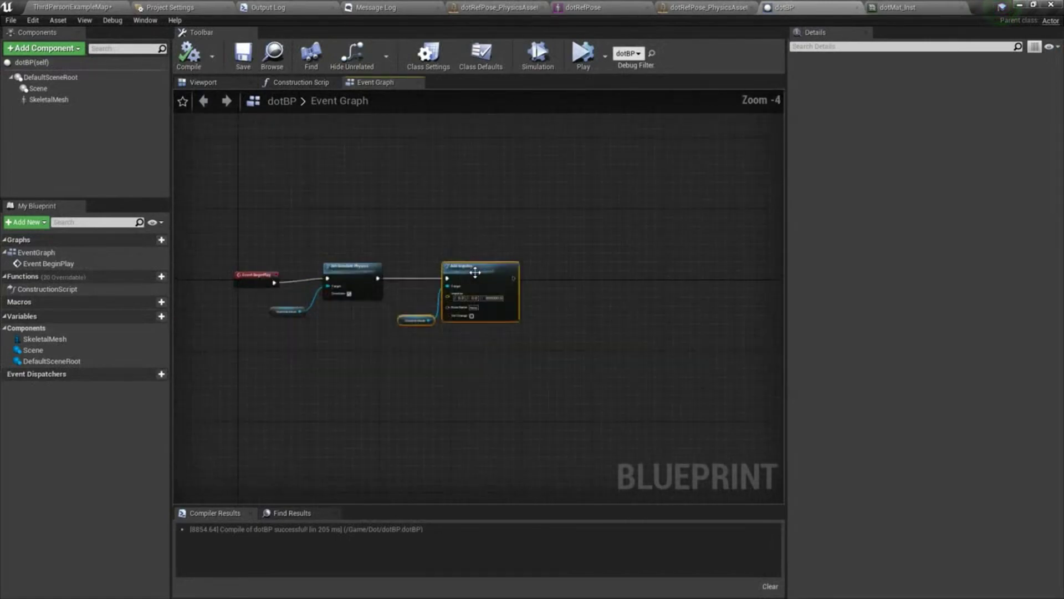
scroll(477, 283, "up", 1)
right_click_drag(494, 367, 529, 335)
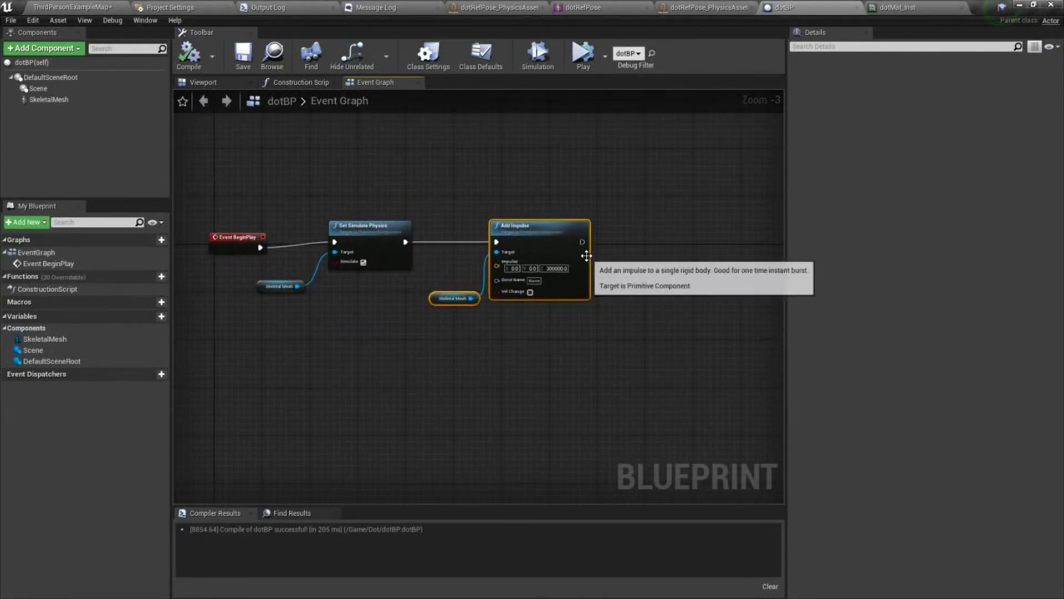
left_click_drag(583, 242, 663, 244)
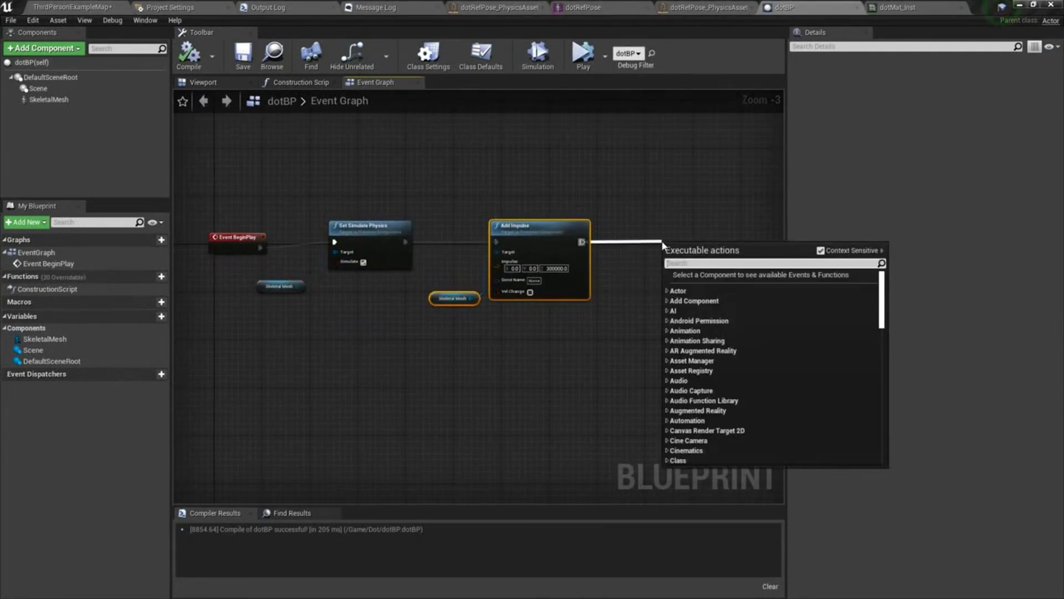
type("delay")
key("Return")
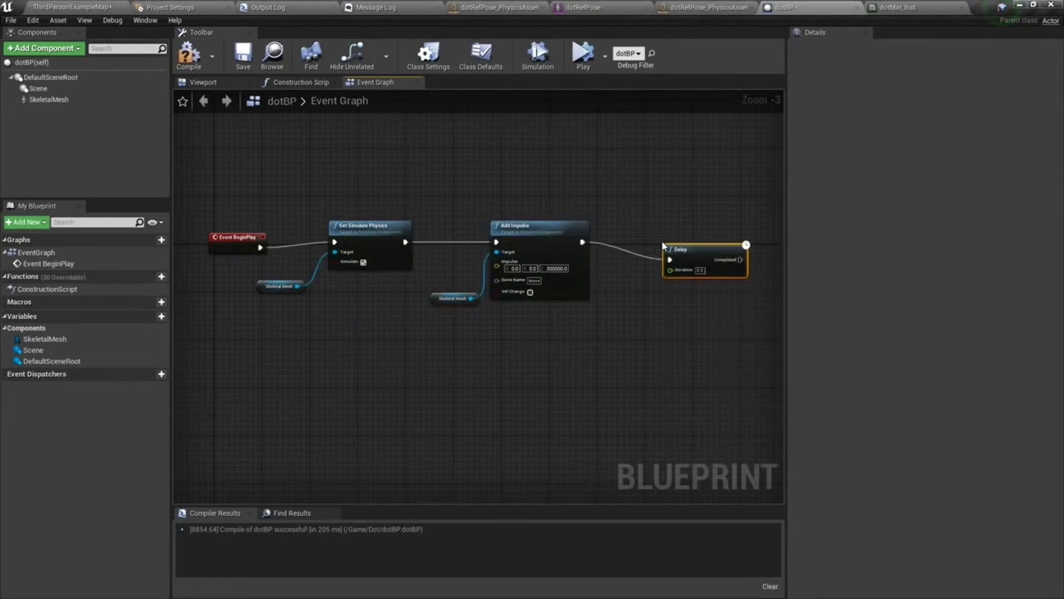
right_click_drag(660, 304, 623, 322)
left_click_drag(670, 268, 652, 258)
right_click(576, 295)
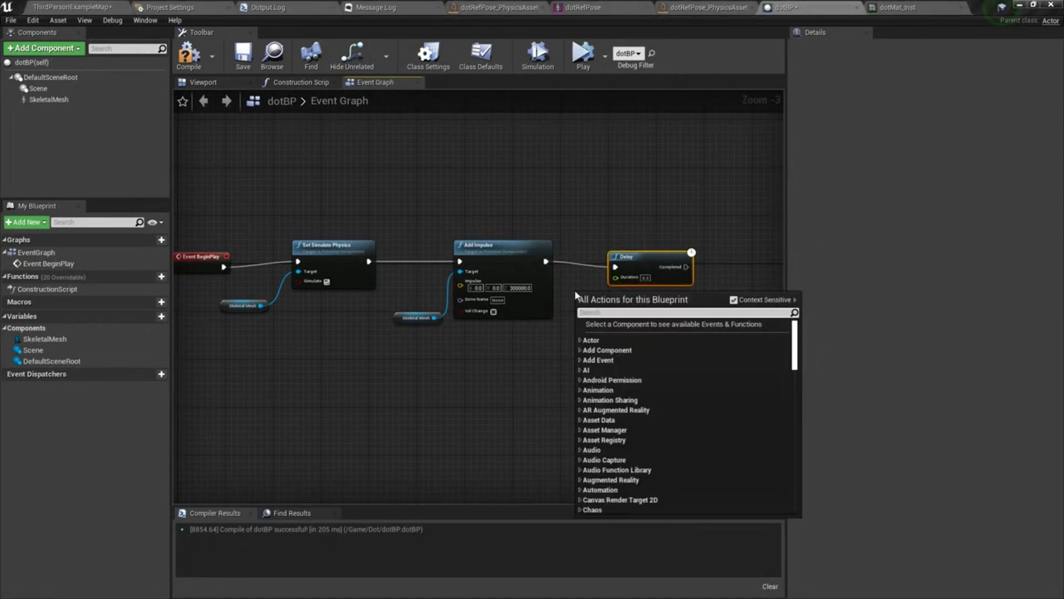
right_click_drag(604, 211, 530, 195)
left_click(606, 300)
Place a Skeletal Mesh reference beyond the Delay node and look through its available actions for "sleep".
right_click_drag(594, 300, 457, 359)
scroll(456, 322, "up", 2)
scroll(455, 325, "up", 1)
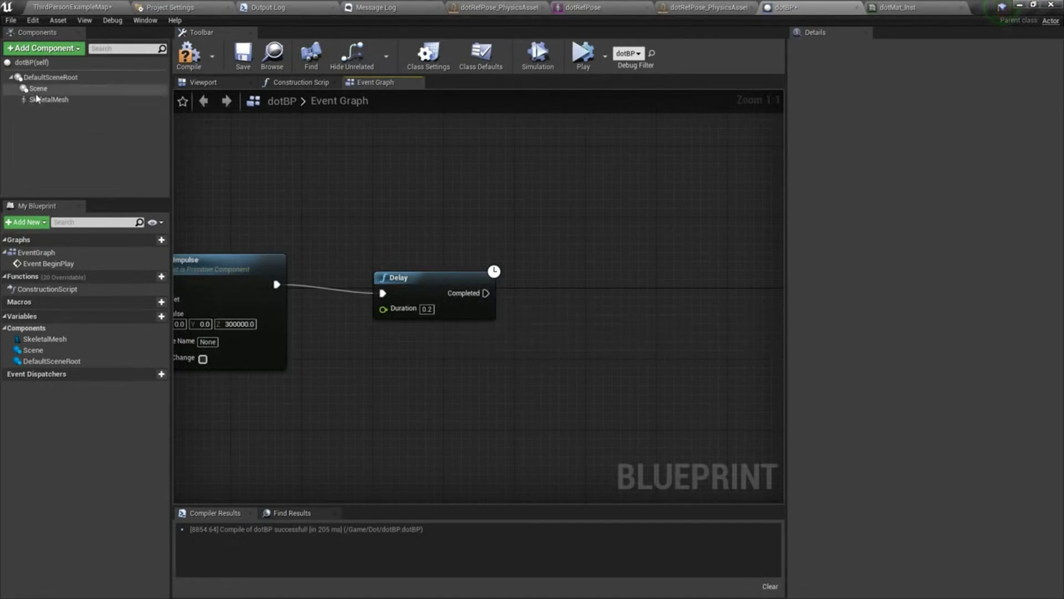
left_click_drag(39, 104, 653, 308)
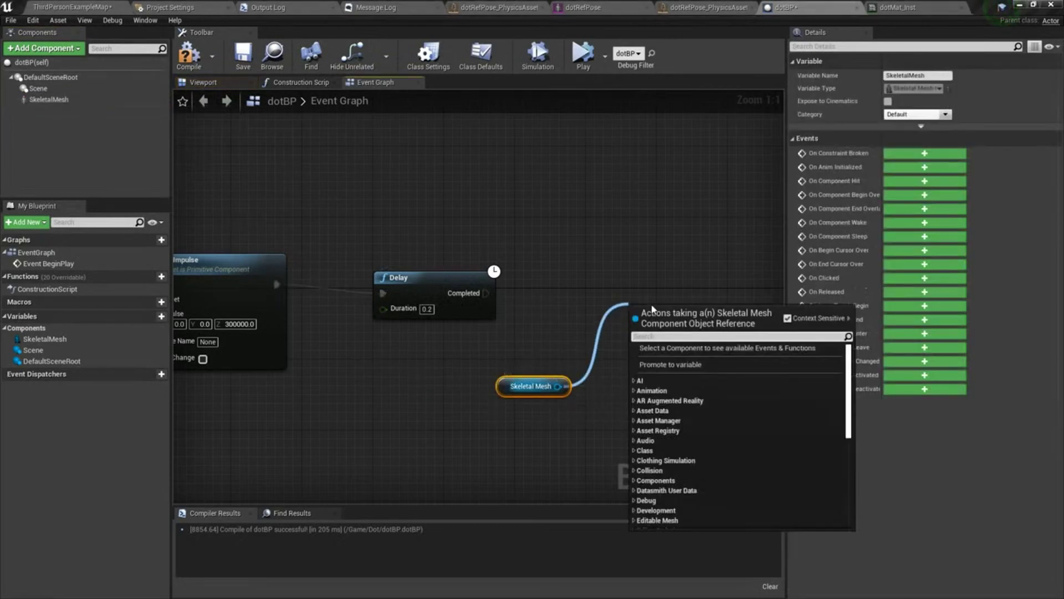
type("sleep")
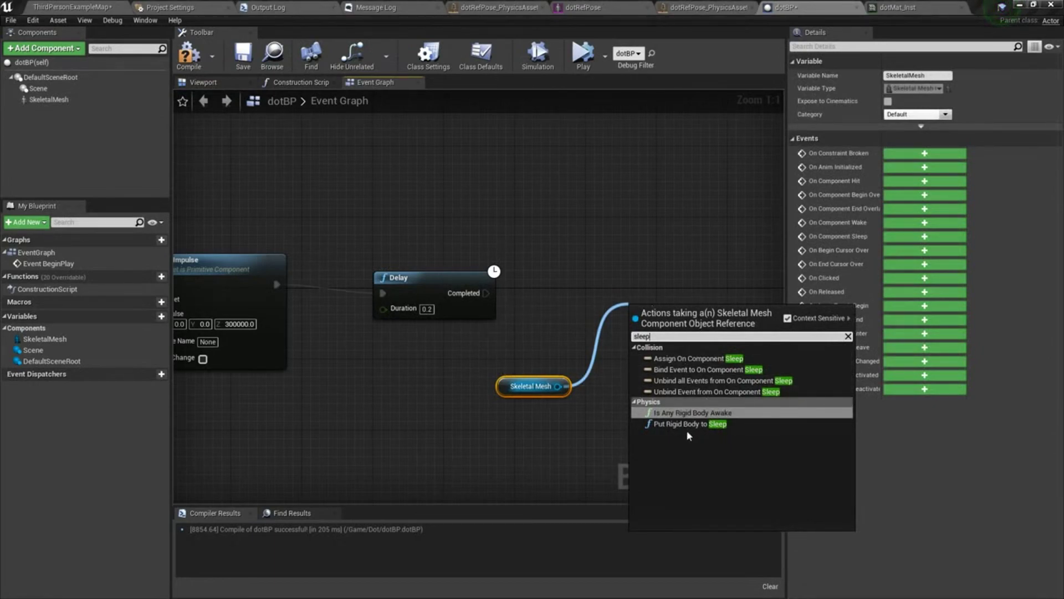
left_click(533, 429)
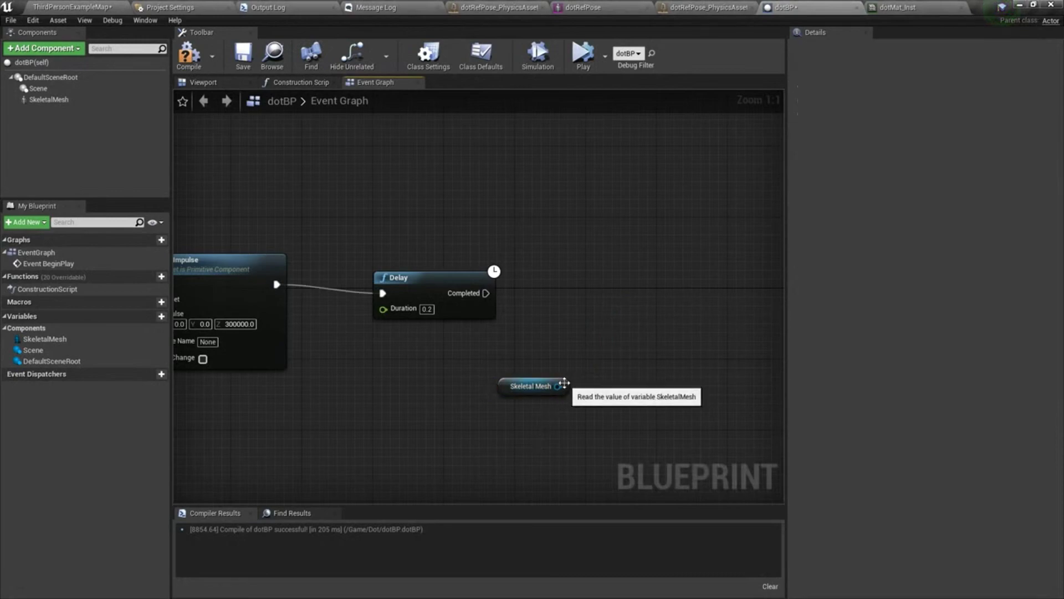
Add a Set Simulate Physics node targeting the new Skeletal Mesh reference, with Simulate off, and run it from the Delay's Completed output.
left_click_drag(559, 387, 587, 317)
type("set si")
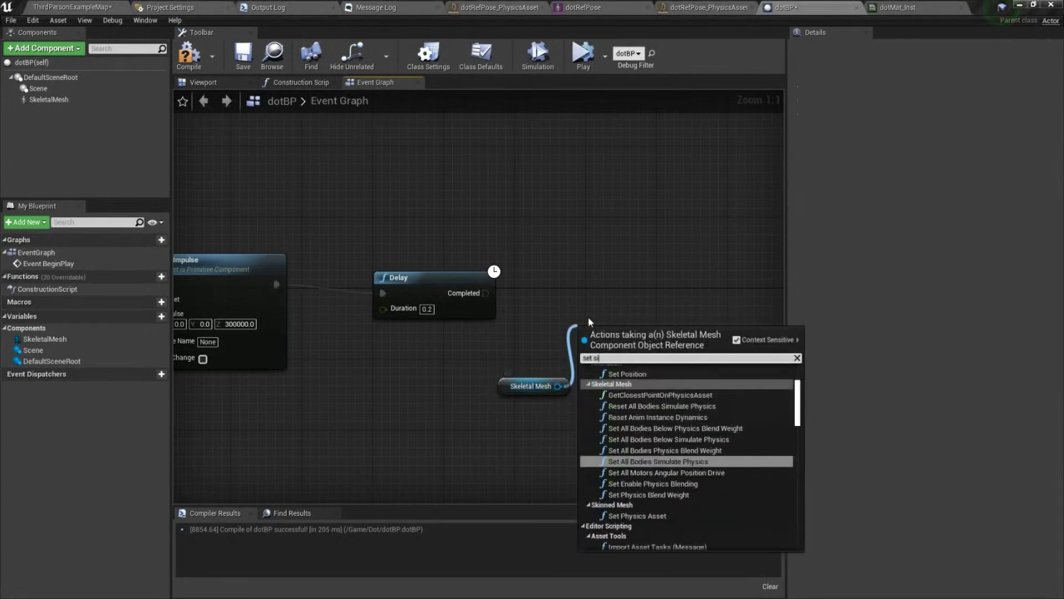
type("mul")
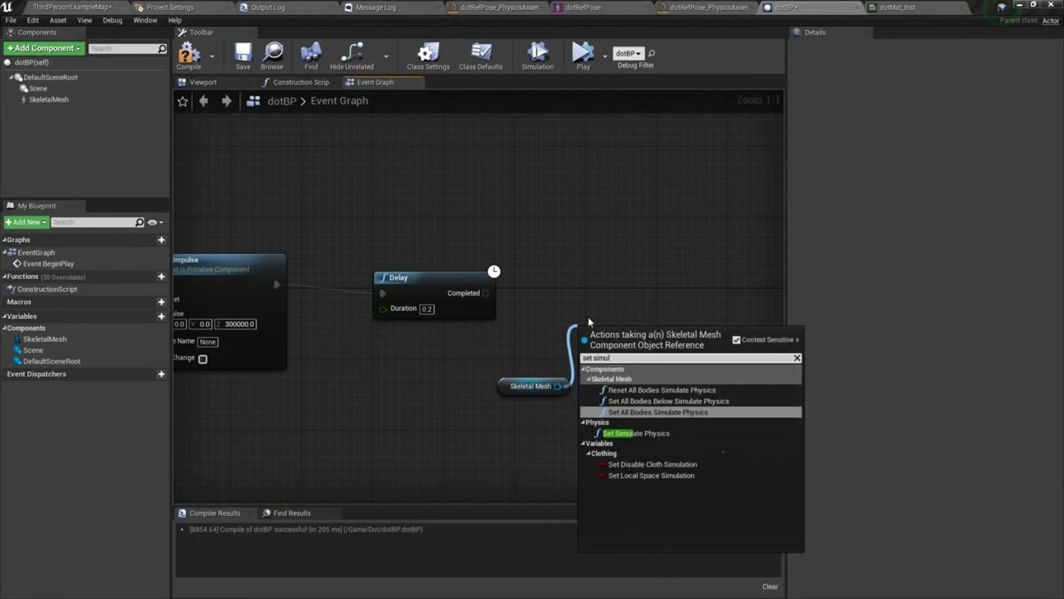
left_click(636, 433)
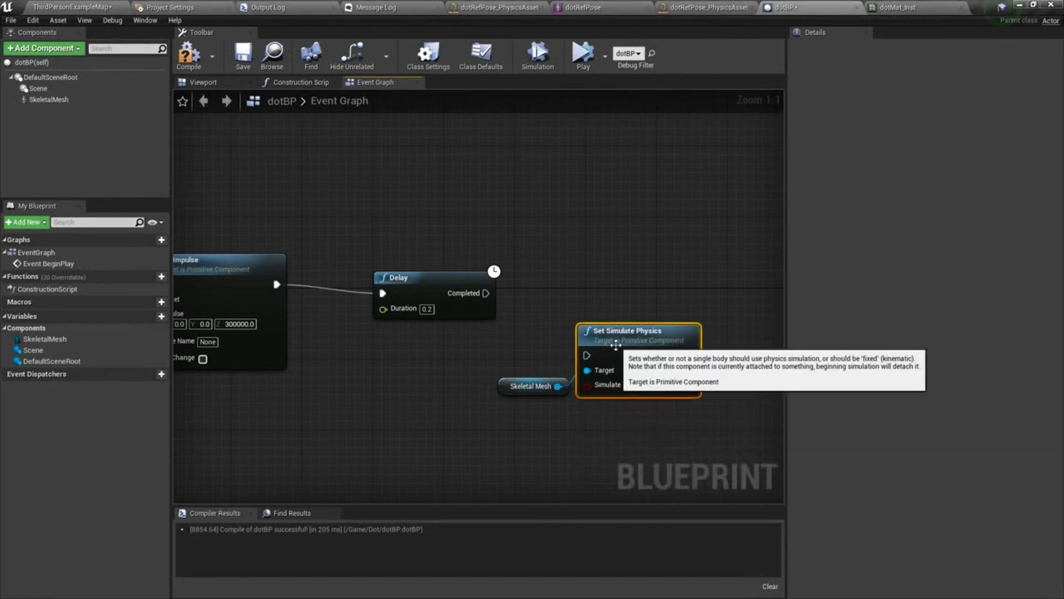
left_click_drag(616, 344, 608, 283)
left_click_drag(487, 291, 577, 293)
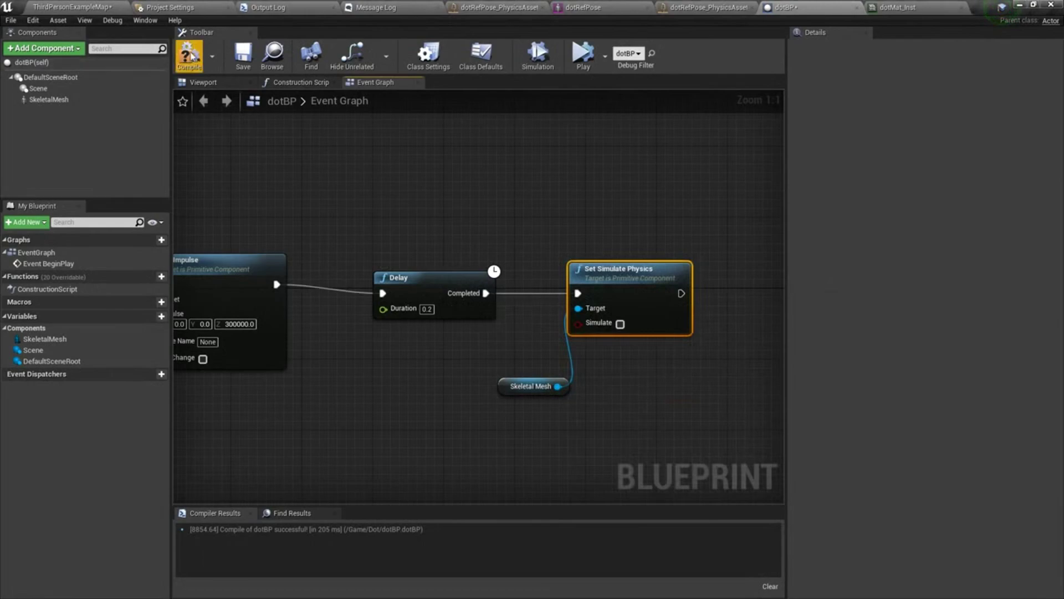
Set the Delay node's duration to 4.0 and compile the Blueprint.
left_click(190, 56)
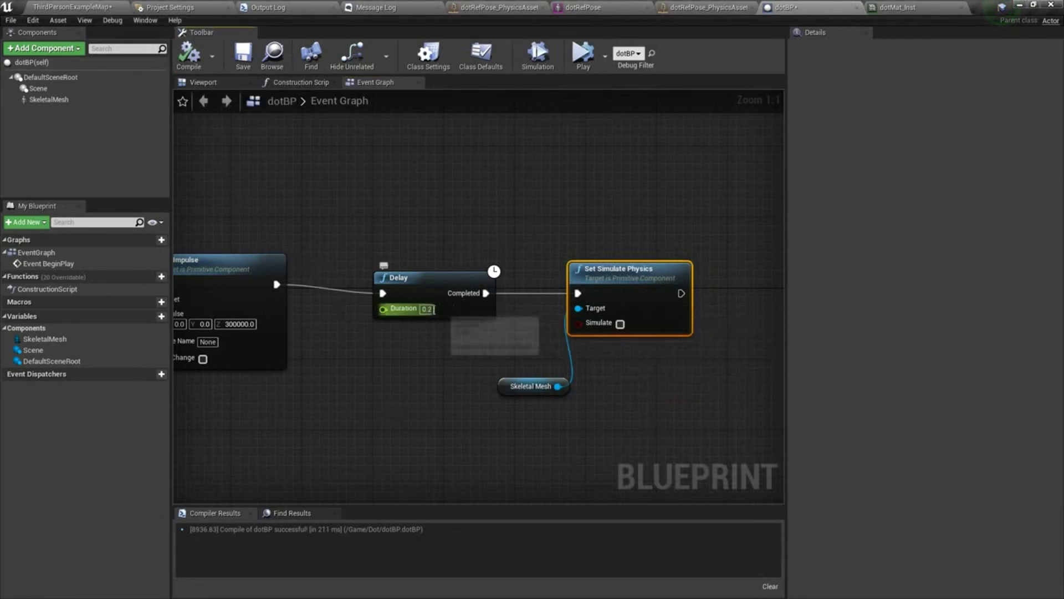
left_click(427, 308)
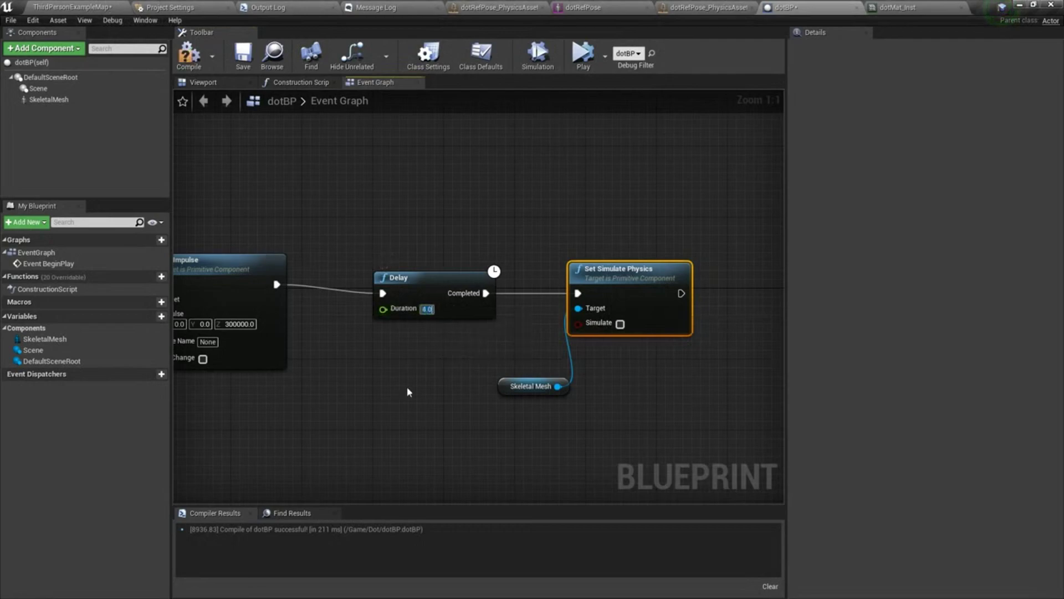
left_click(189, 54)
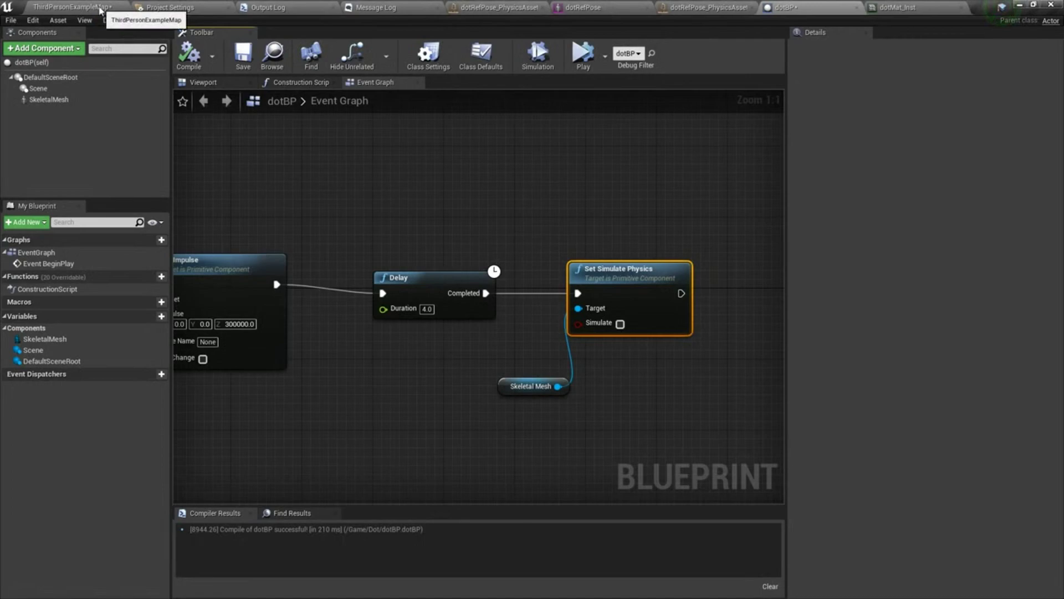
Simulate the ThirdPersonExampleMap level, follow the launched dots back down to the floor, and stop the simulation.
left_click(72, 7)
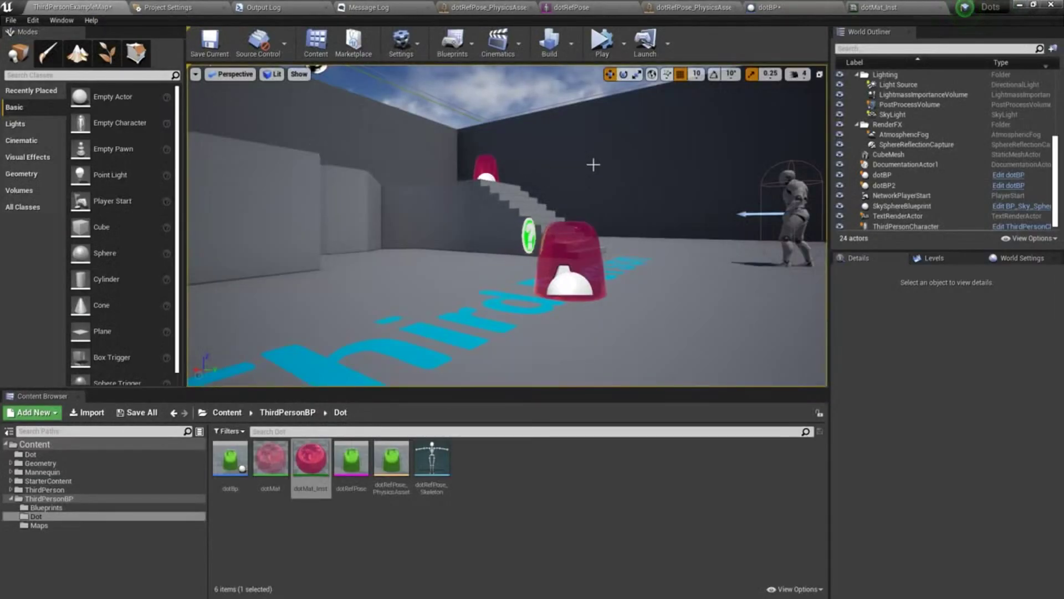
left_click(602, 43)
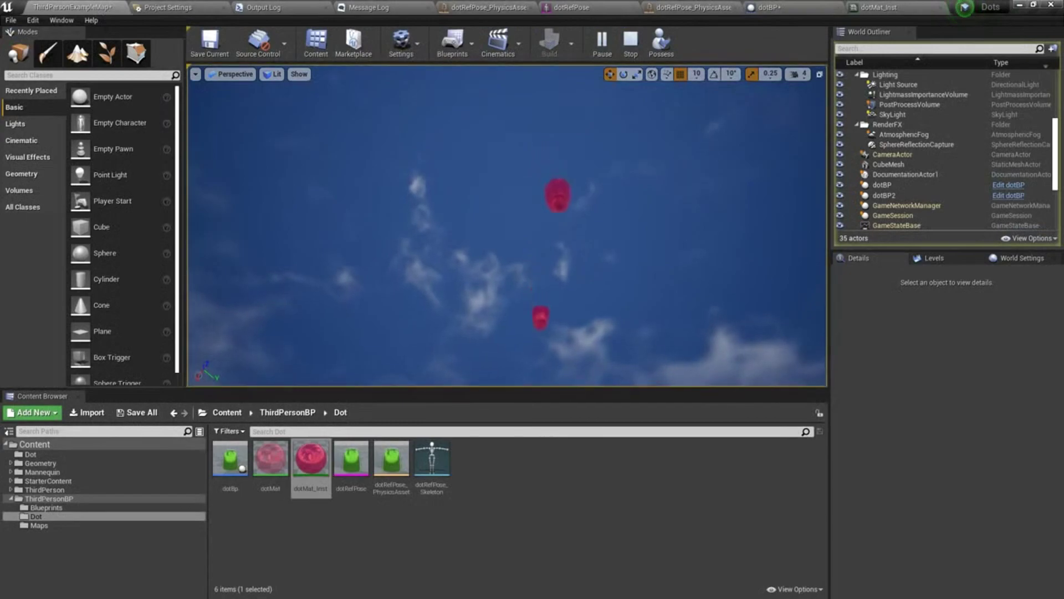
right_click_drag(507, 225, 508, 348)
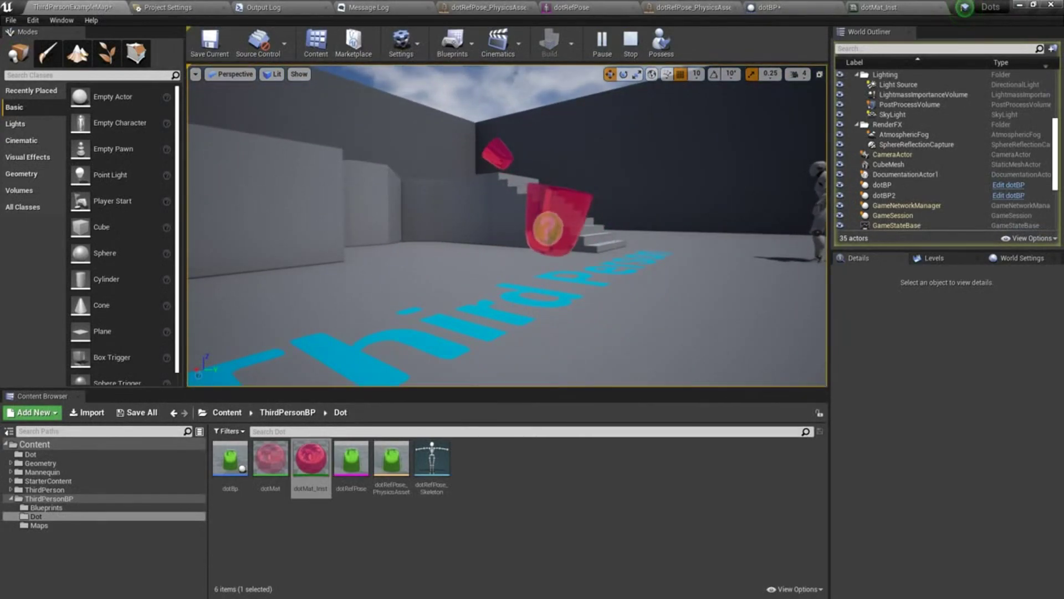
left_click(631, 40)
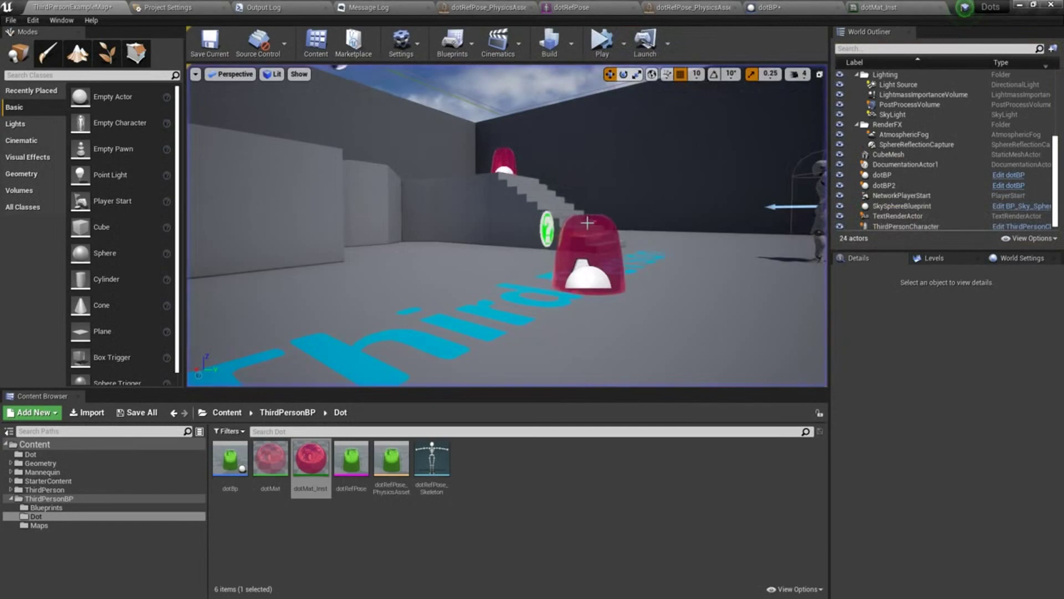
Set the Delay node's duration to 10.0 in dotBP's Event Graph and compile the Blueprint.
left_click(799, 7)
left_click(427, 309)
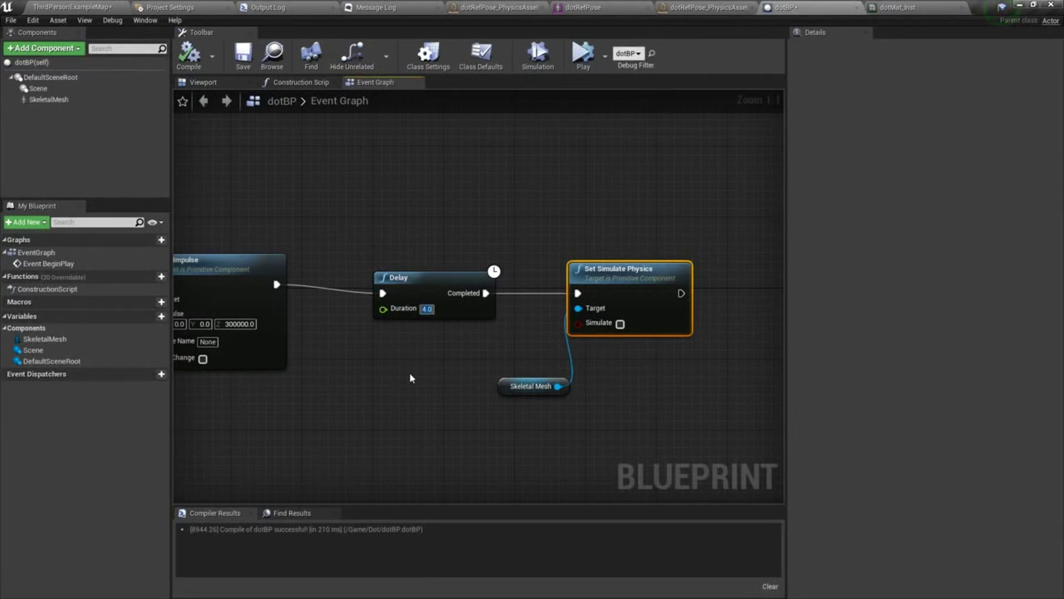
type("10")
key("Return")
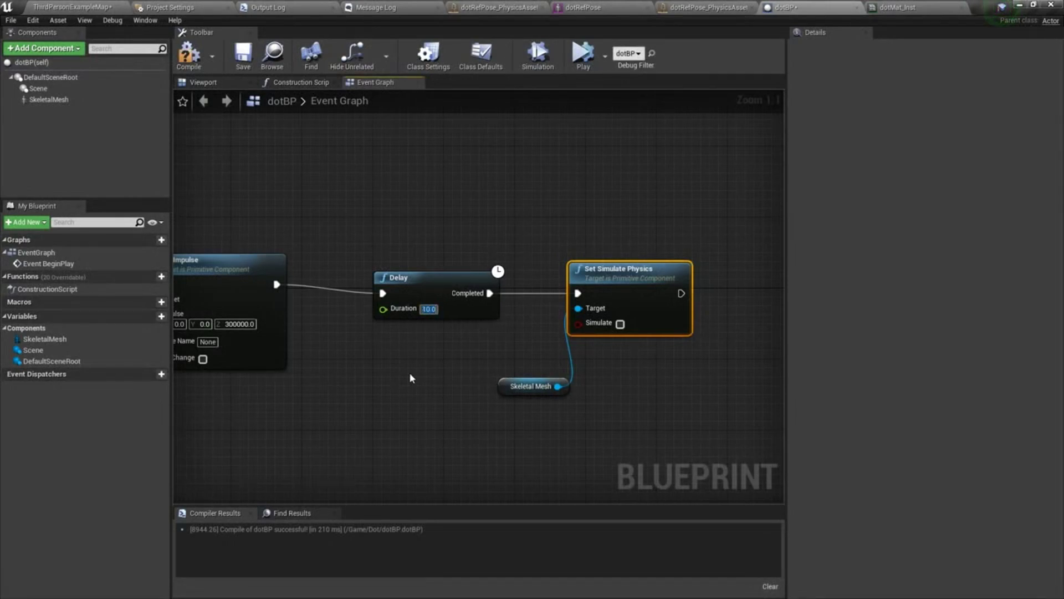
left_click(189, 54)
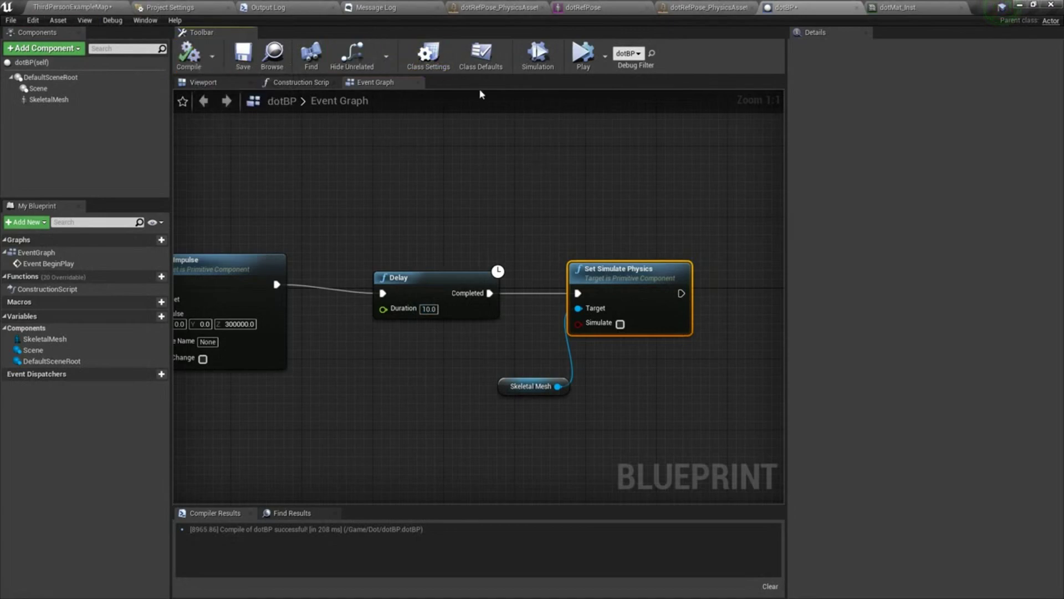
Return to the level and simulate it again to check how the dots land with the longer delay, ending the simulation after they settle.
left_click(32, 4)
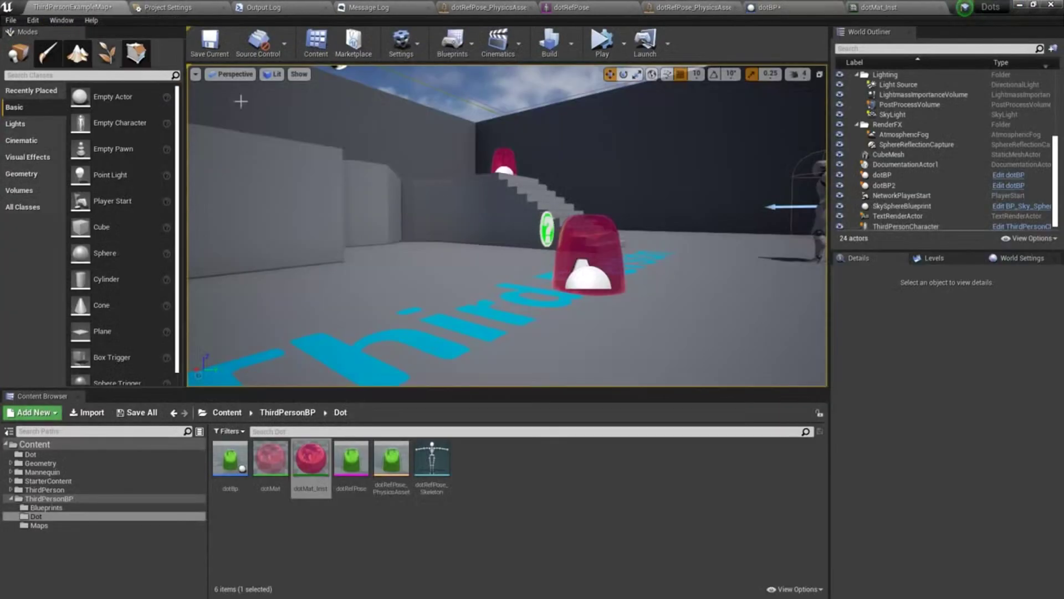
left_click(602, 41)
right_click_drag(506, 266, 502, 109)
right_click_drag(507, 205, 507, 268)
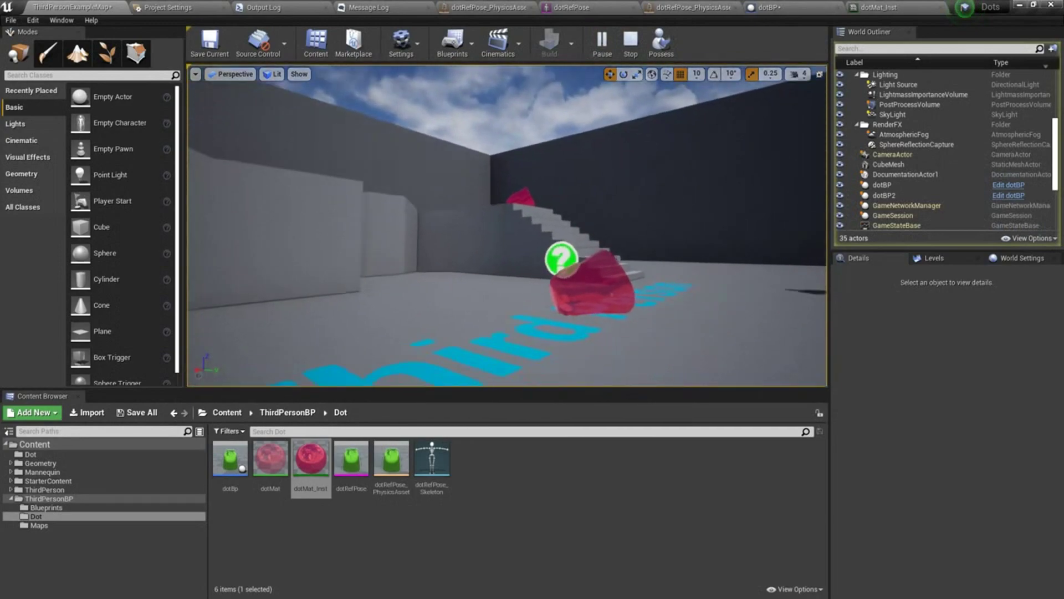
key("Escape")
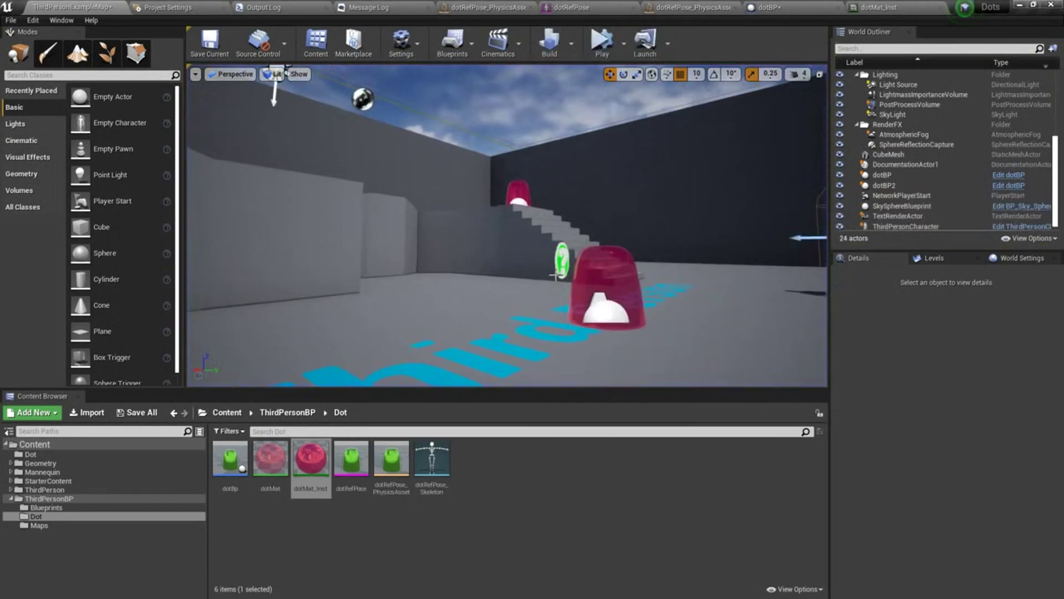
Save the level and all modified assets in the project.
left_click(12, 20)
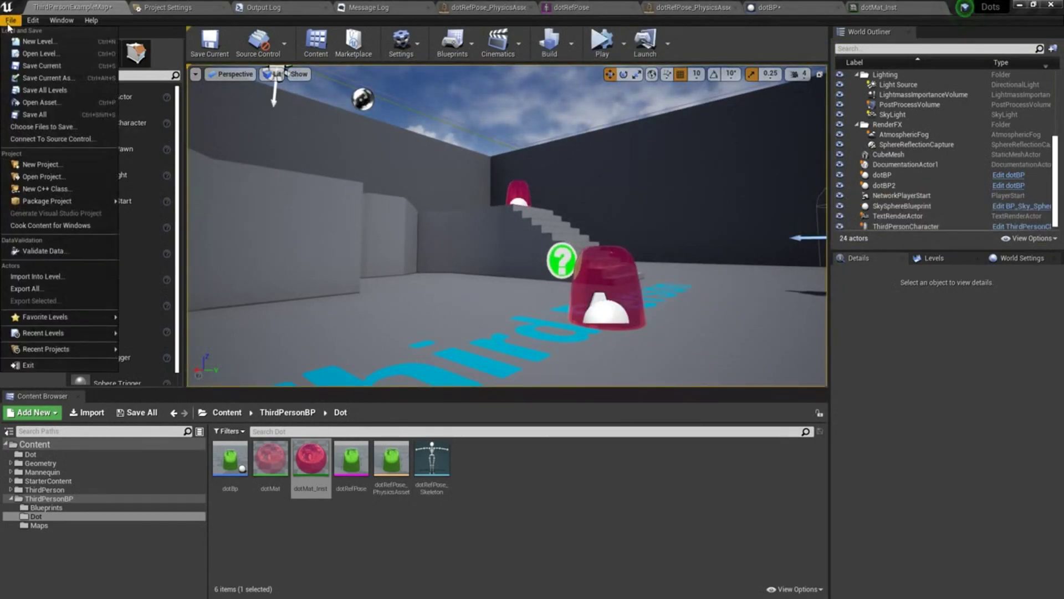
left_click(53, 111)
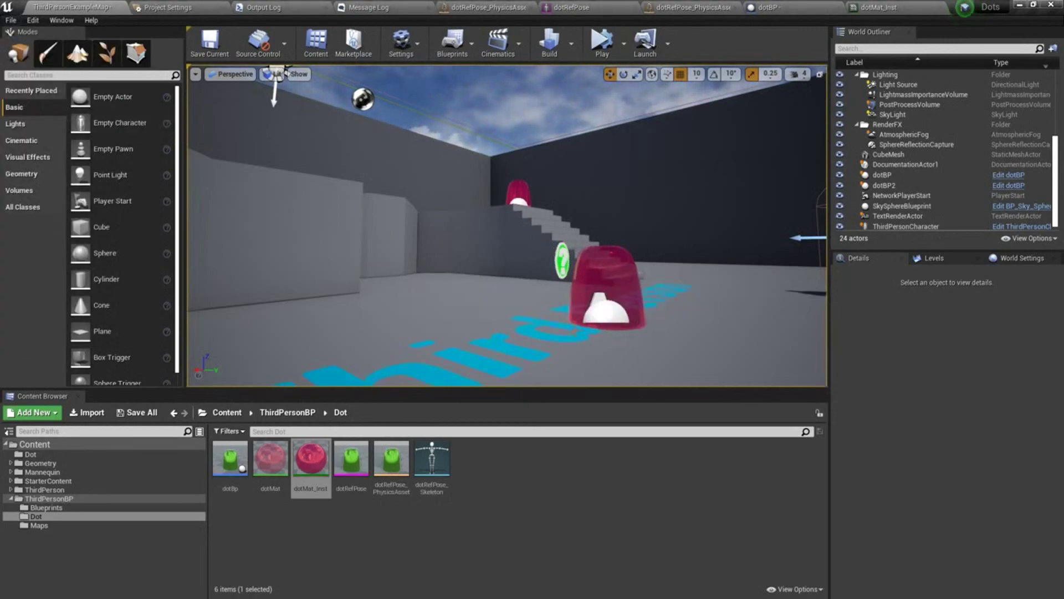
mouse_move(606, 318)
right_mouse_down()
mouse_move(560, 288)
mouse_move(626, 316)
mouse_move(541, 313)
mouse_move(605, 318)
right_mouse_up()
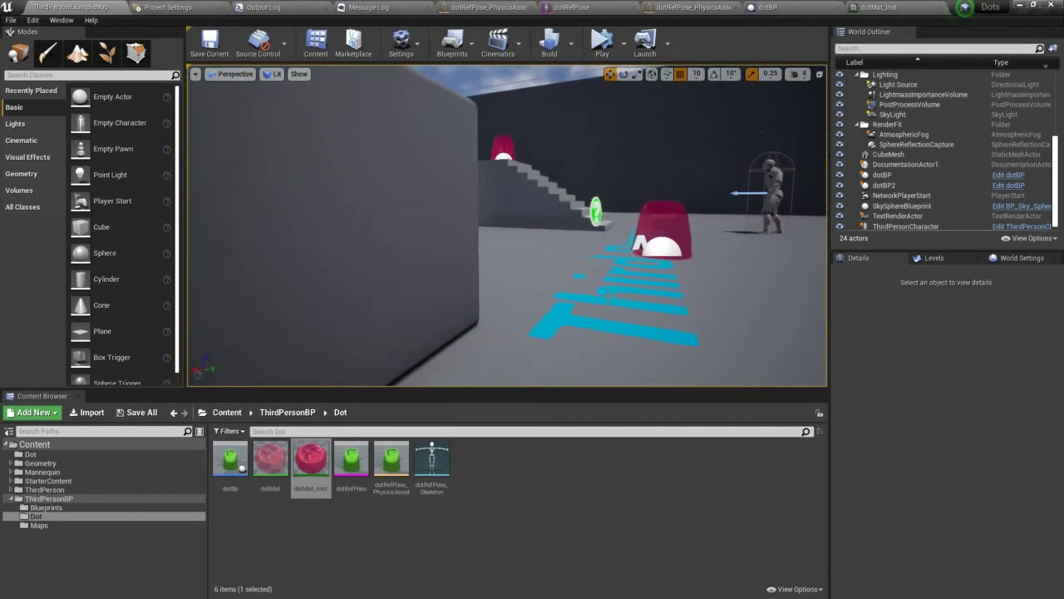